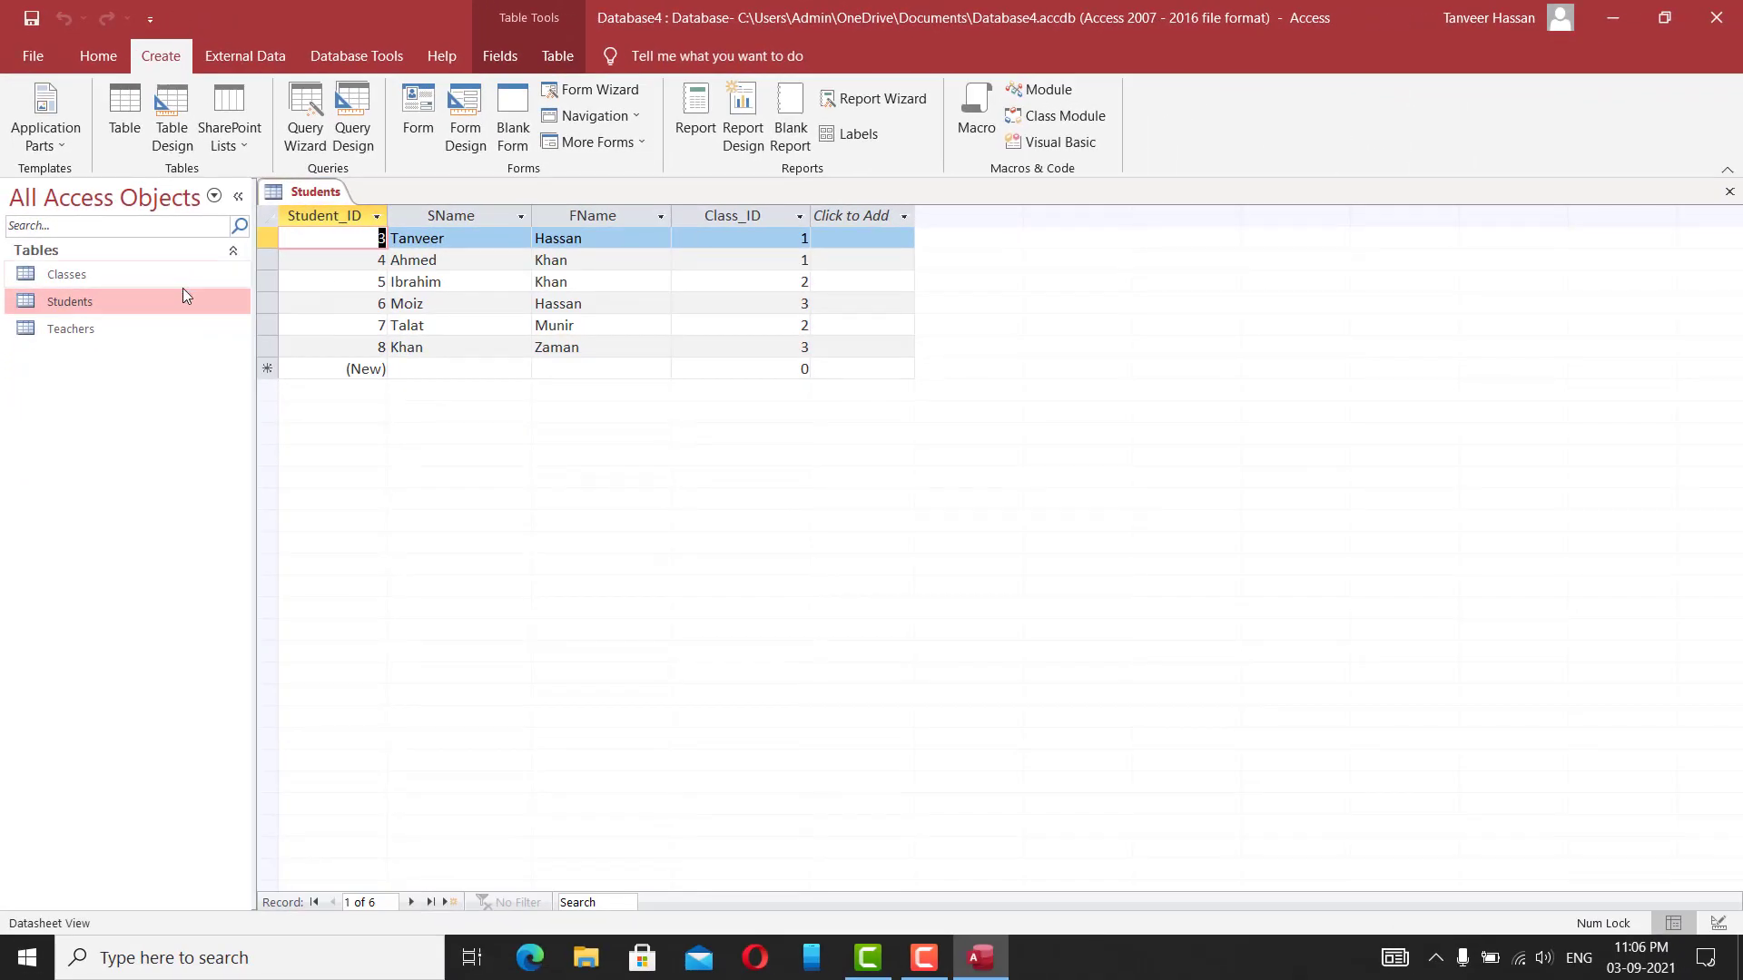
Close the open Students table and start a new query in Design View with the Students table added.
left_click(1729, 192)
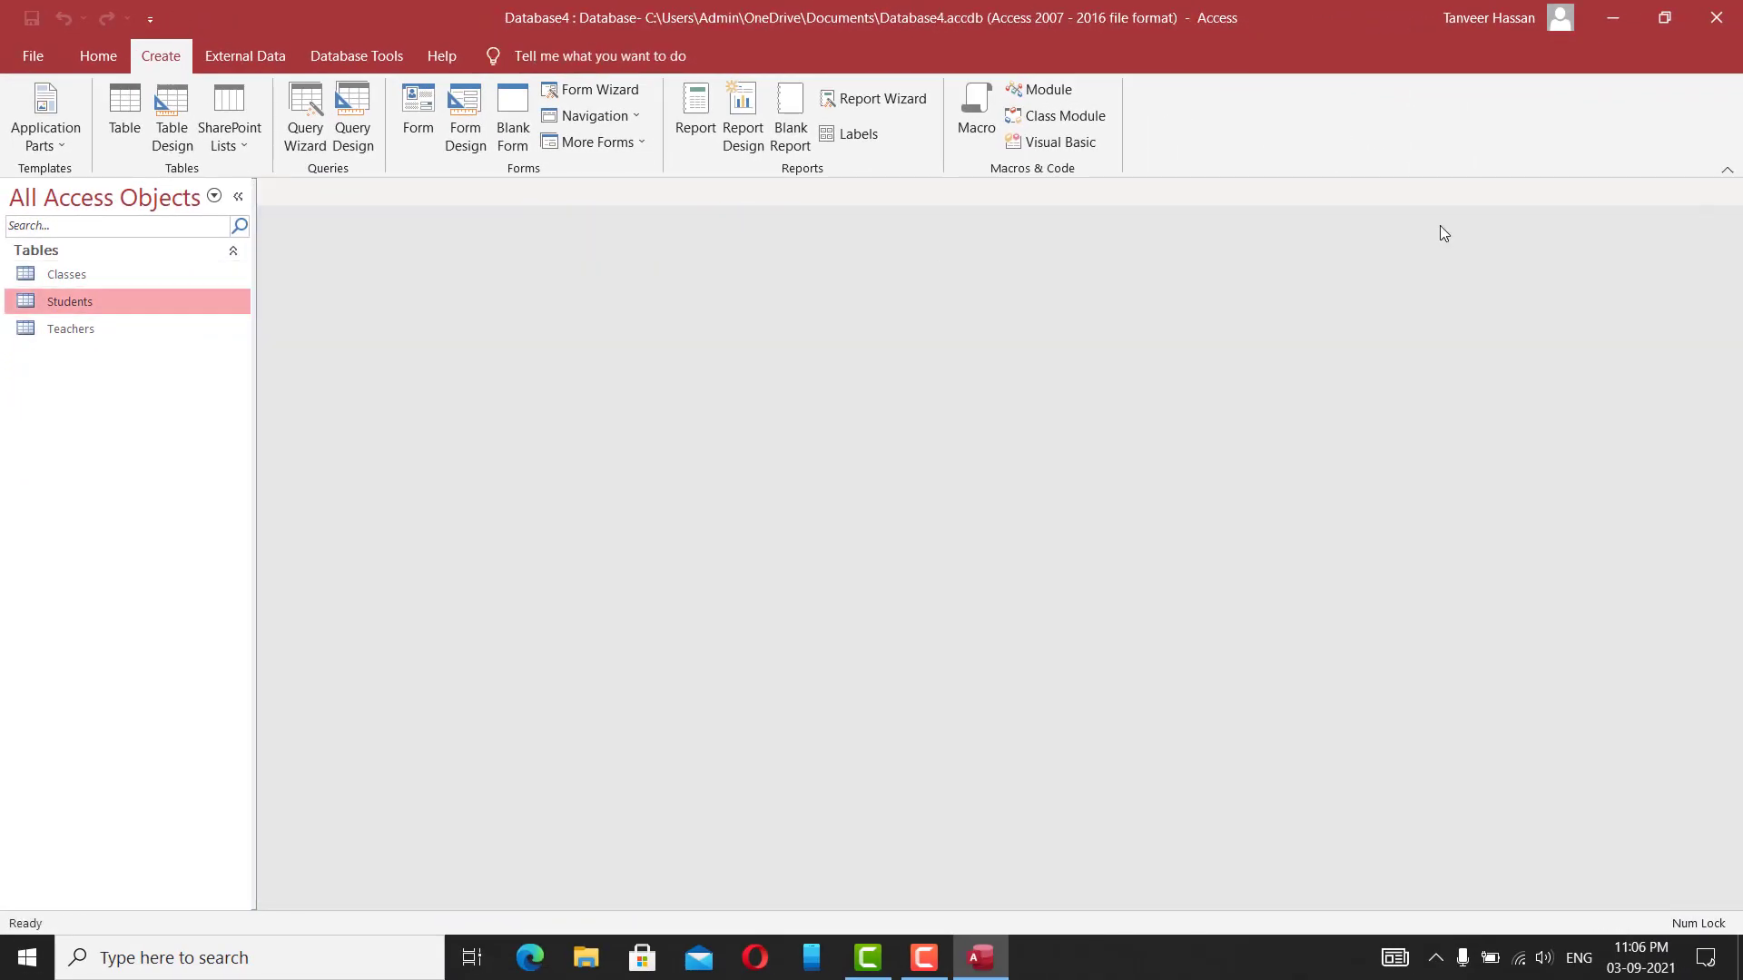
left_click(352, 116)
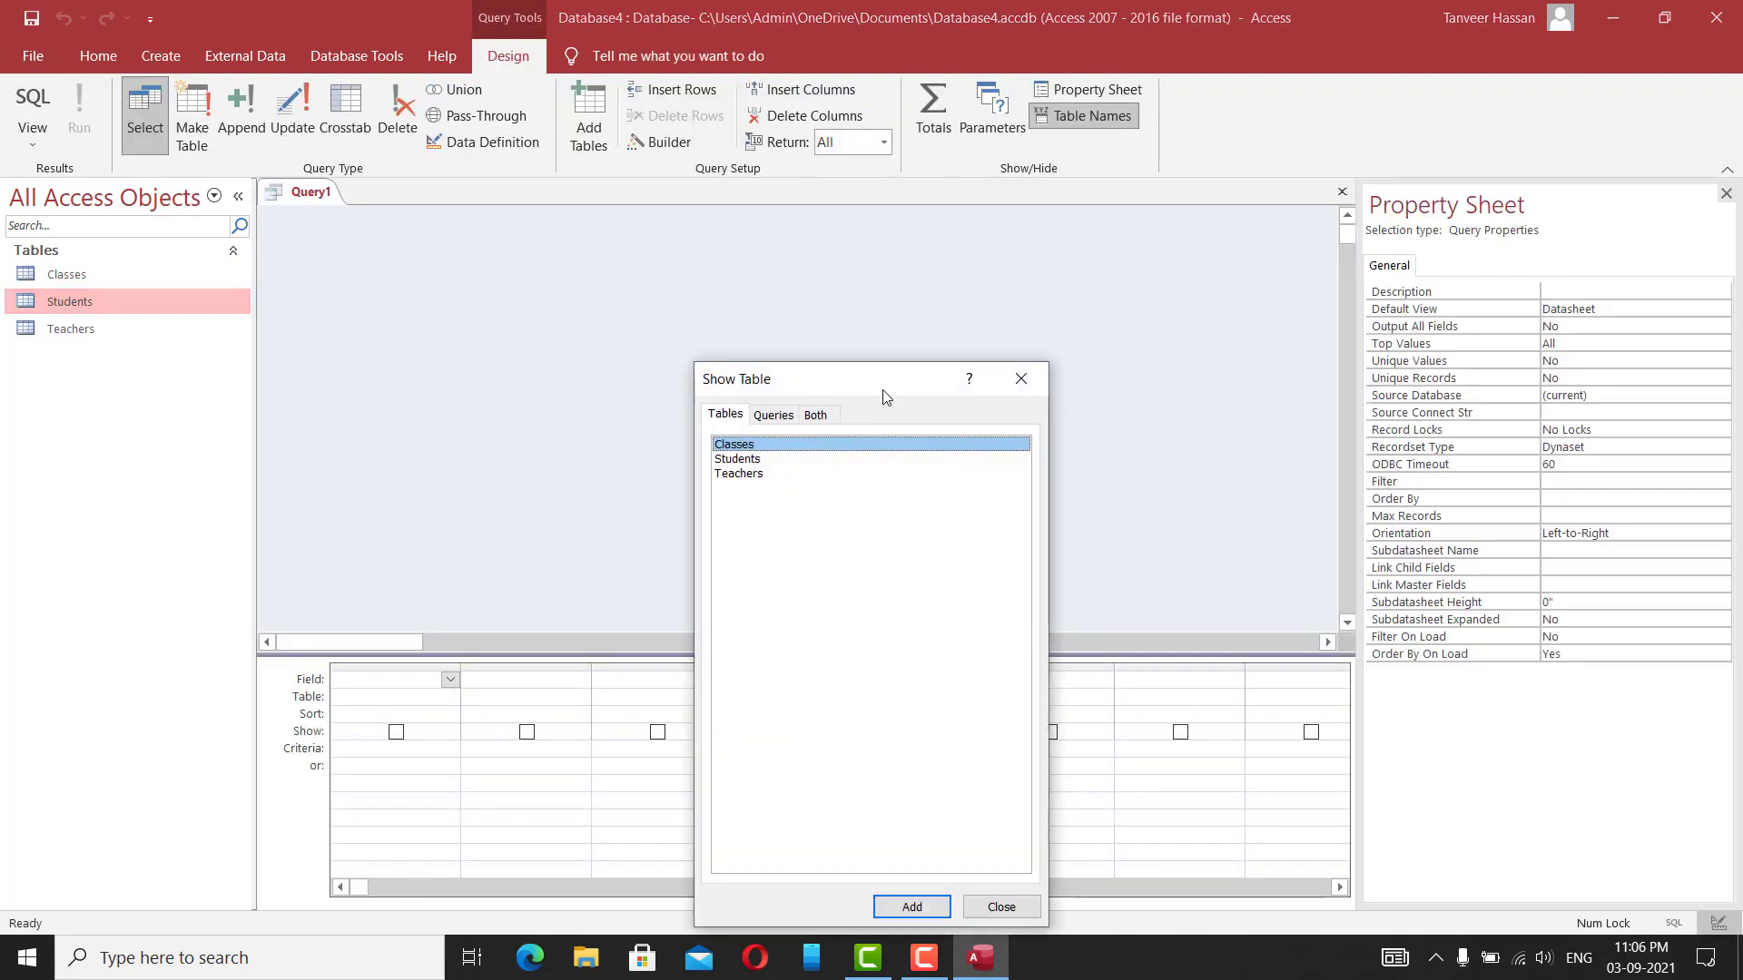
left_click_drag(885, 397, 946, 317)
double_click(810, 381)
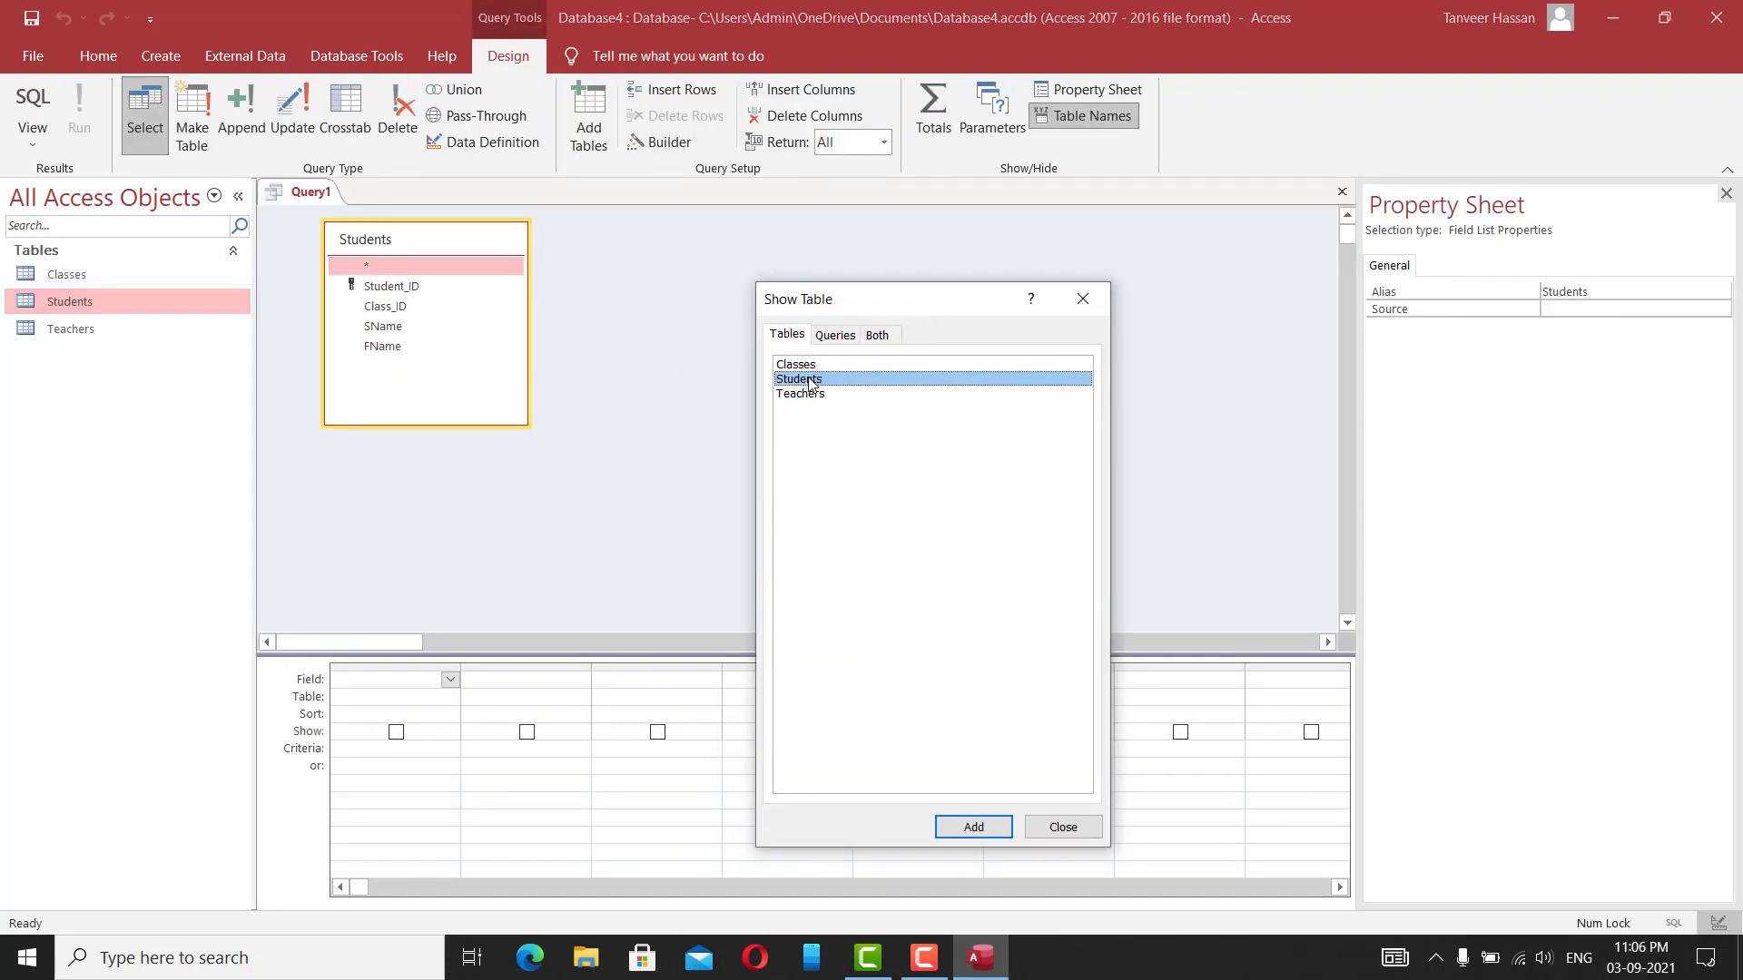
left_click(1062, 827)
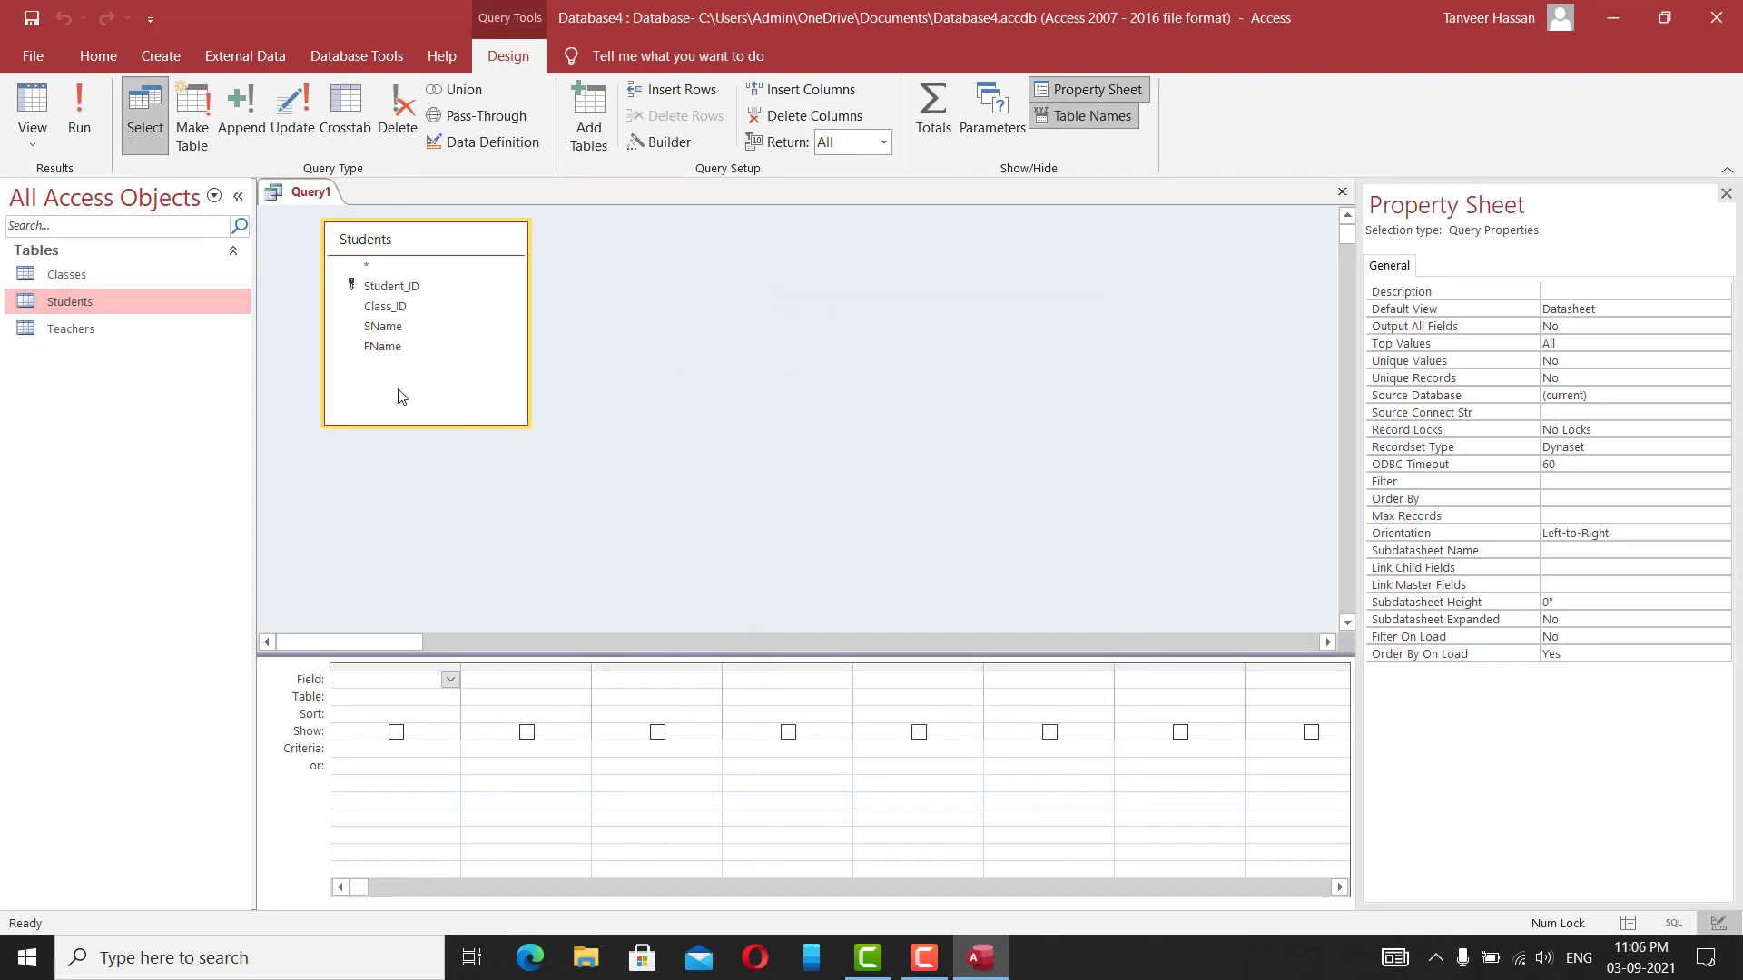
Add the SName, FName and Class_ID fields from the Students table to the query's design grid.
double_click(382, 326)
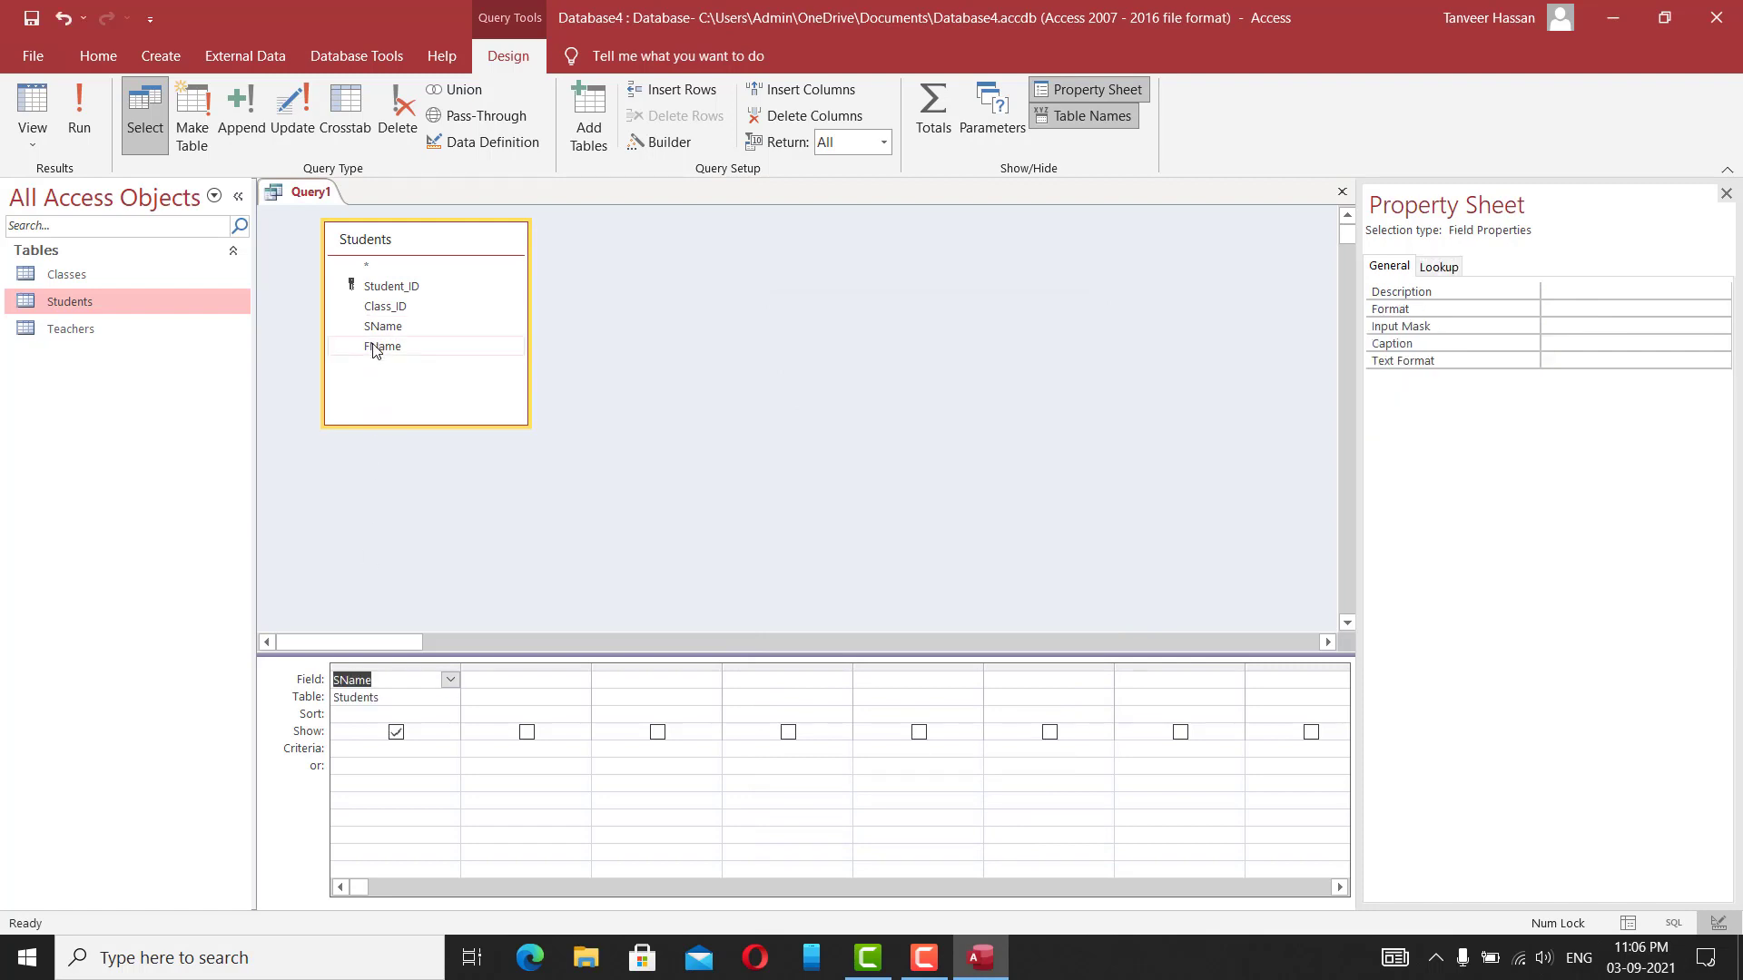
left_click_drag(375, 352, 526, 682)
left_click_drag(393, 308, 659, 690)
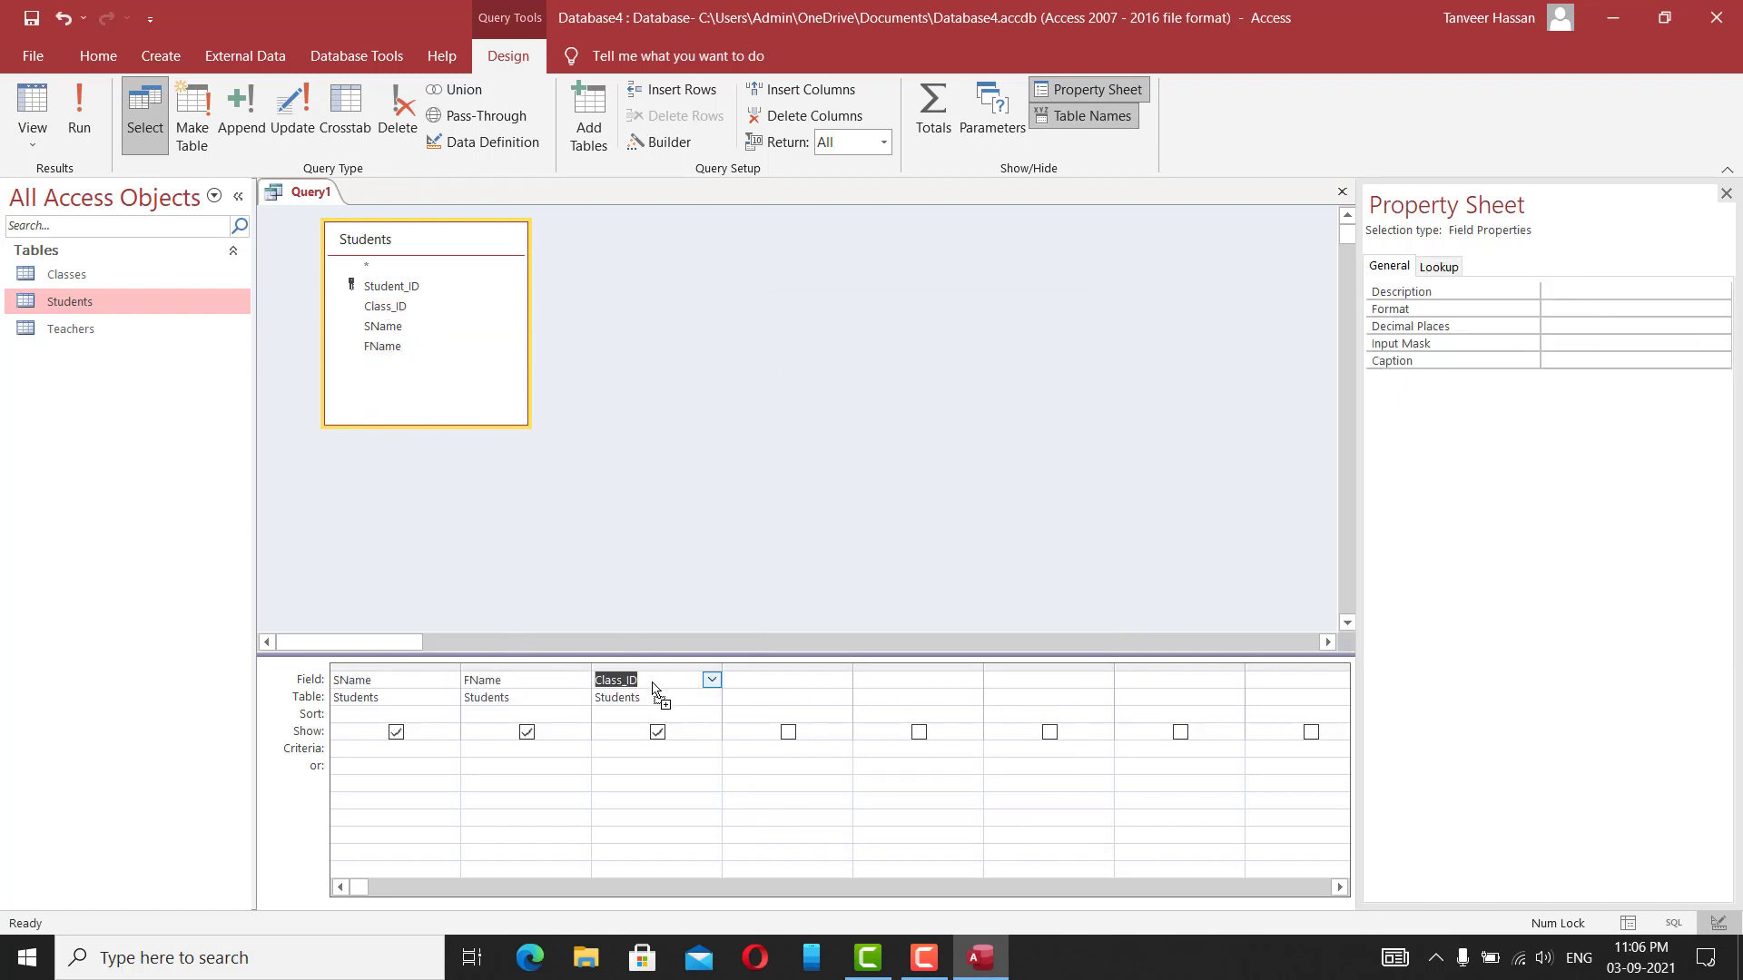
Preview the query's records in Datasheet View, return to Design View and reposition the Students field list.
left_click(42, 102)
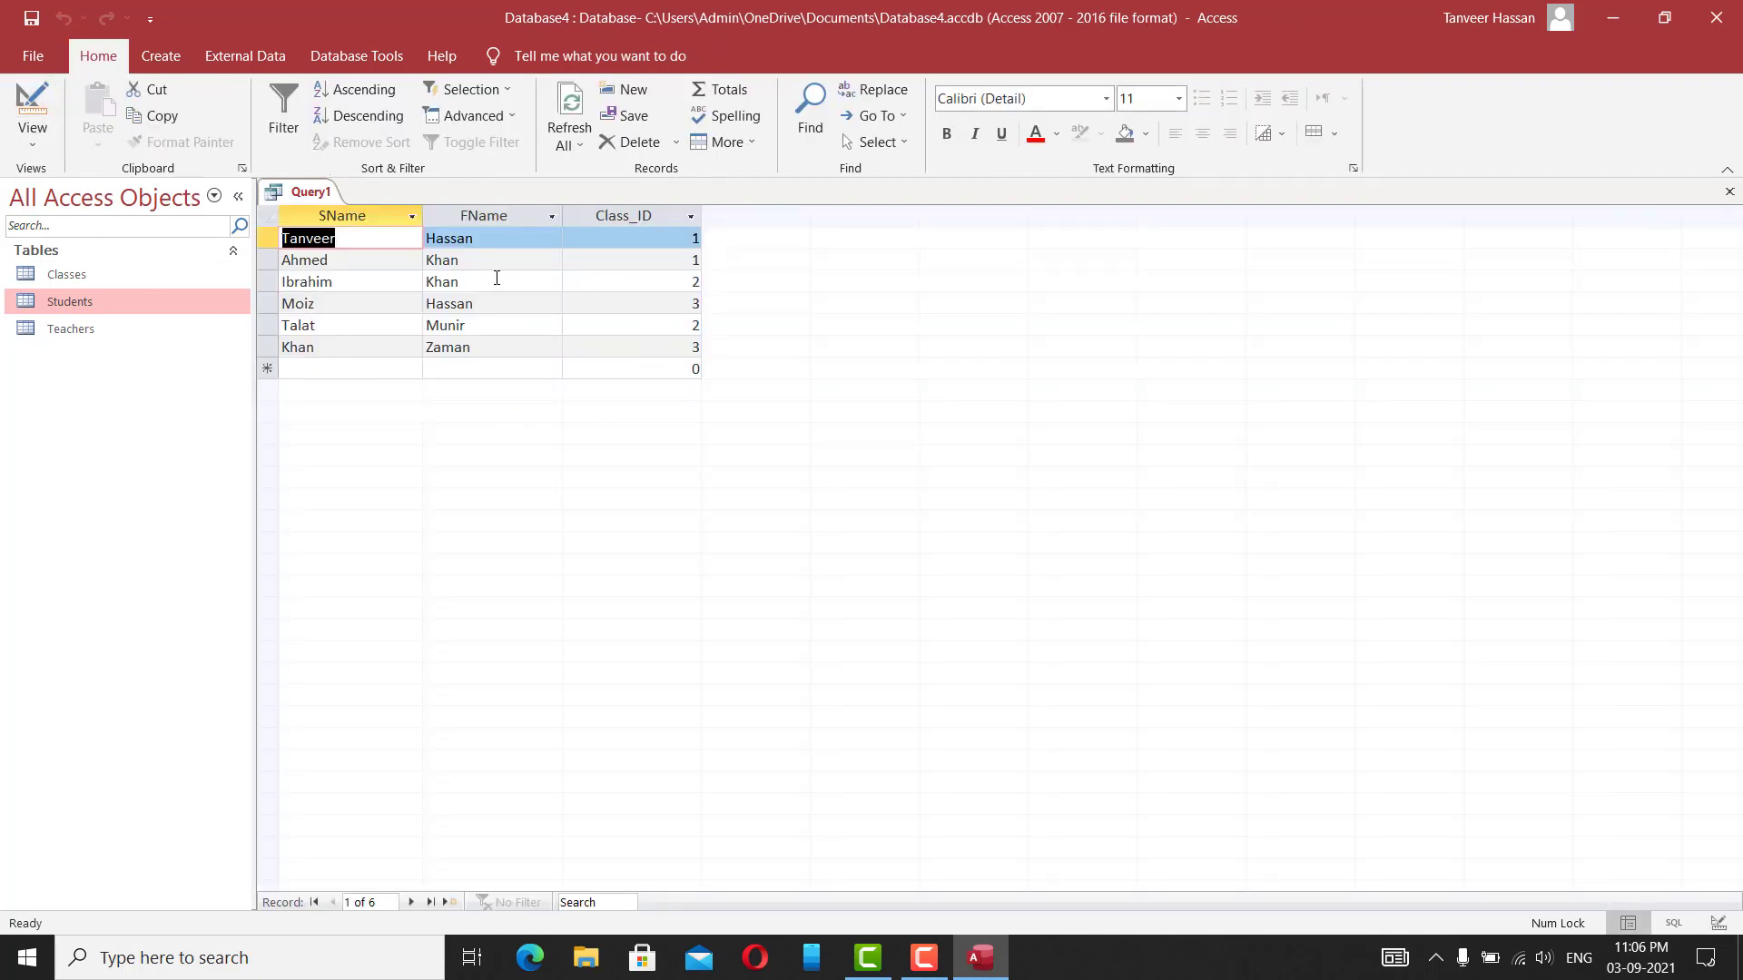
left_click(33, 104)
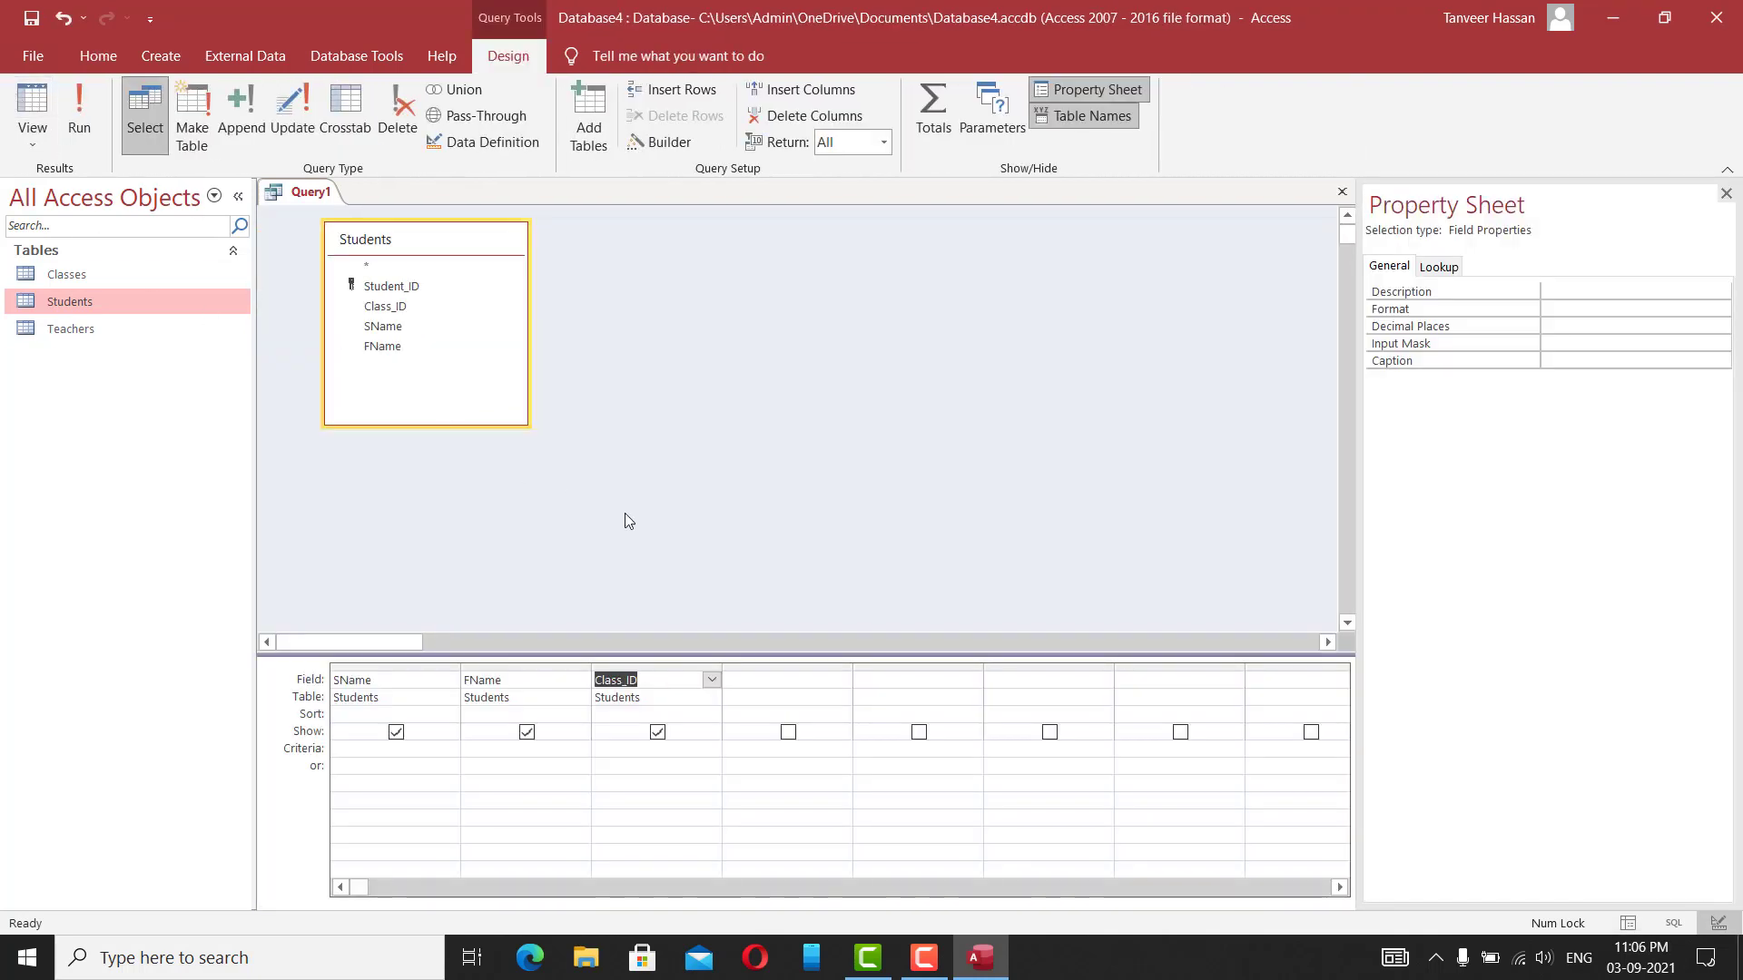
left_click_drag(423, 239, 663, 319)
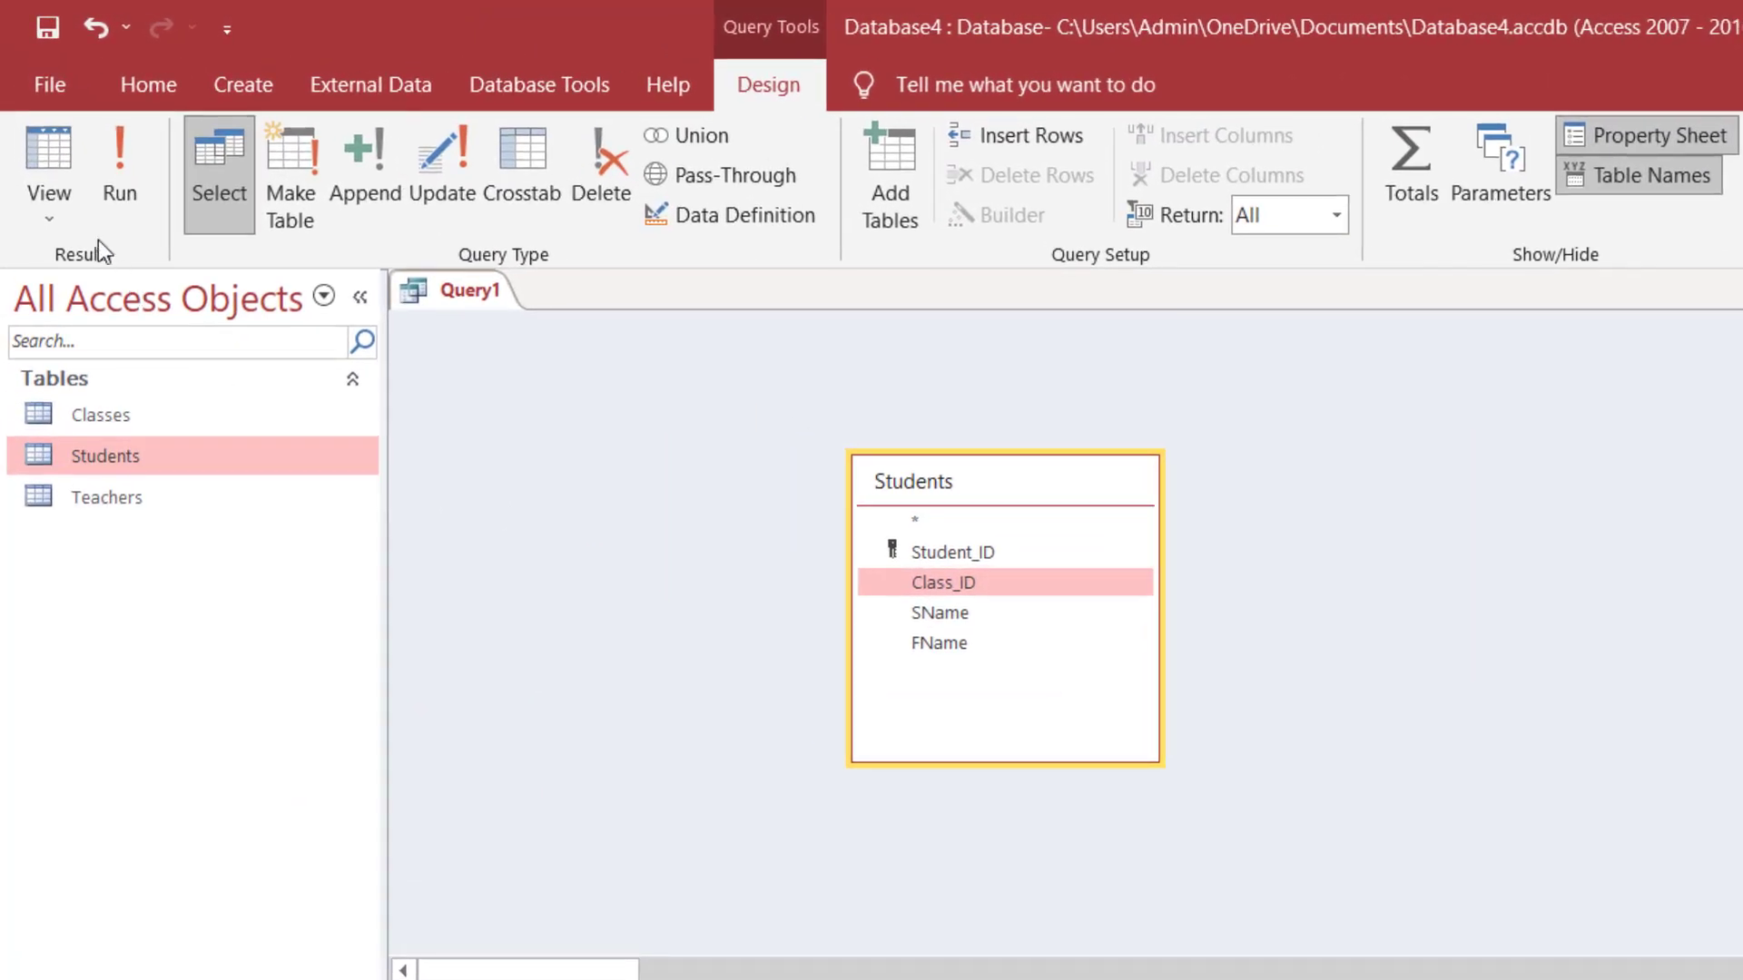
Switch the query back and forth between SQL View and Design View, ending in SQL View.
left_click(64, 204)
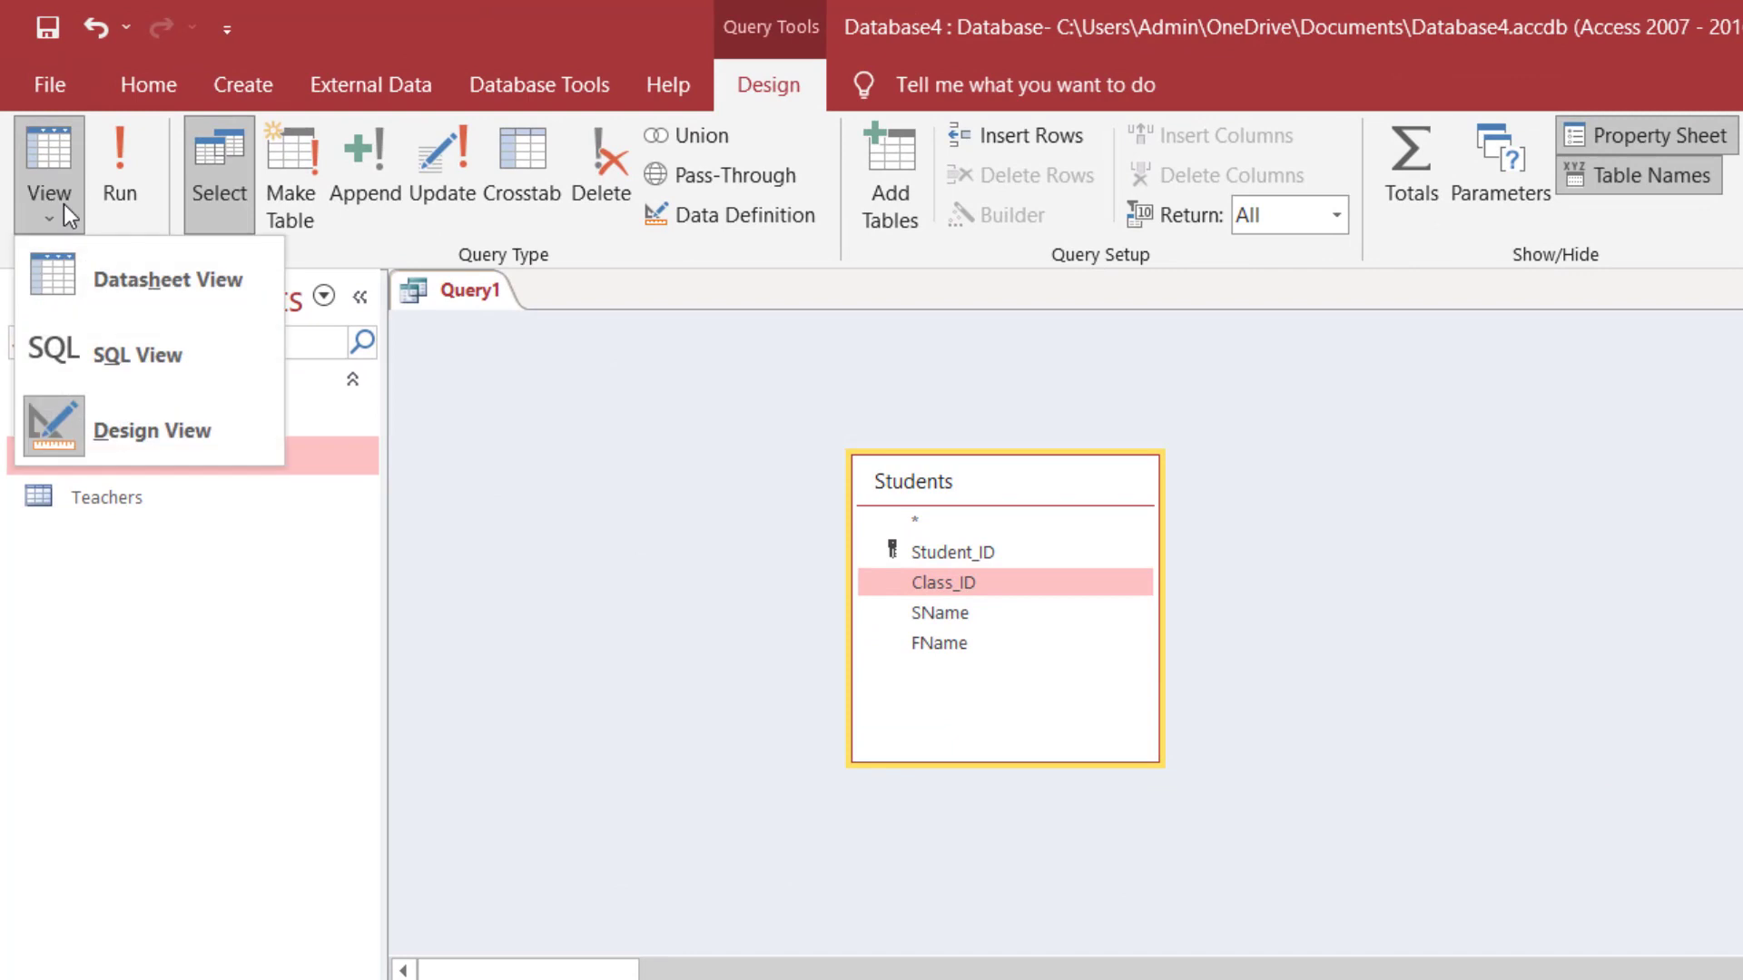
left_click(138, 357)
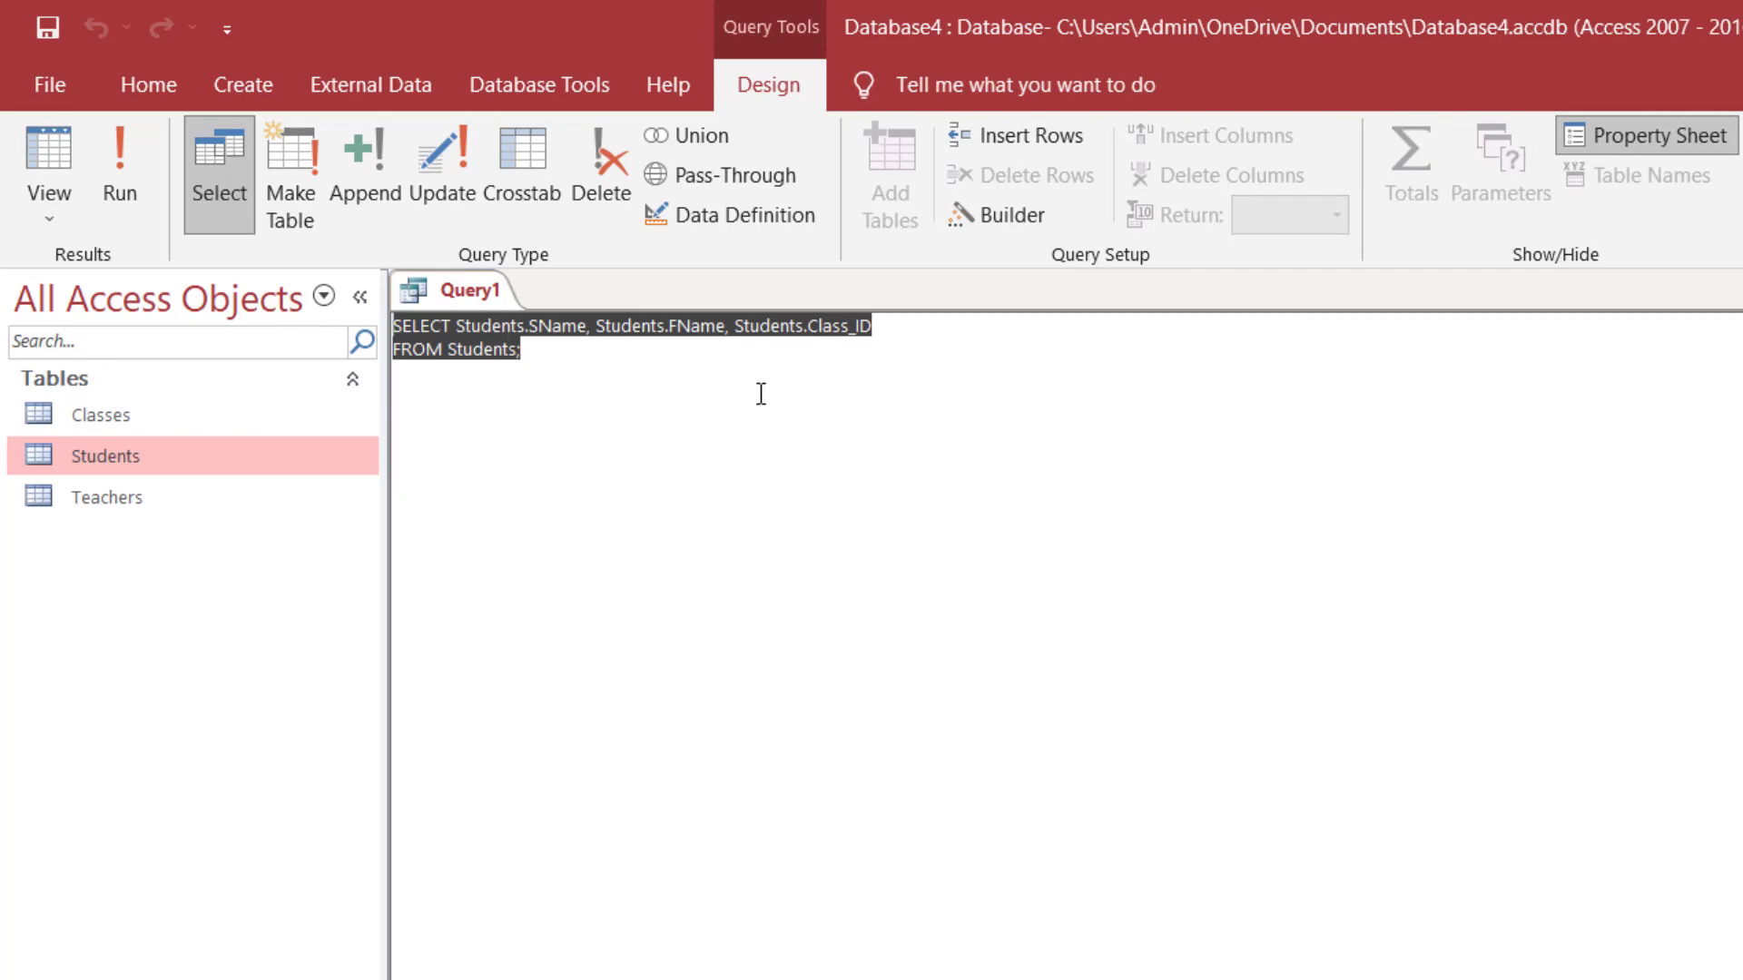
left_click(52, 207)
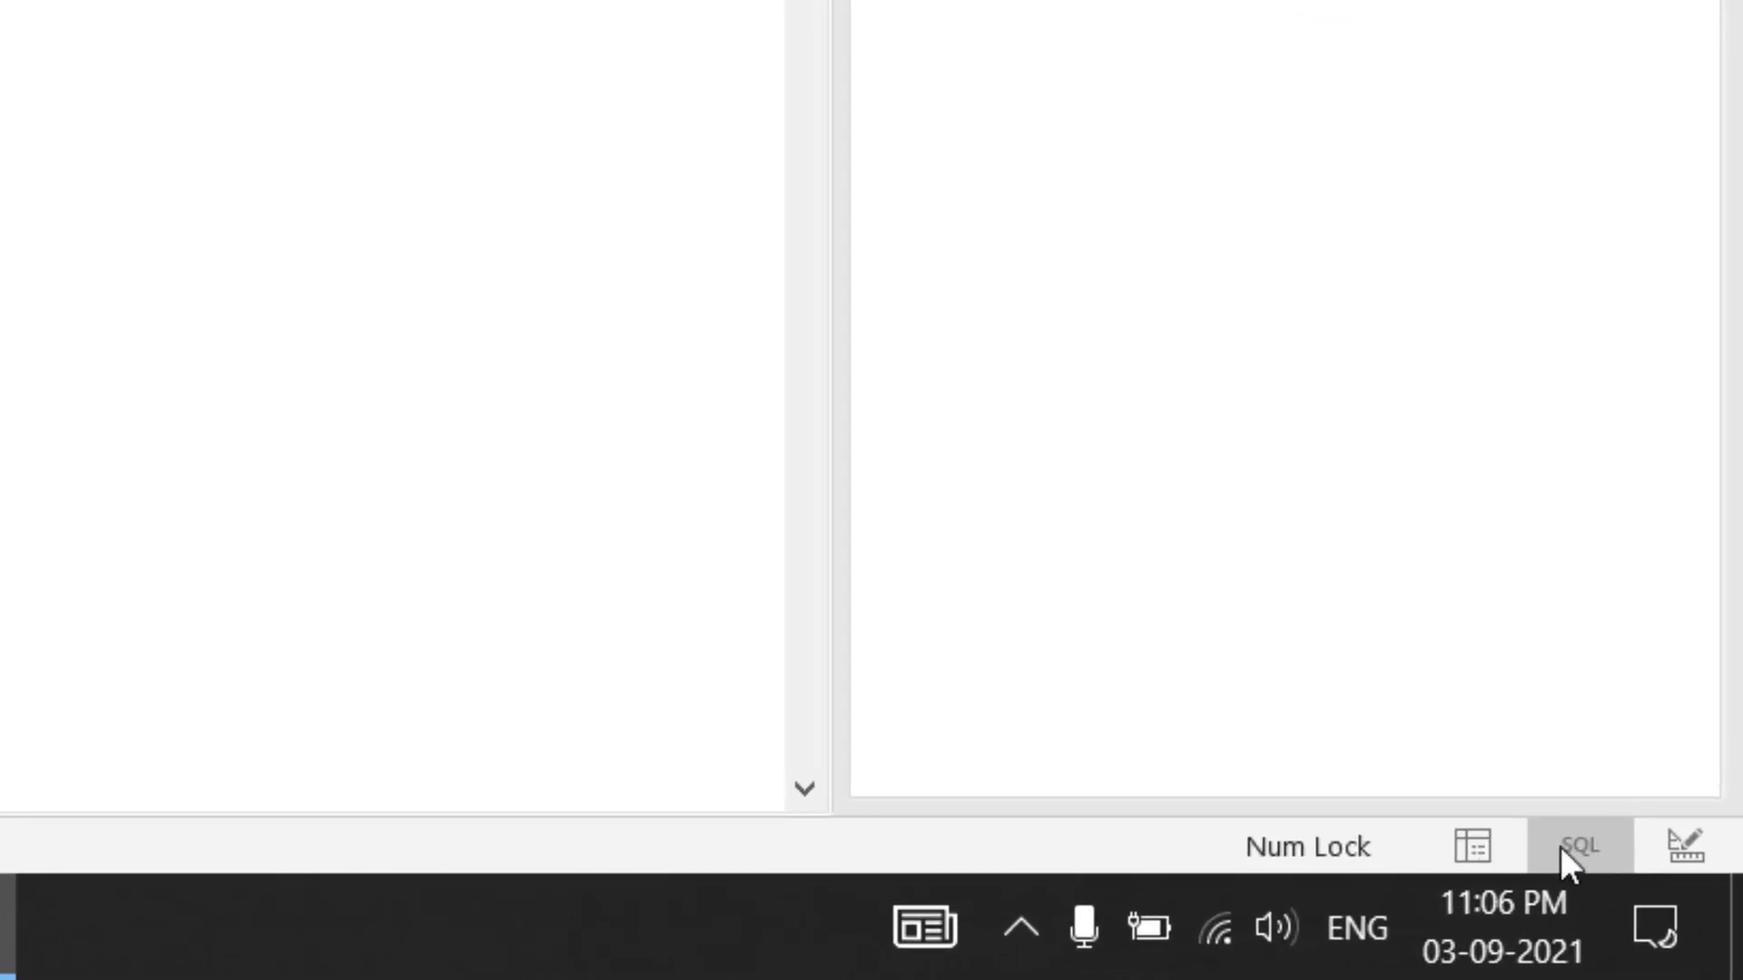
left_click(1685, 846)
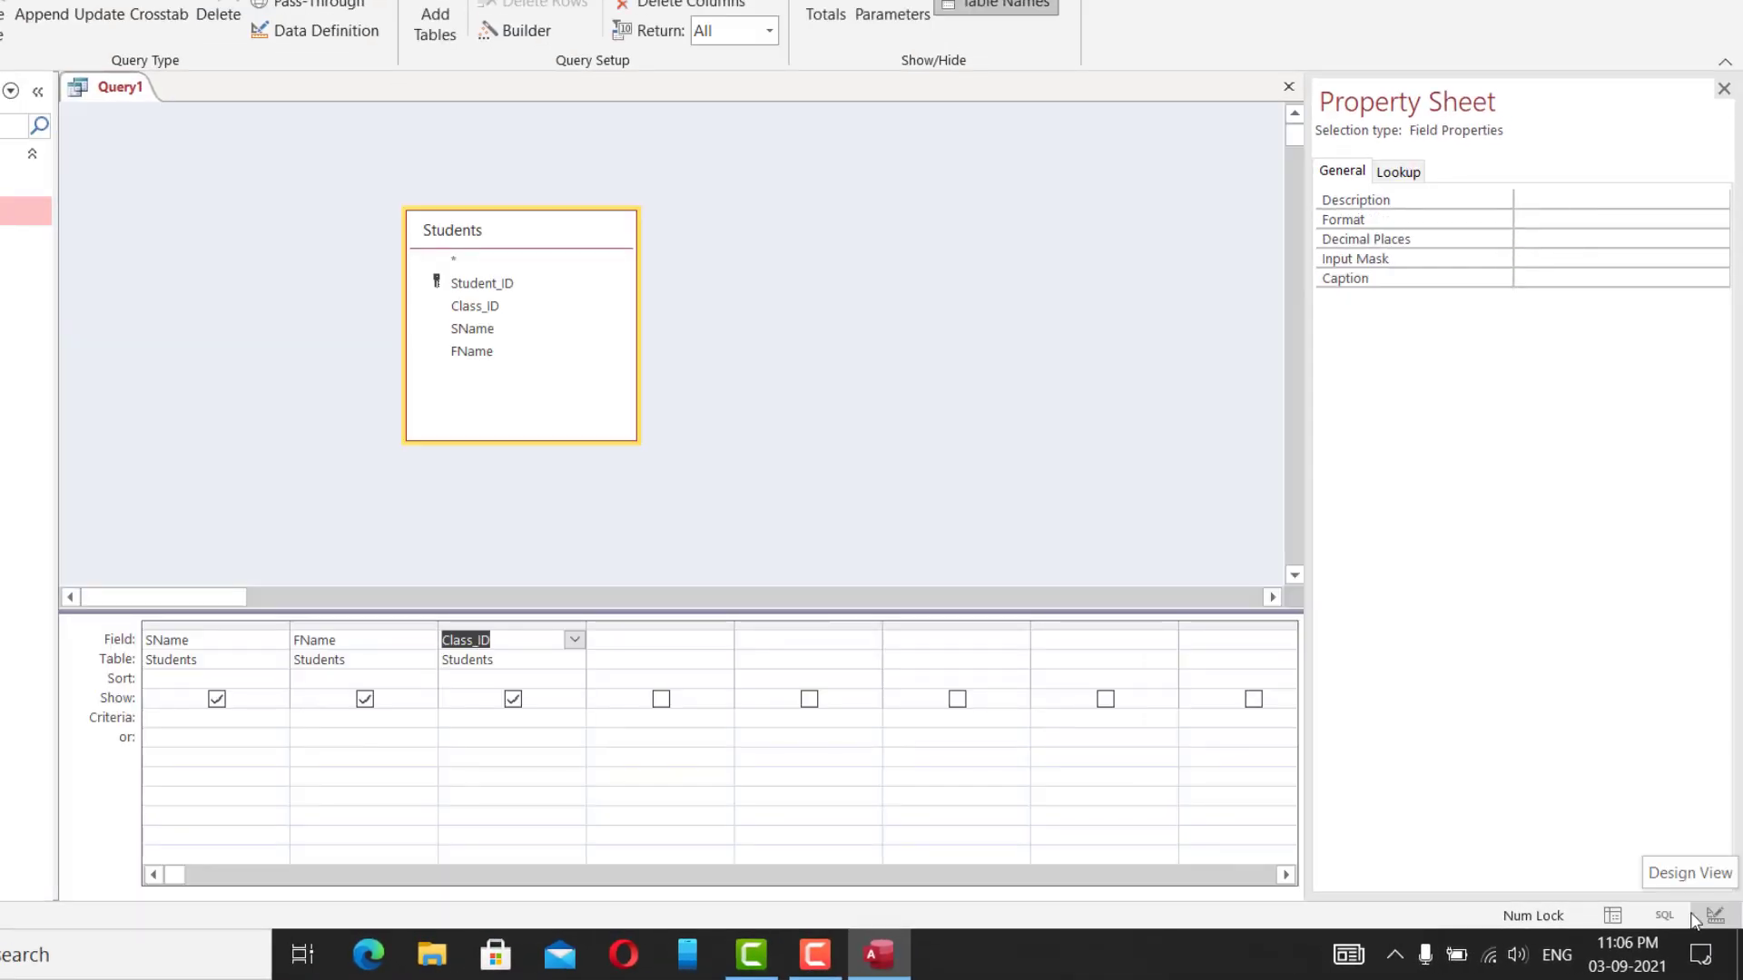
left_click(1664, 914)
left_click(1714, 916)
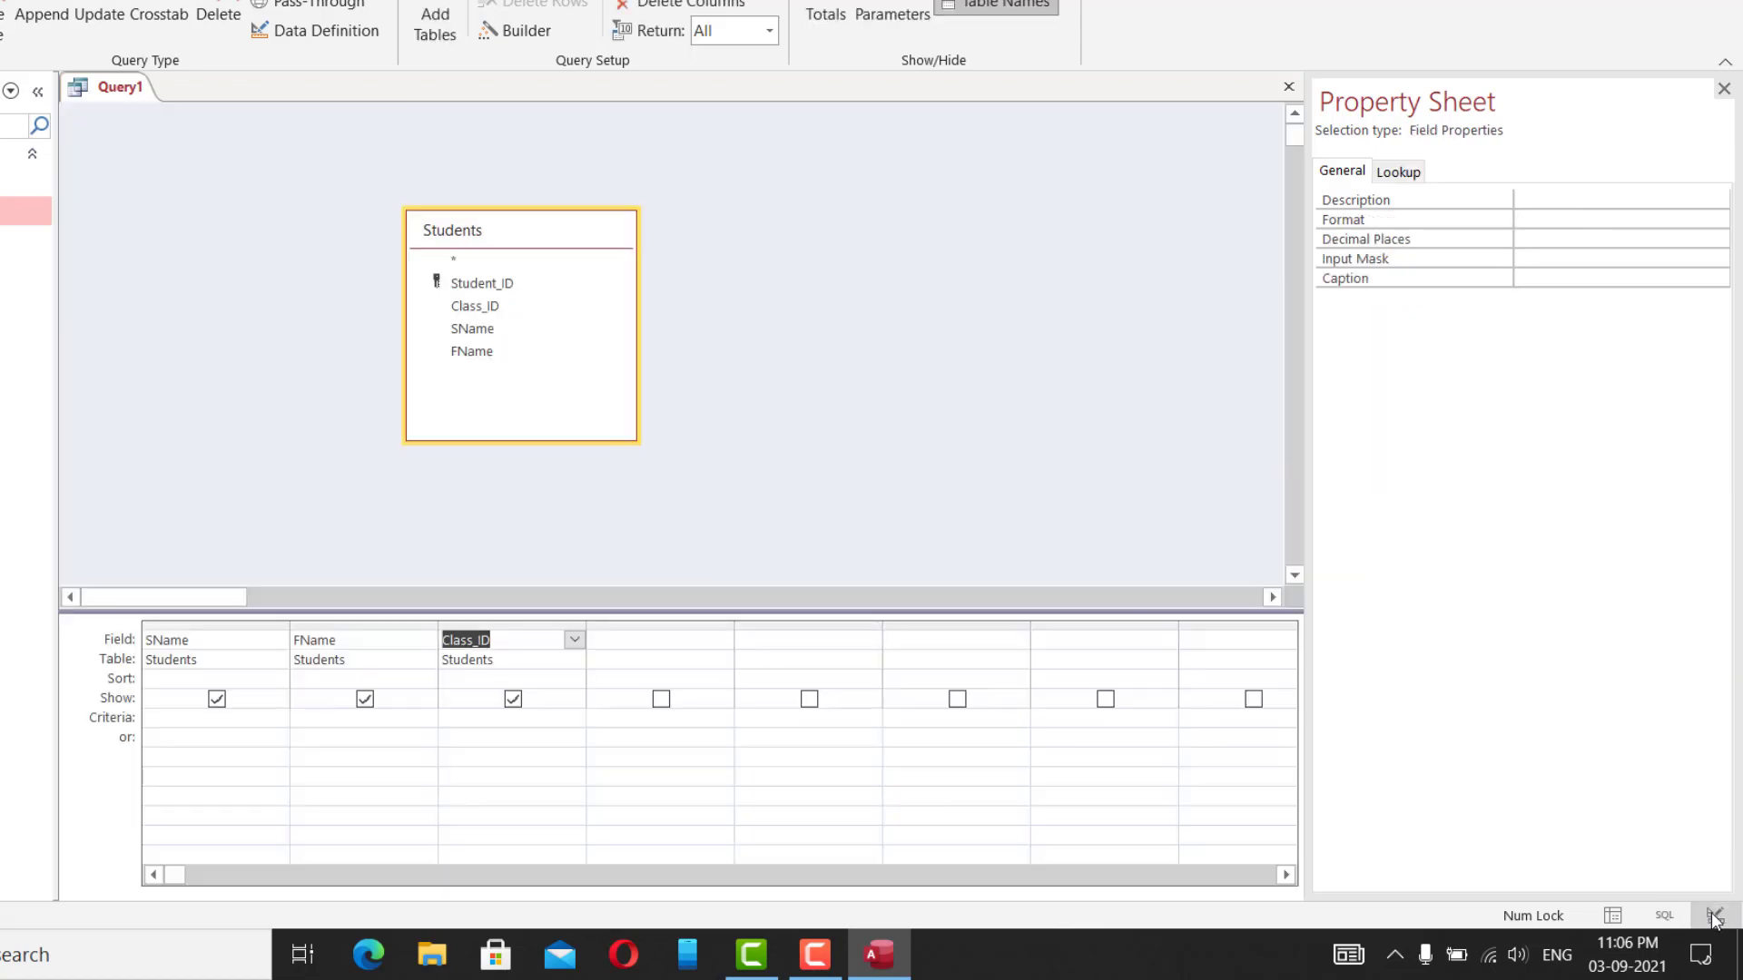
left_click(1666, 915)
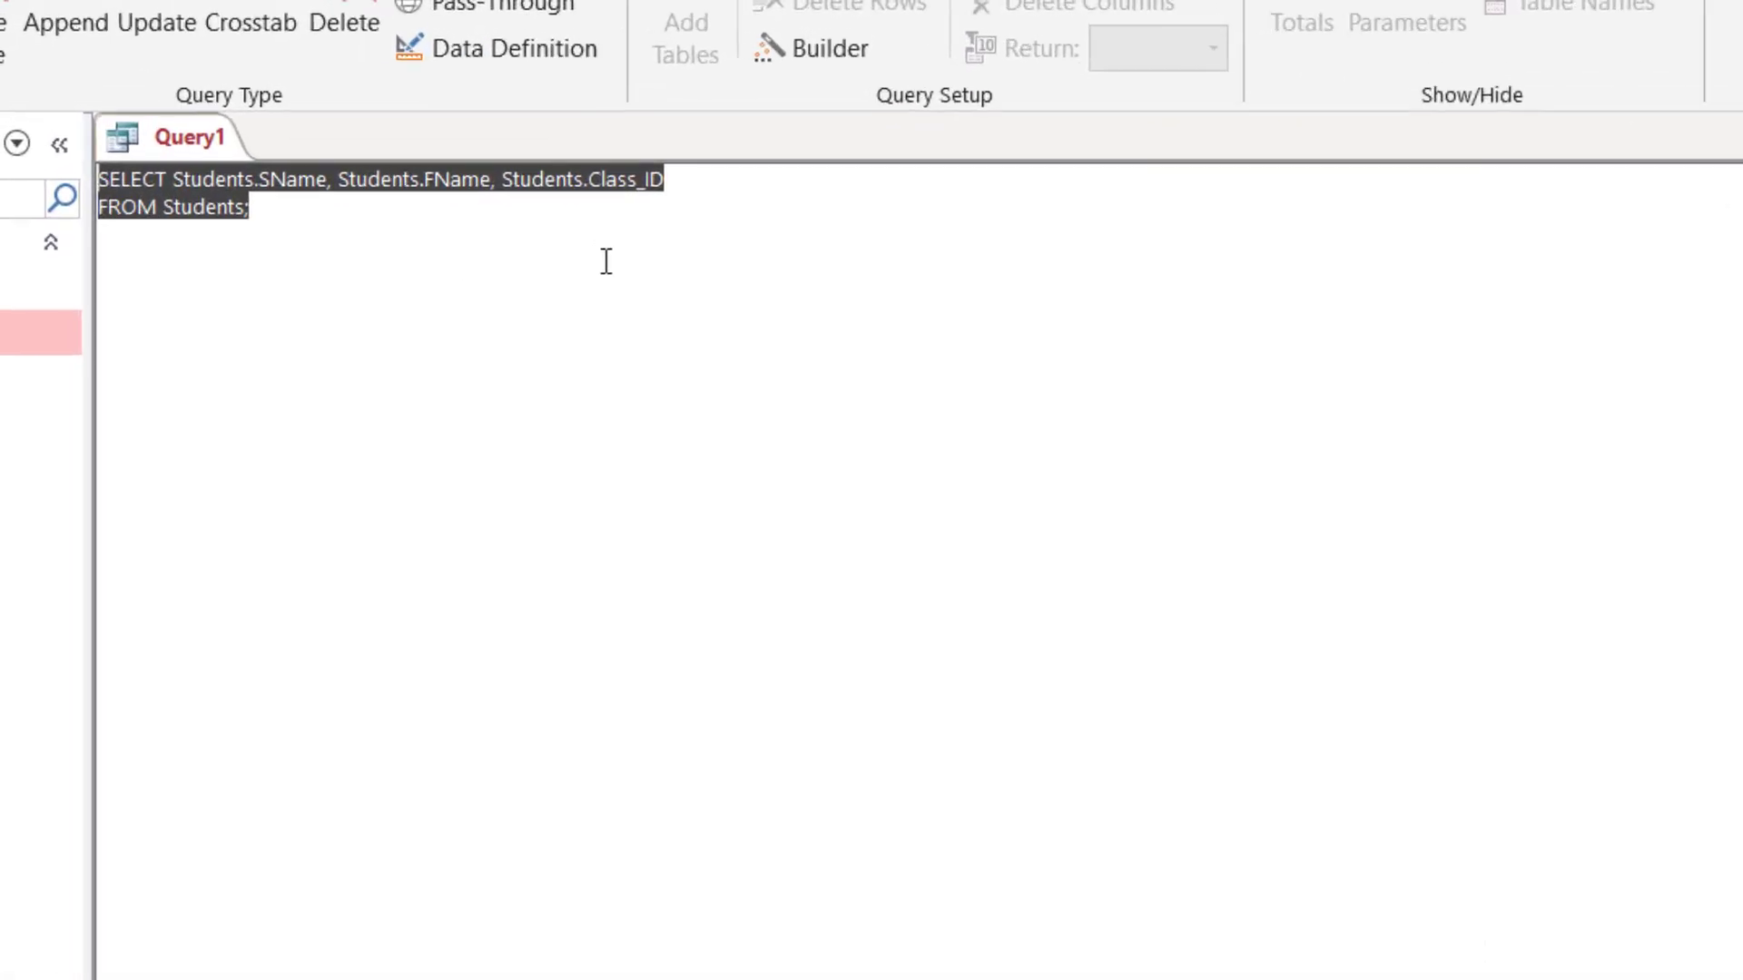
Examine the generated SQL statement, highlighting the whole statement and the Students.SName field reference.
left_click(599, 239)
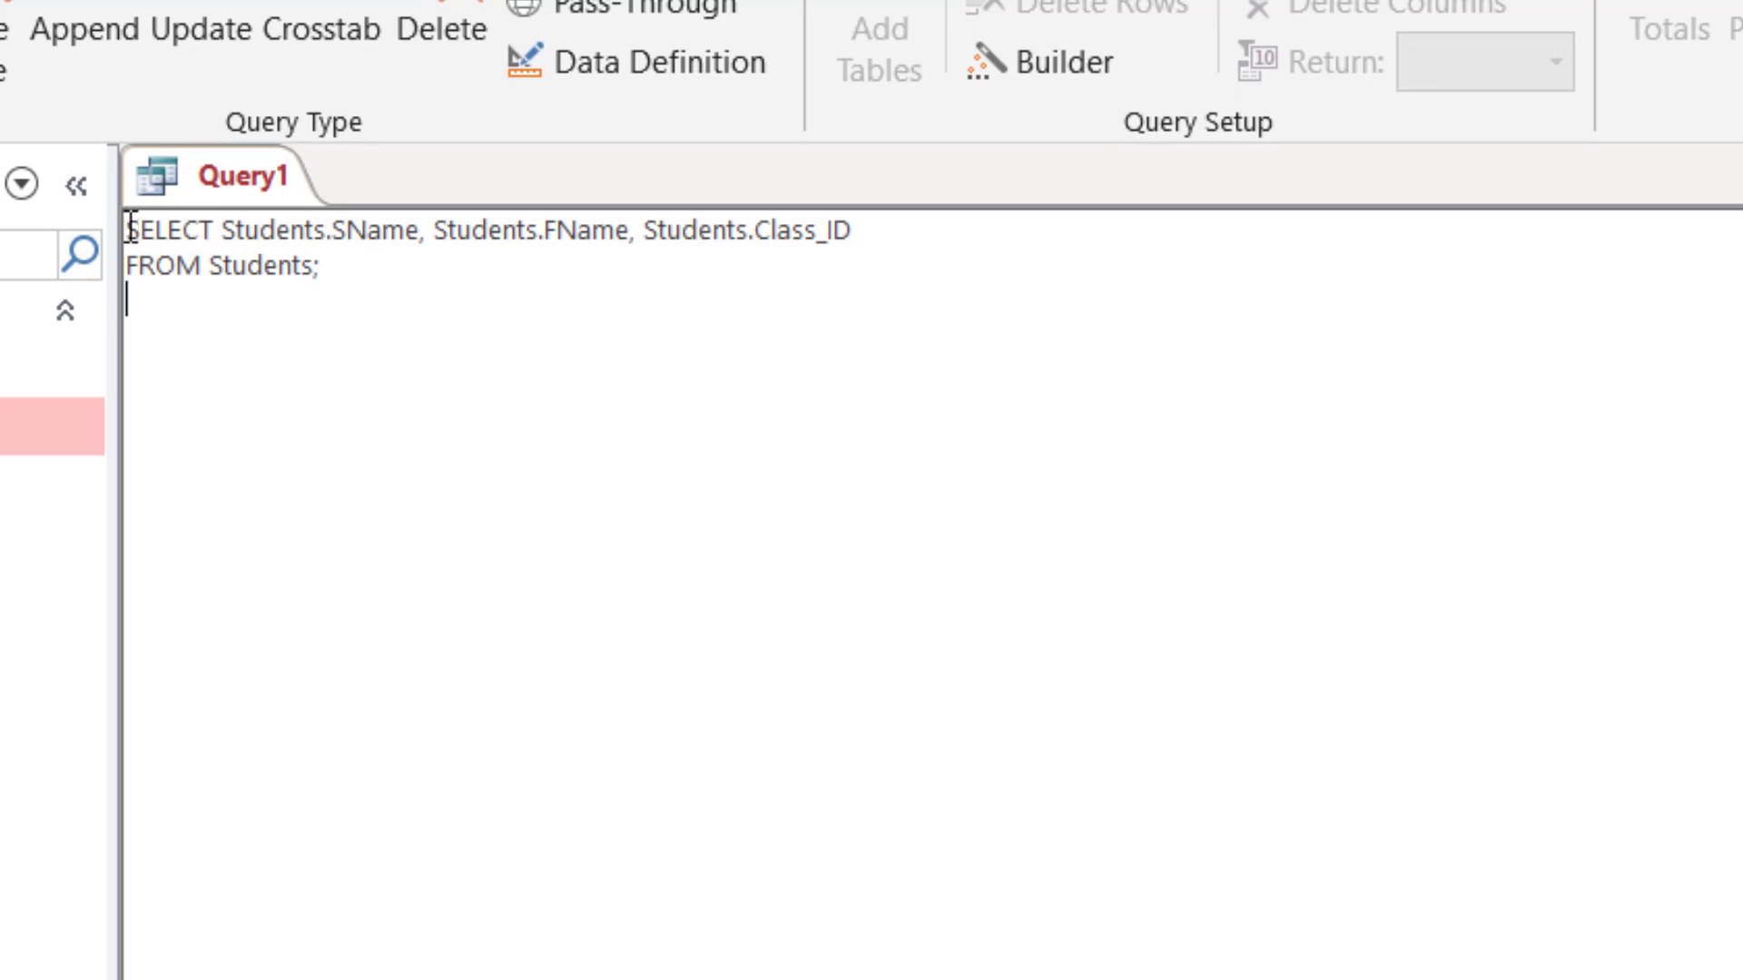
left_click_drag(128, 227, 358, 279)
left_click(482, 309)
left_click_drag(222, 229, 417, 240)
left_click(346, 231)
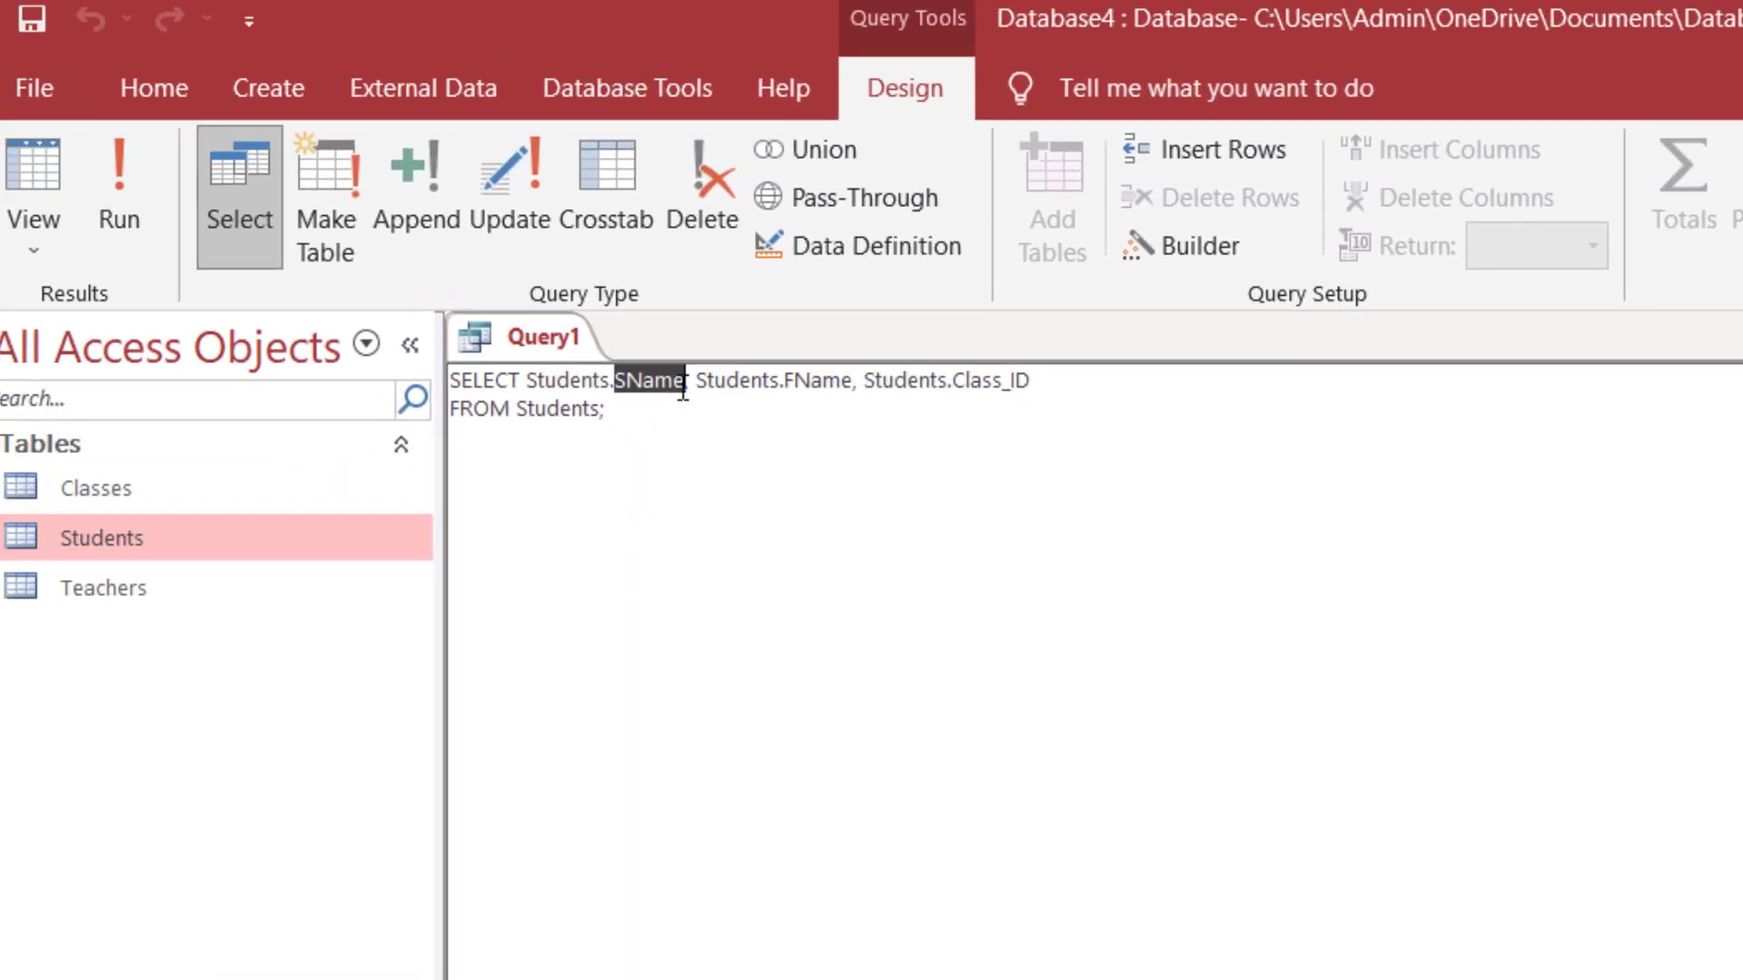
Check the query's output in Datasheet View, and go back through Design View to SQL View.
left_click(41, 184)
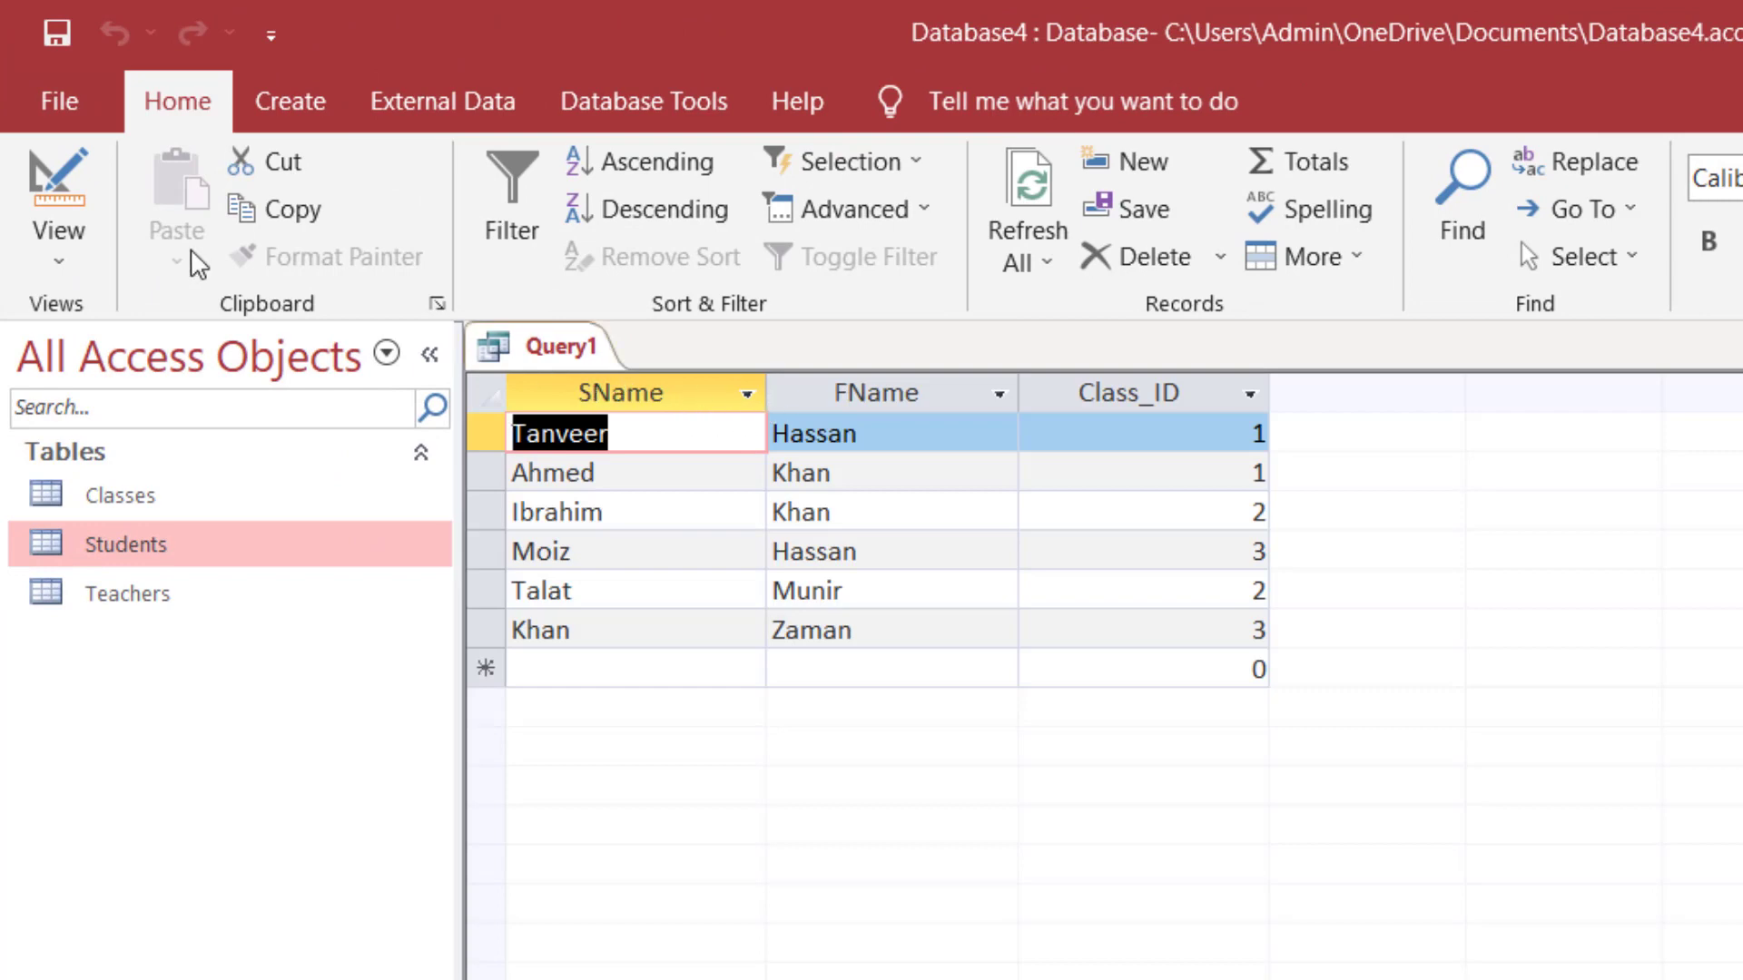
left_click(60, 187)
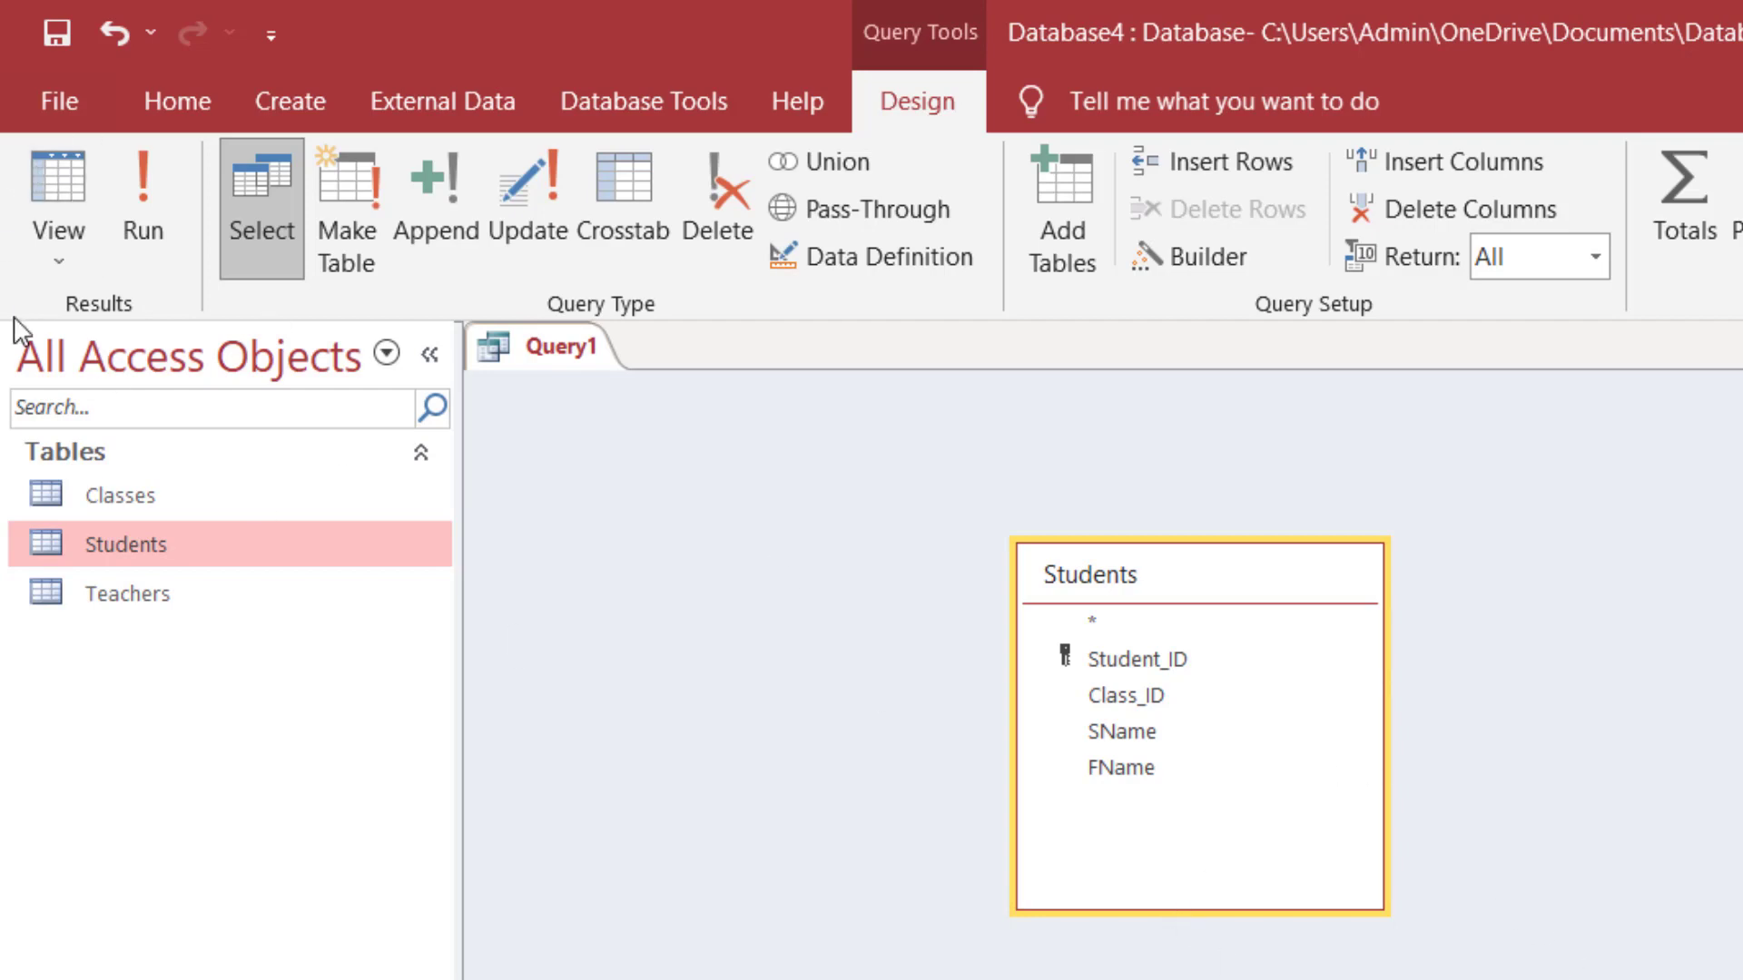
left_click(50, 248)
left_click(124, 422)
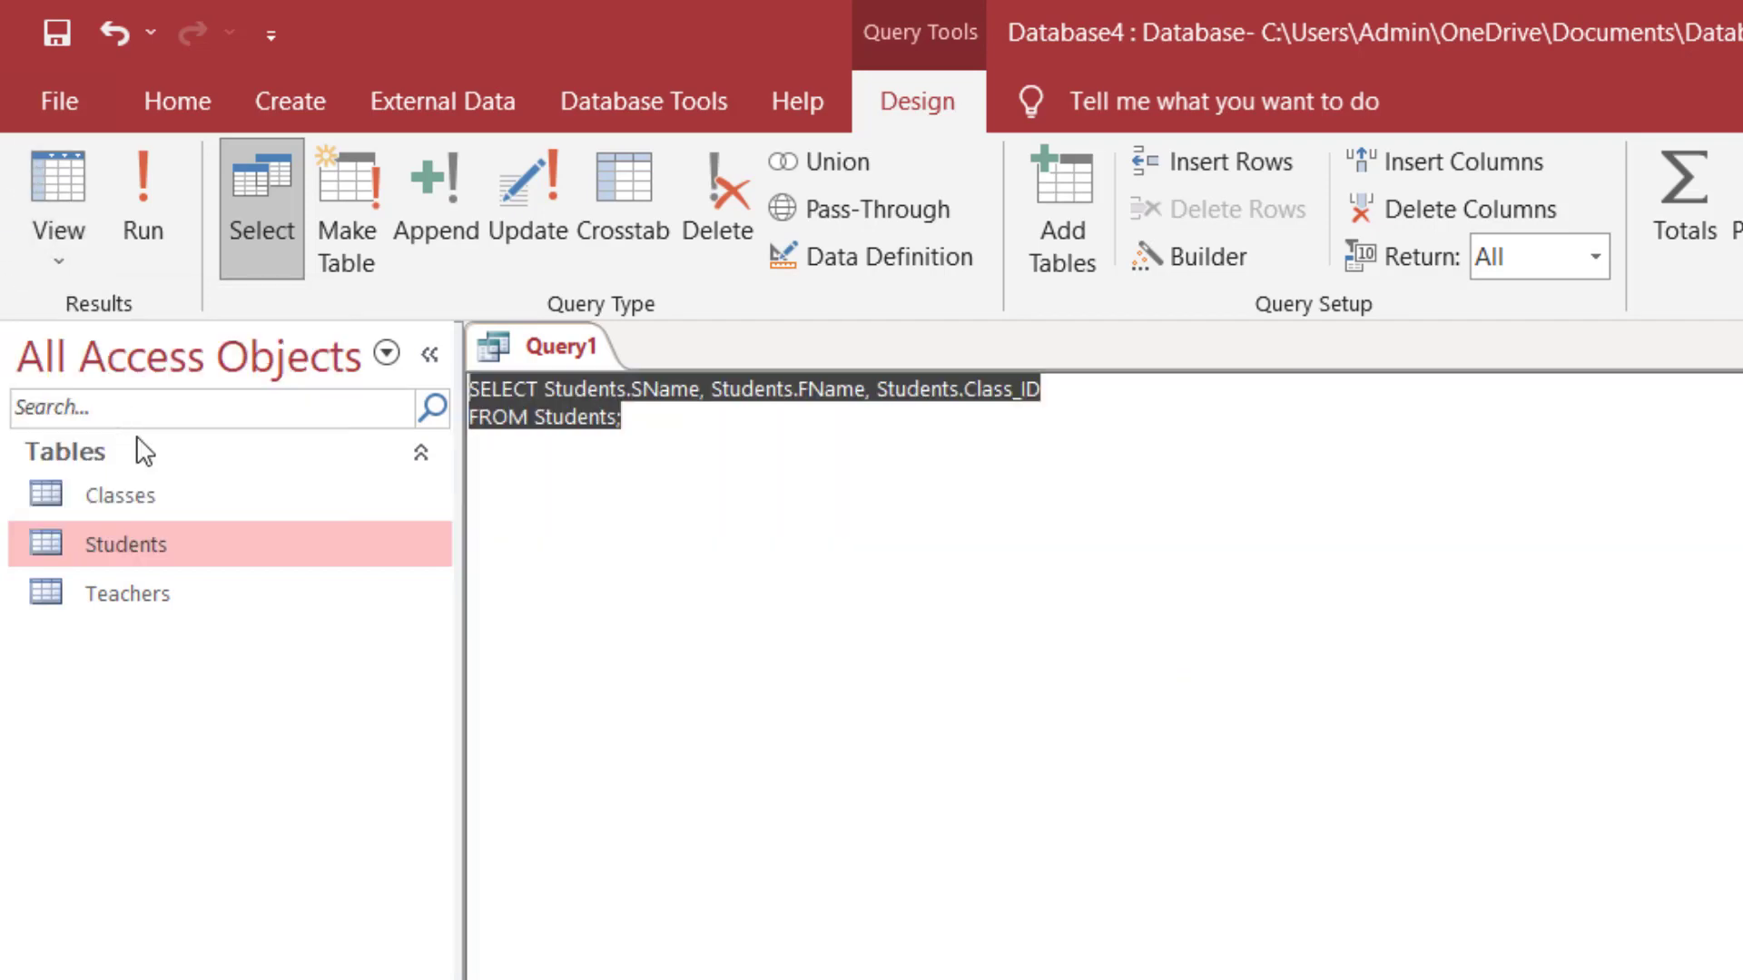
Examine the SELECT clause, highlighting the table prefix of SName and the full list of selected fields.
left_click(588, 392)
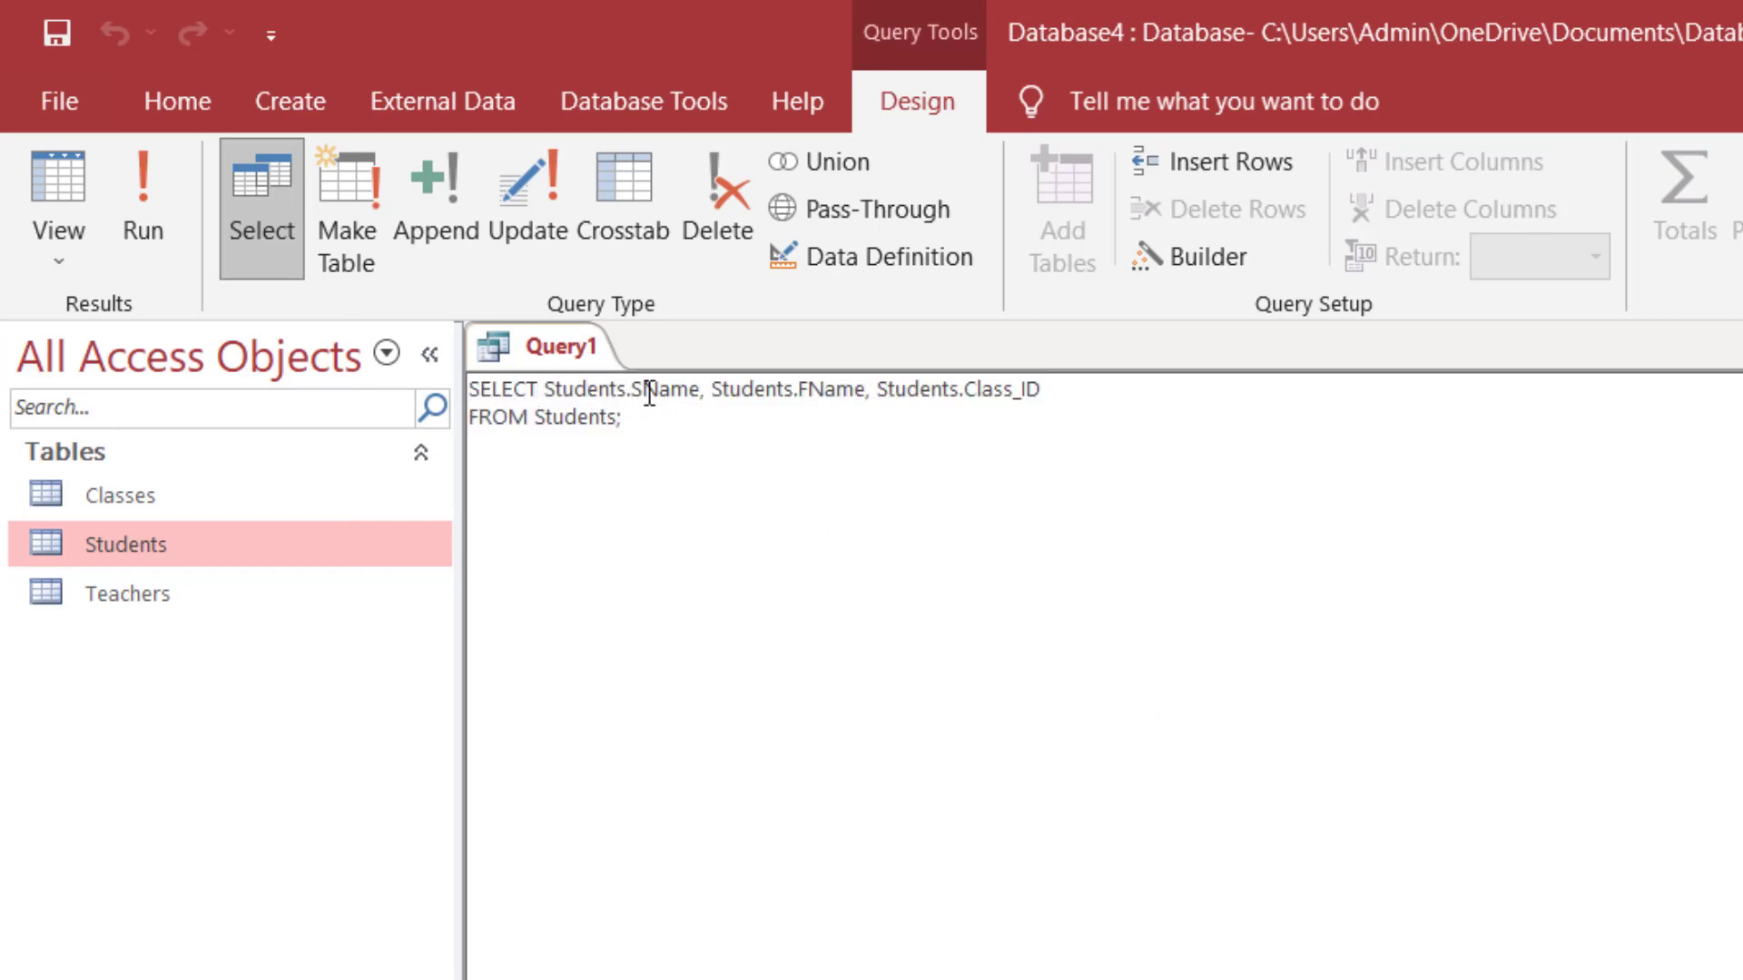
left_click_drag(545, 388, 630, 392)
left_click(642, 390)
left_click_drag(544, 388, 1086, 385)
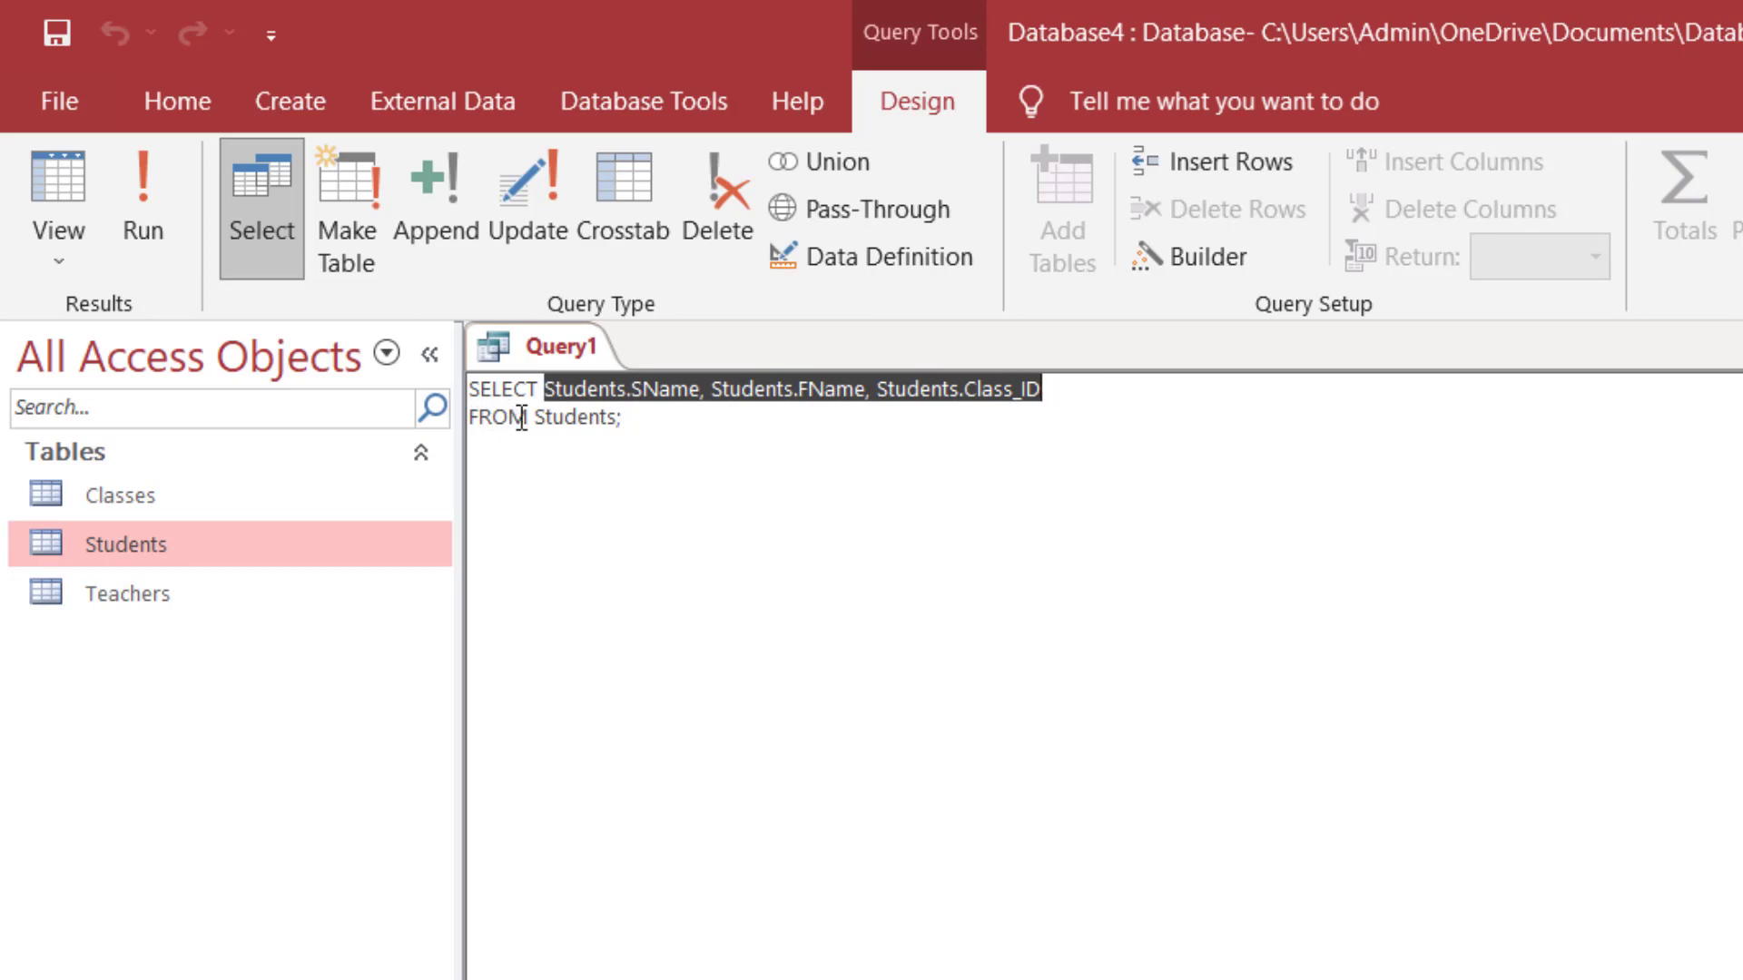
Highlight the Students table name in the FROM clause and end the SQL statement with a semicolon.
left_click_drag(535, 417, 618, 419)
left_click(620, 418)
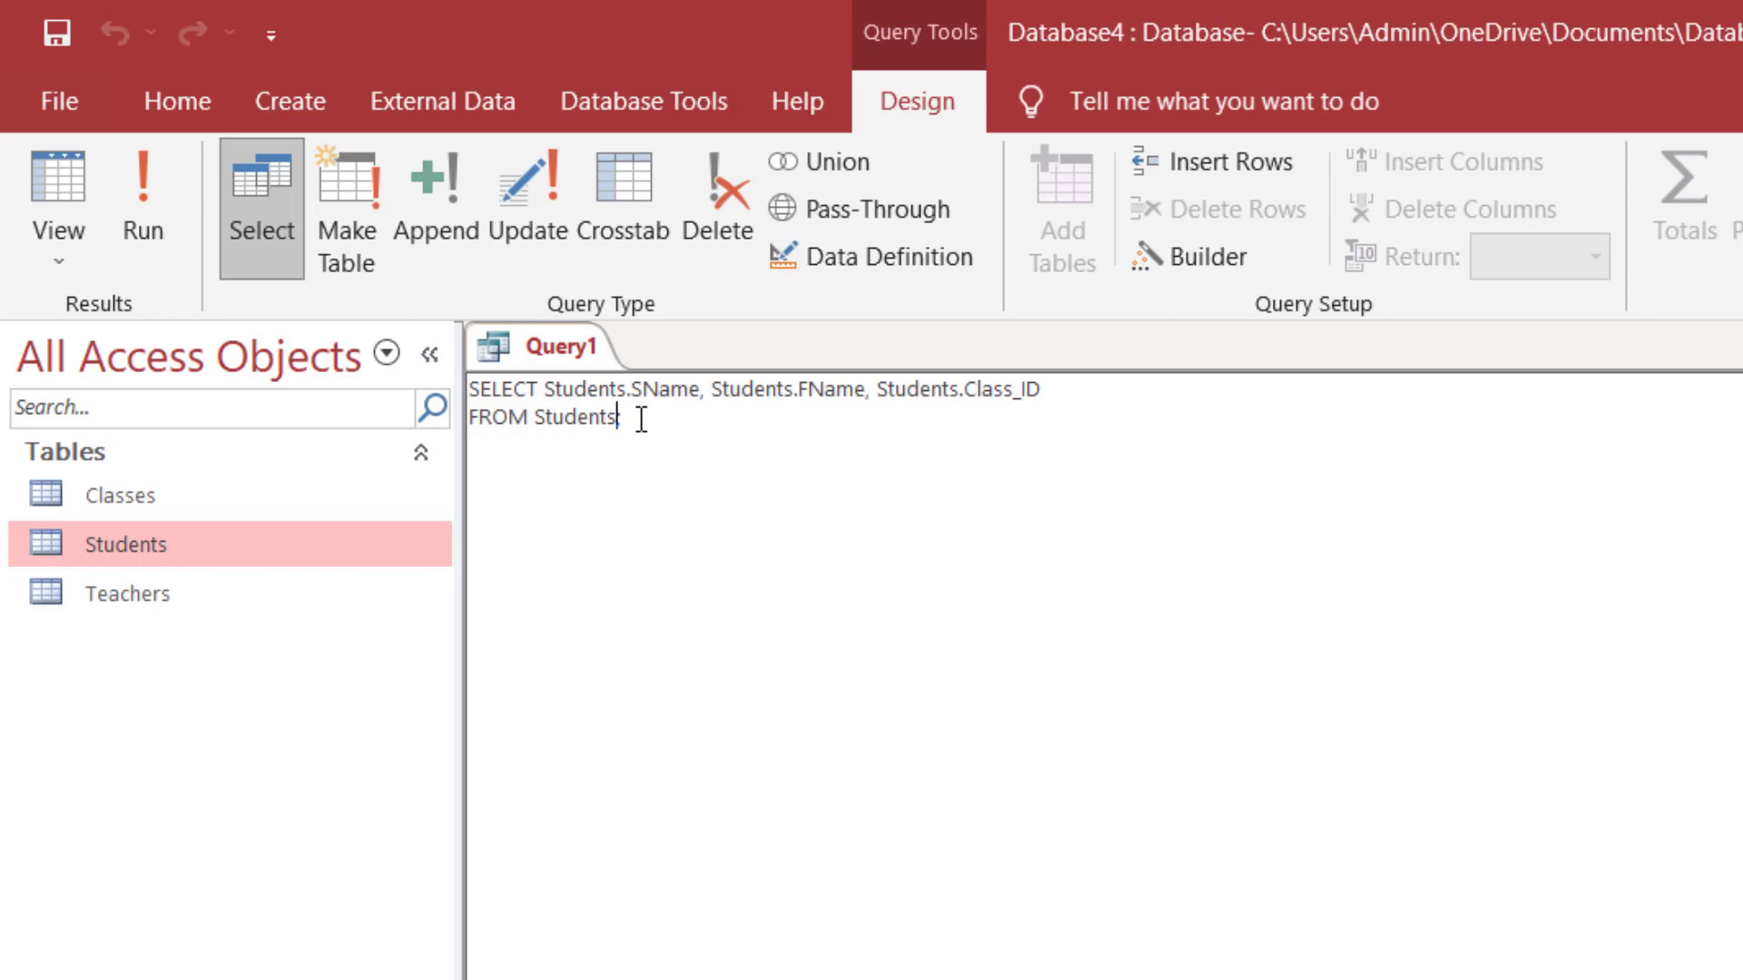
type(";")
Review the complete SQL statement from SELECT through the FROM clause.
left_click_drag(472, 390, 793, 422)
left_click(793, 422)
left_click_drag(471, 396, 704, 432)
left_click(710, 436)
left_click(702, 421)
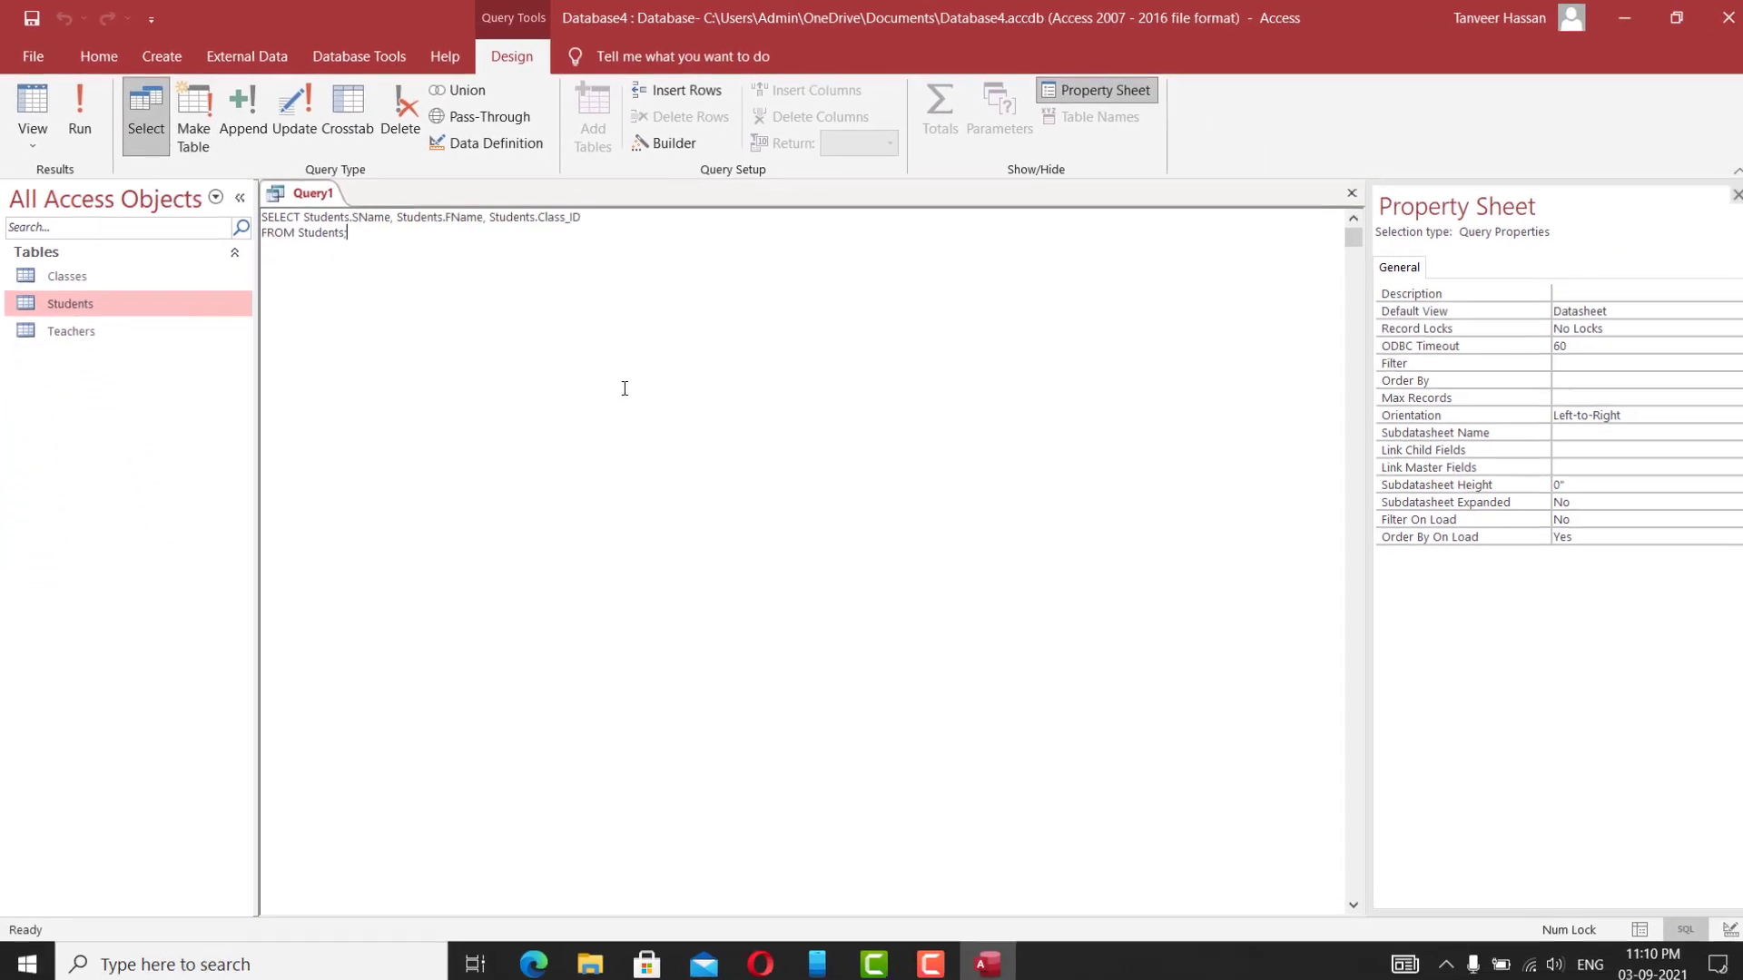
Return to Design View and move the Students field list up and to the left, keeping the query open.
left_click(1718, 923)
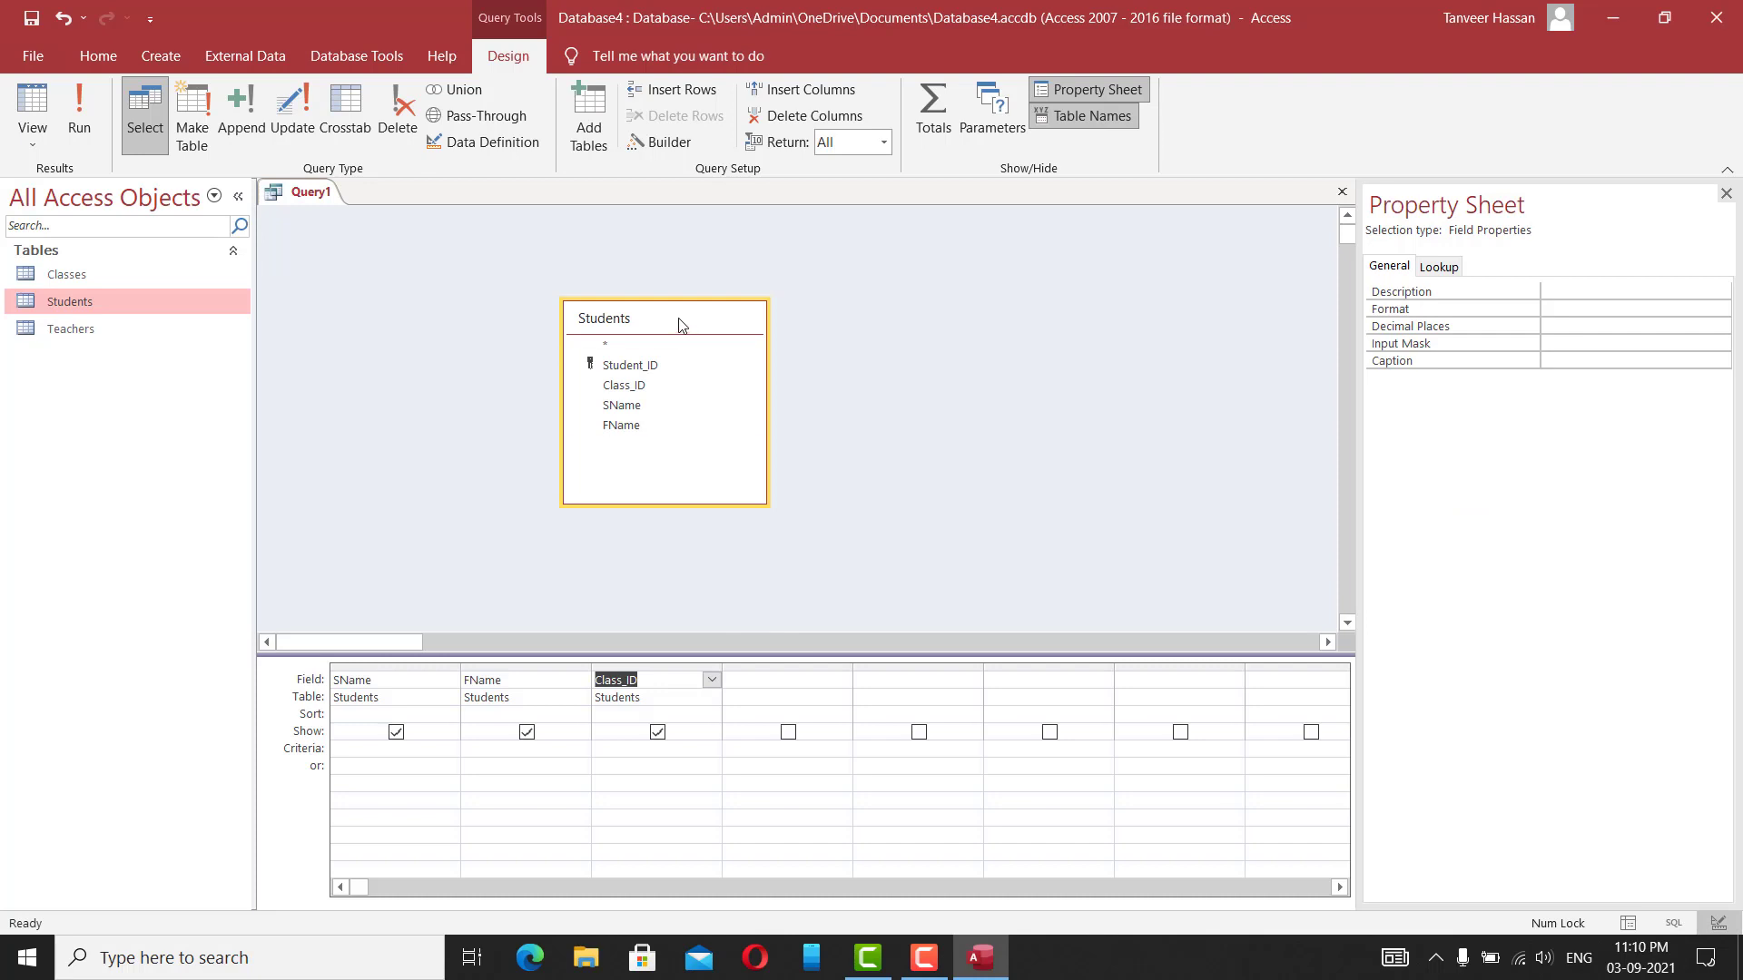
left_click_drag(679, 324, 624, 298)
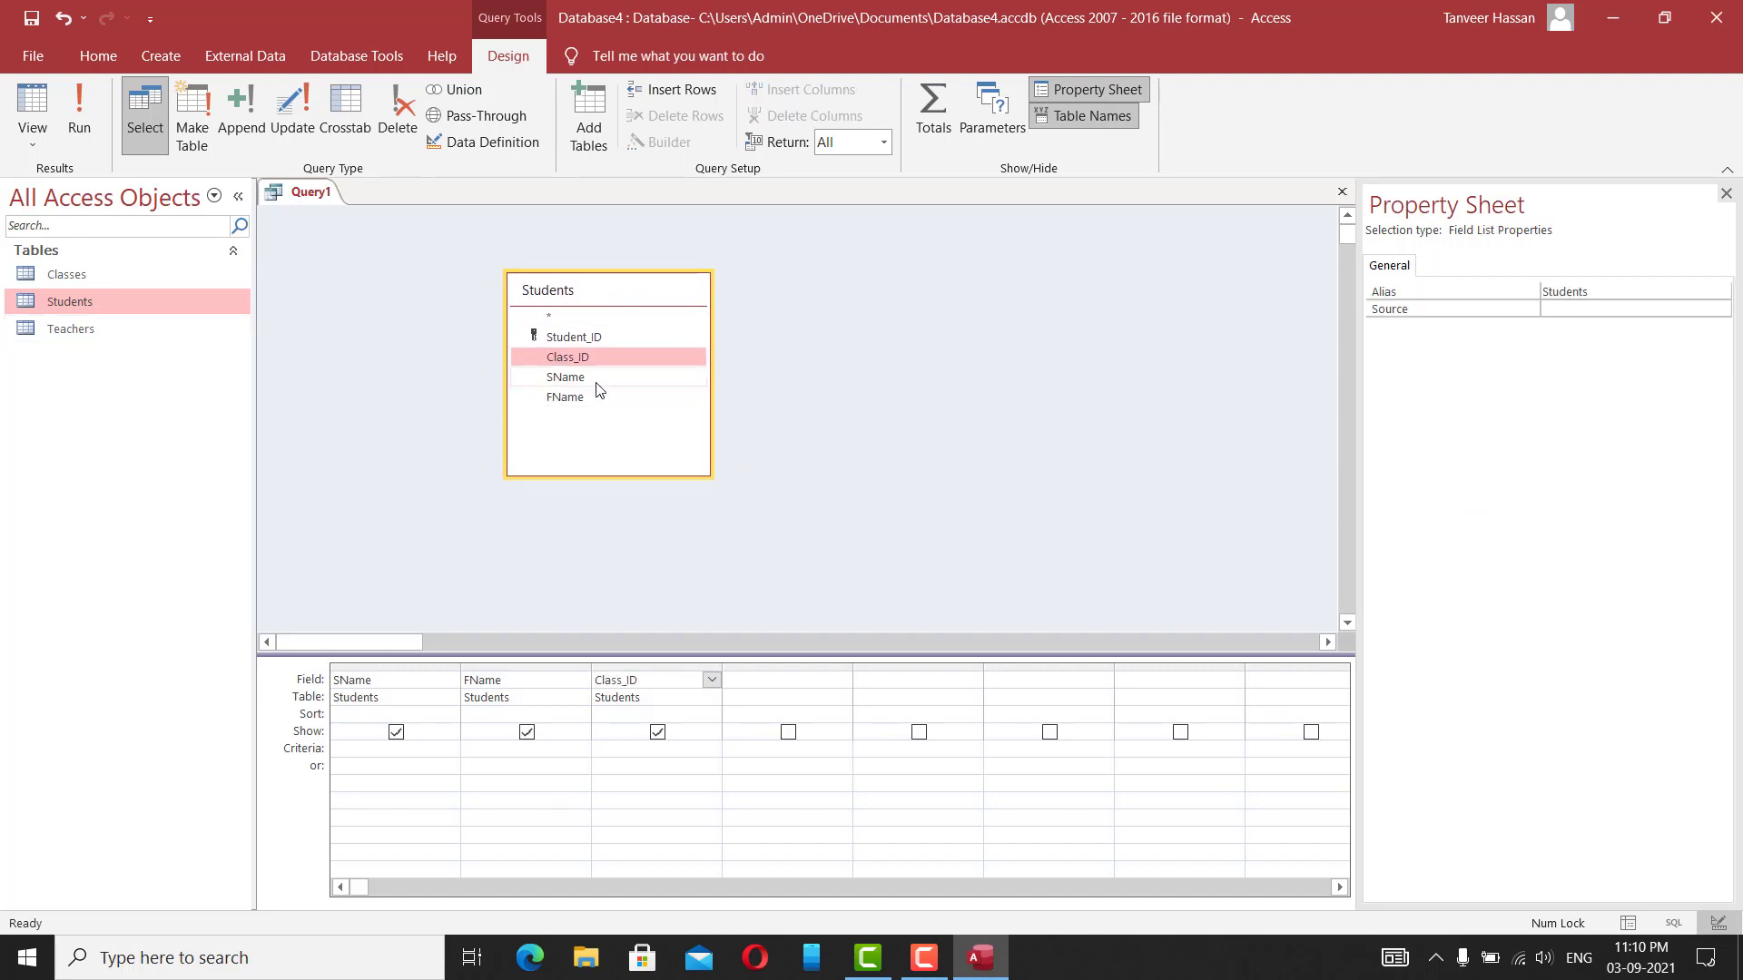
left_click(1341, 191)
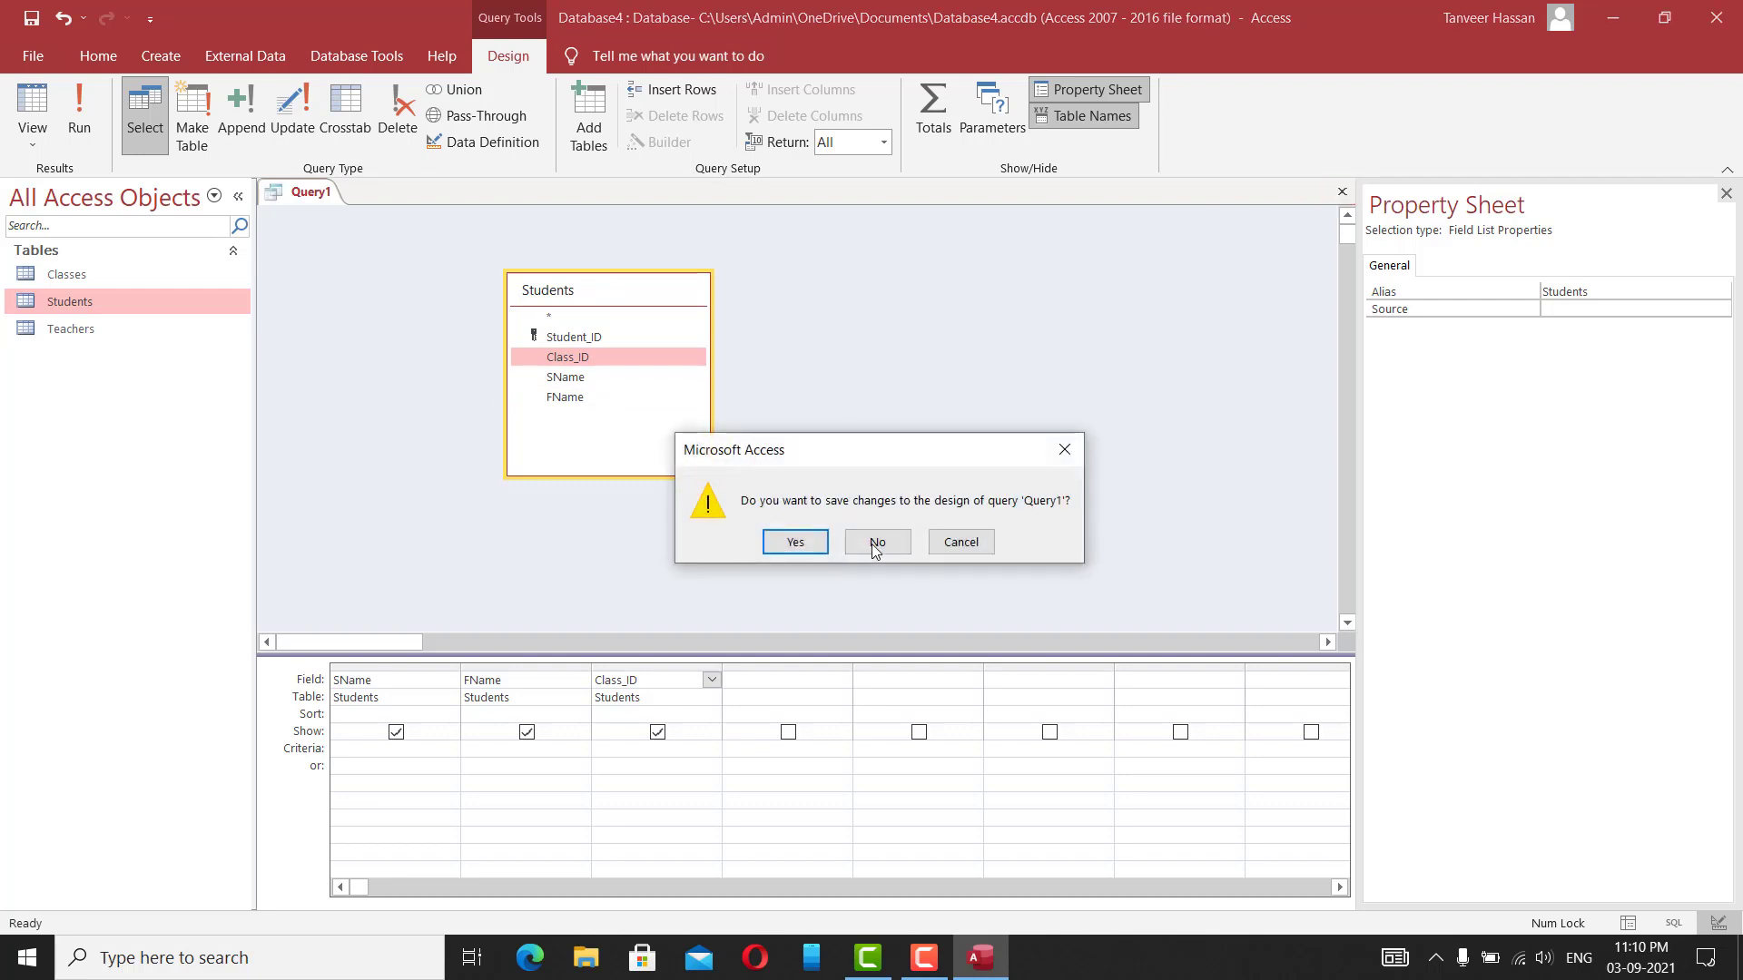
left_click(961, 542)
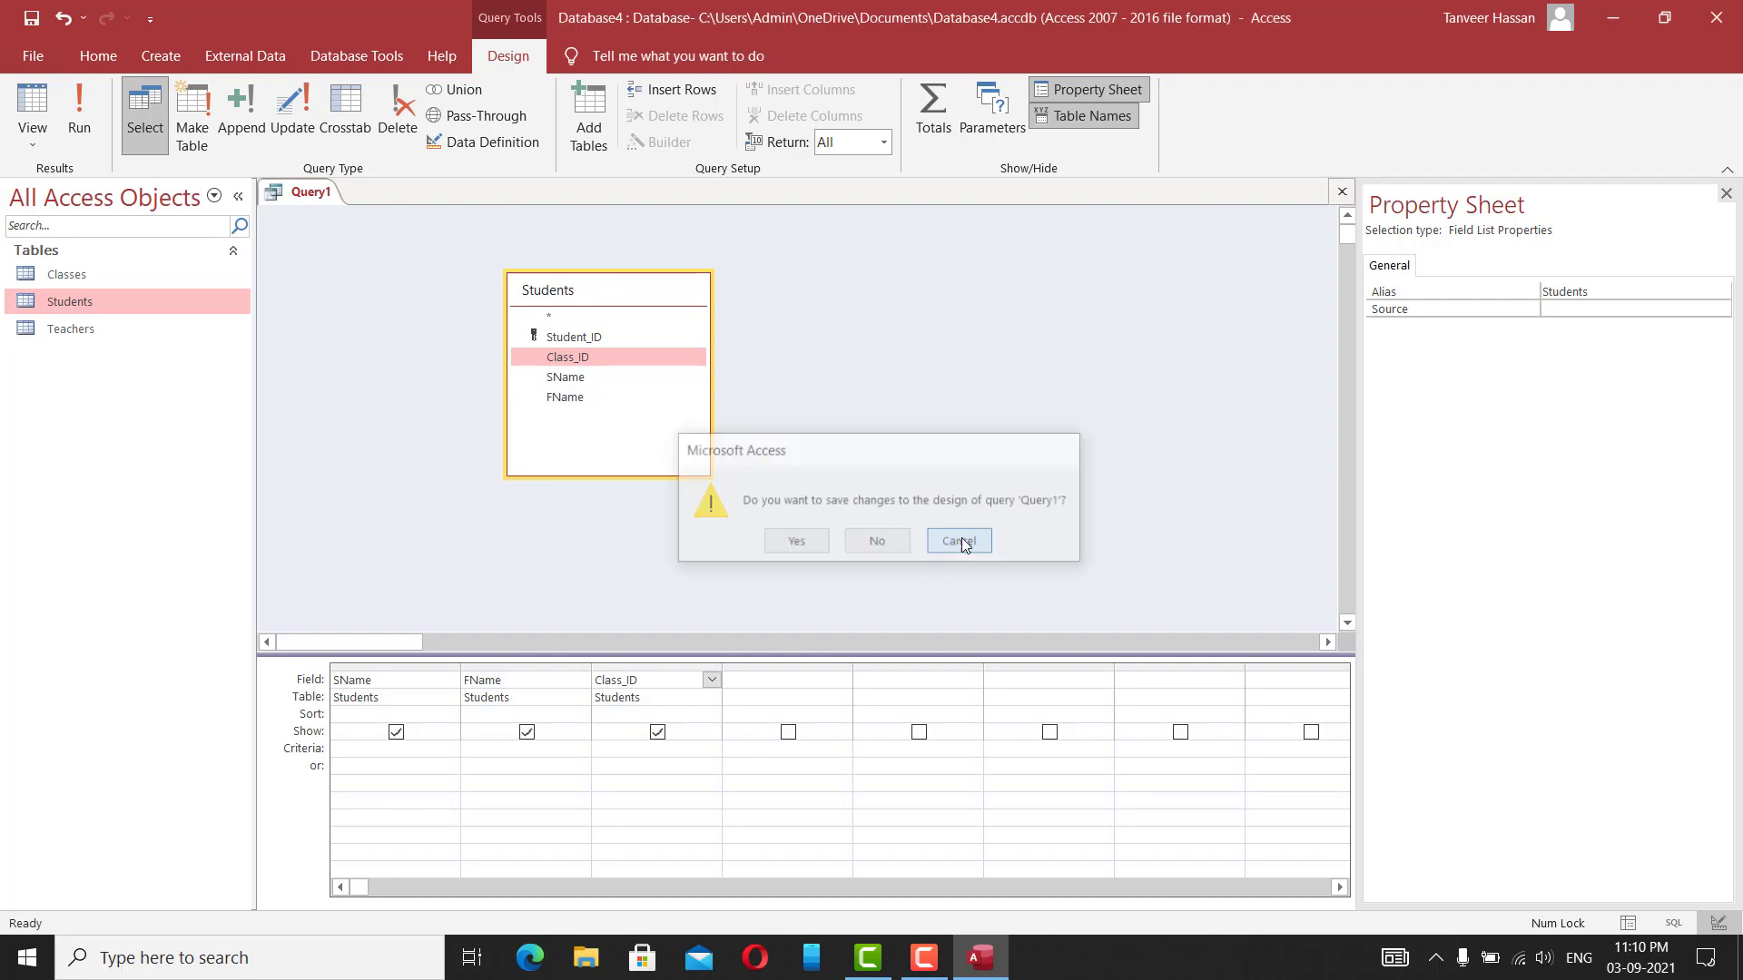
left_click_drag(596, 291, 522, 259)
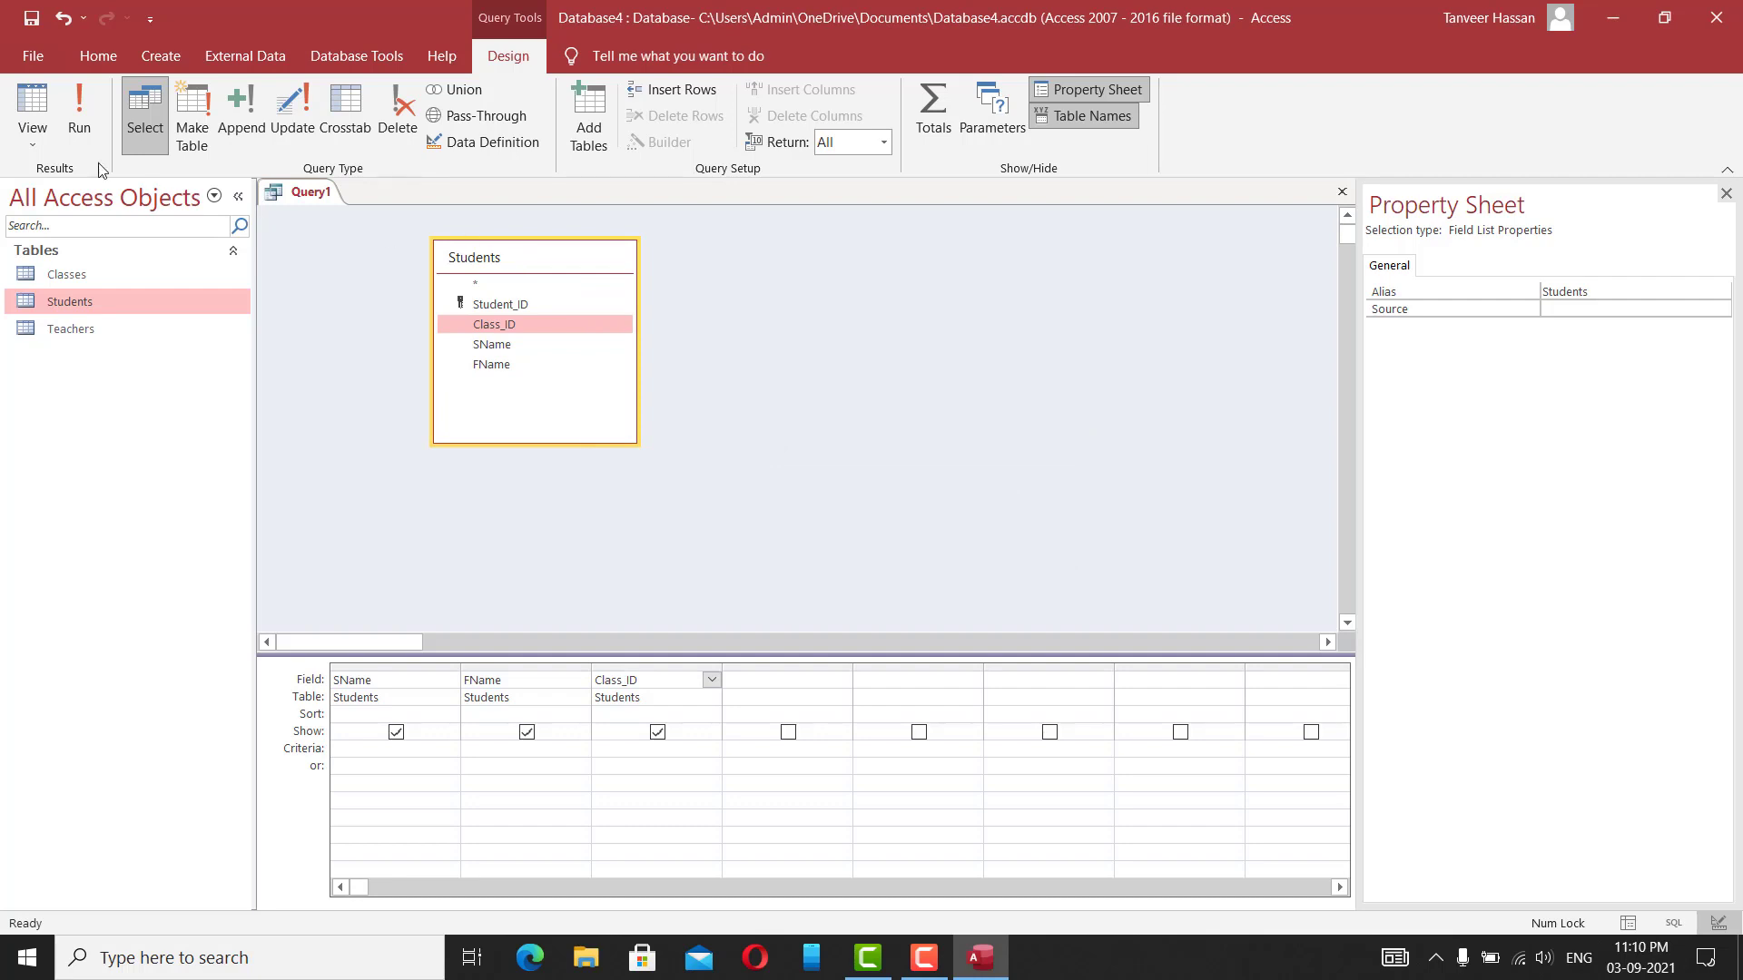
Run the query and compare its datasheet output with the query design, ending in Design View with the Students field list deselected.
left_click(79, 108)
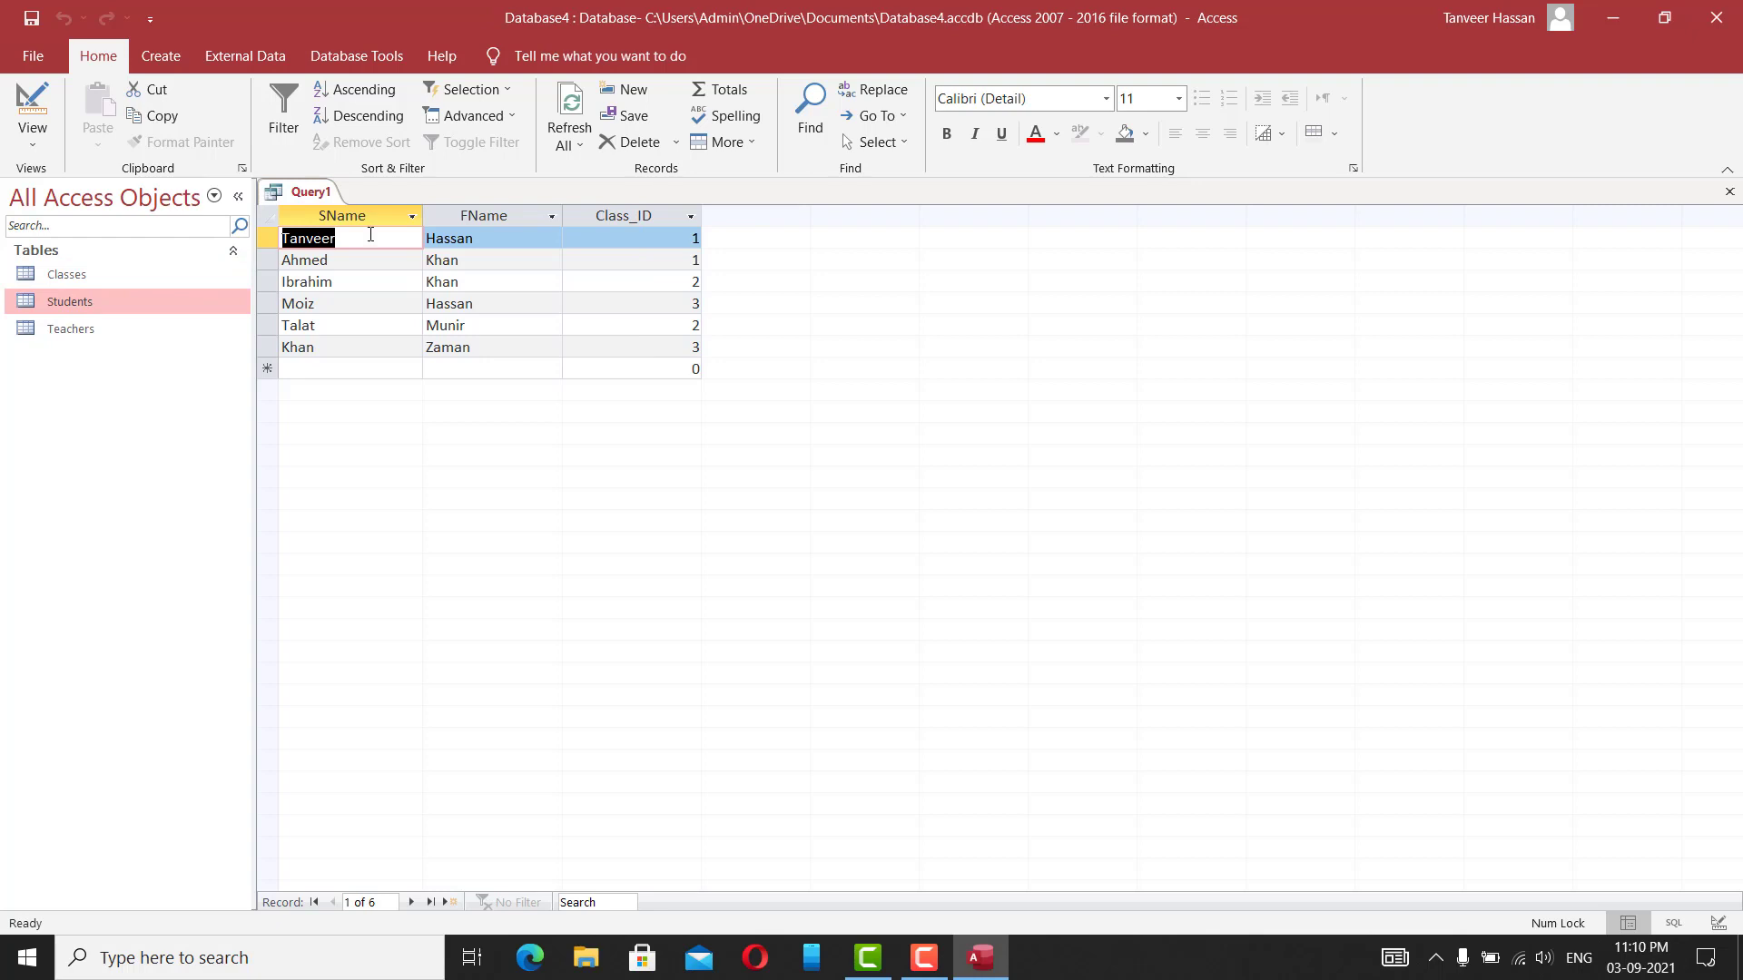
left_click(31, 105)
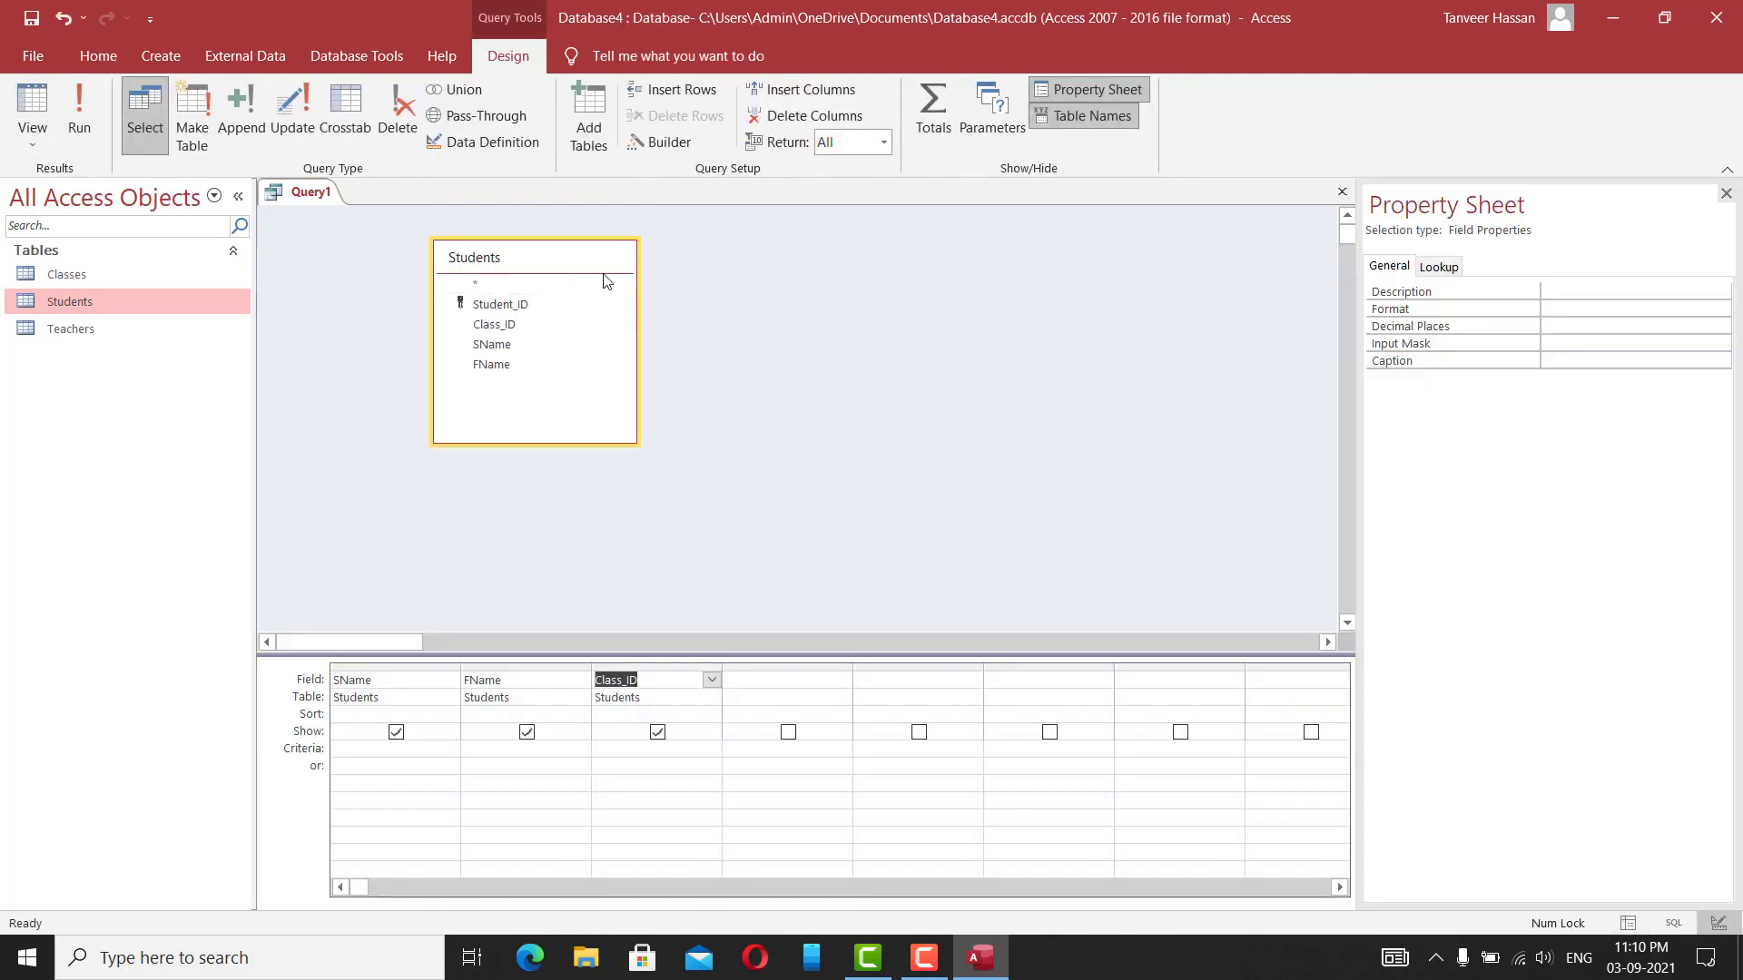
mouse_move(548, 263)
left_mouse_down()
mouse_move(481, 263)
mouse_move(517, 272)
left_mouse_up()
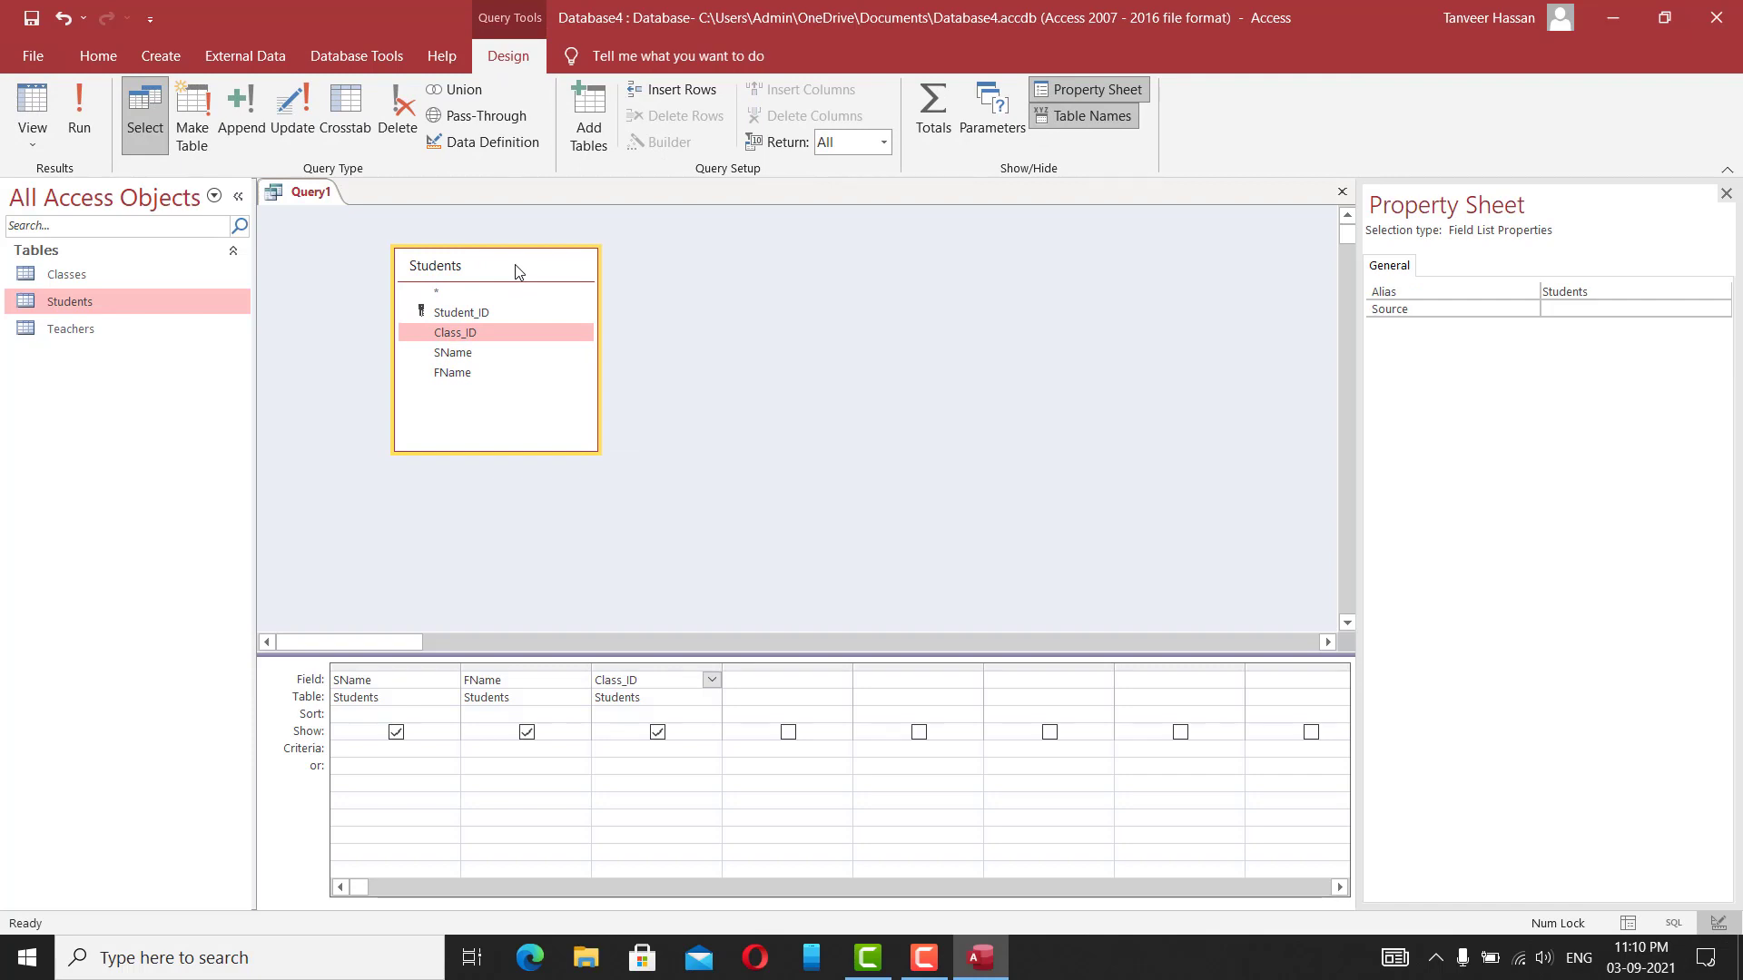
left_click(41, 107)
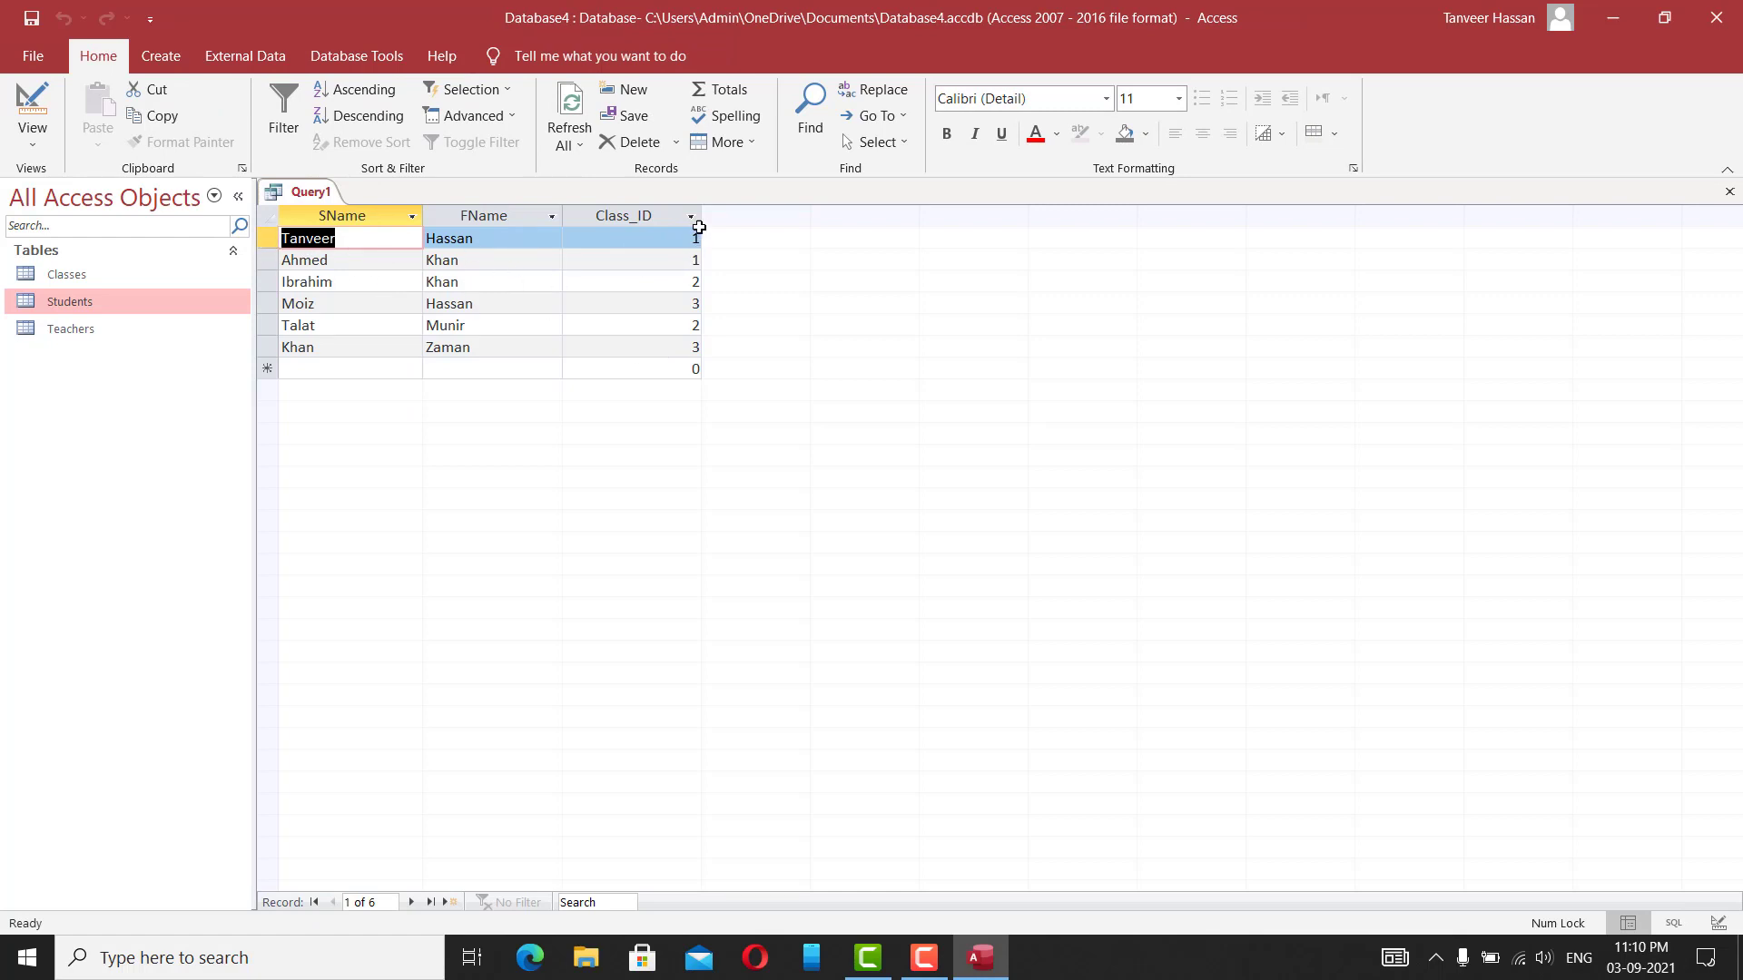
left_click(32, 107)
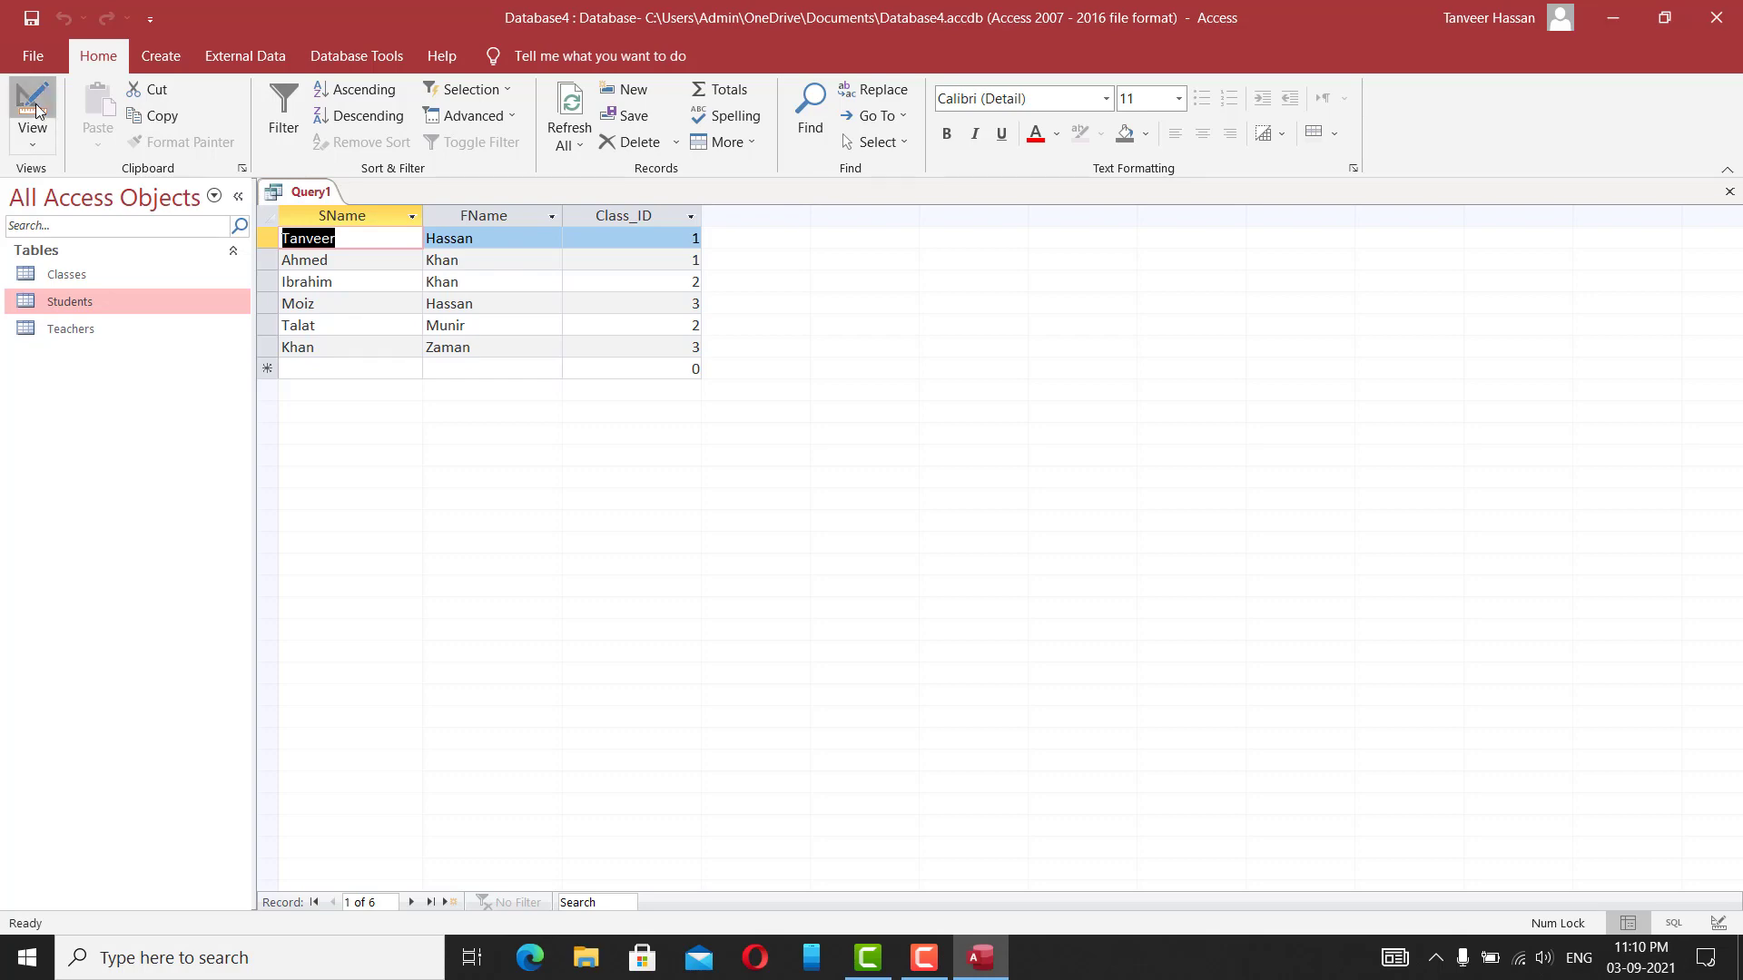
left_click(676, 285)
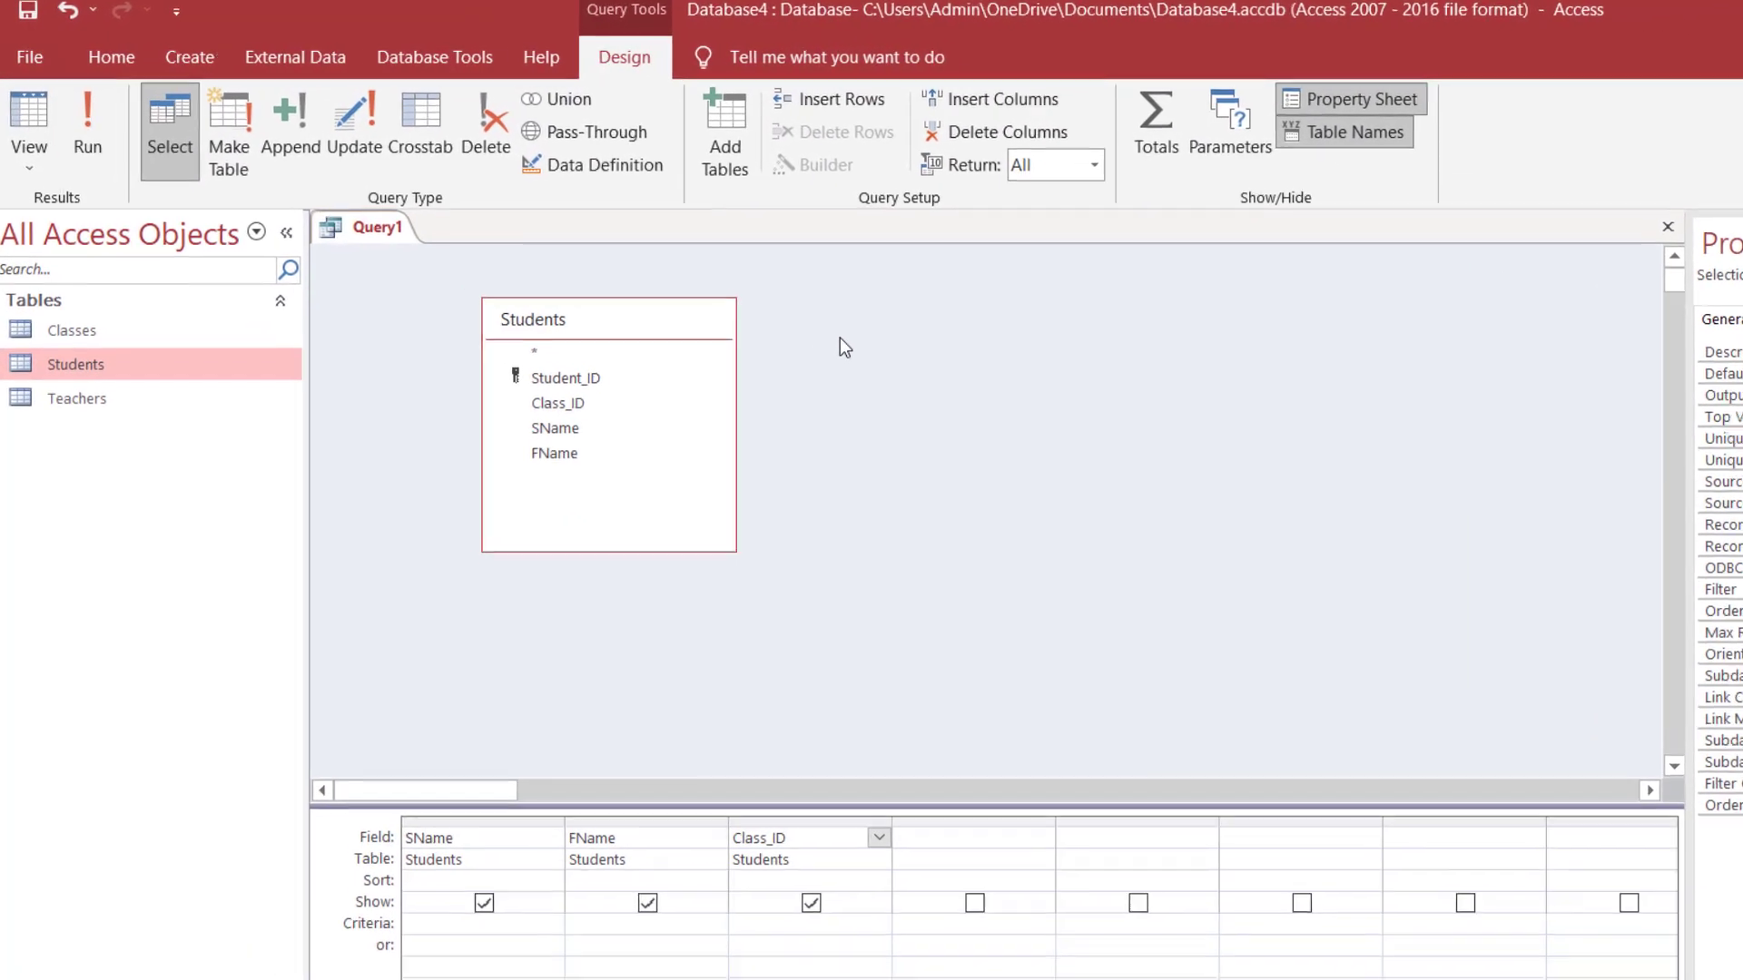
Add the Classes table to the query and position its field list close beside the Students field list.
left_click(34, 273)
left_click_drag(23, 343, 1037, 326)
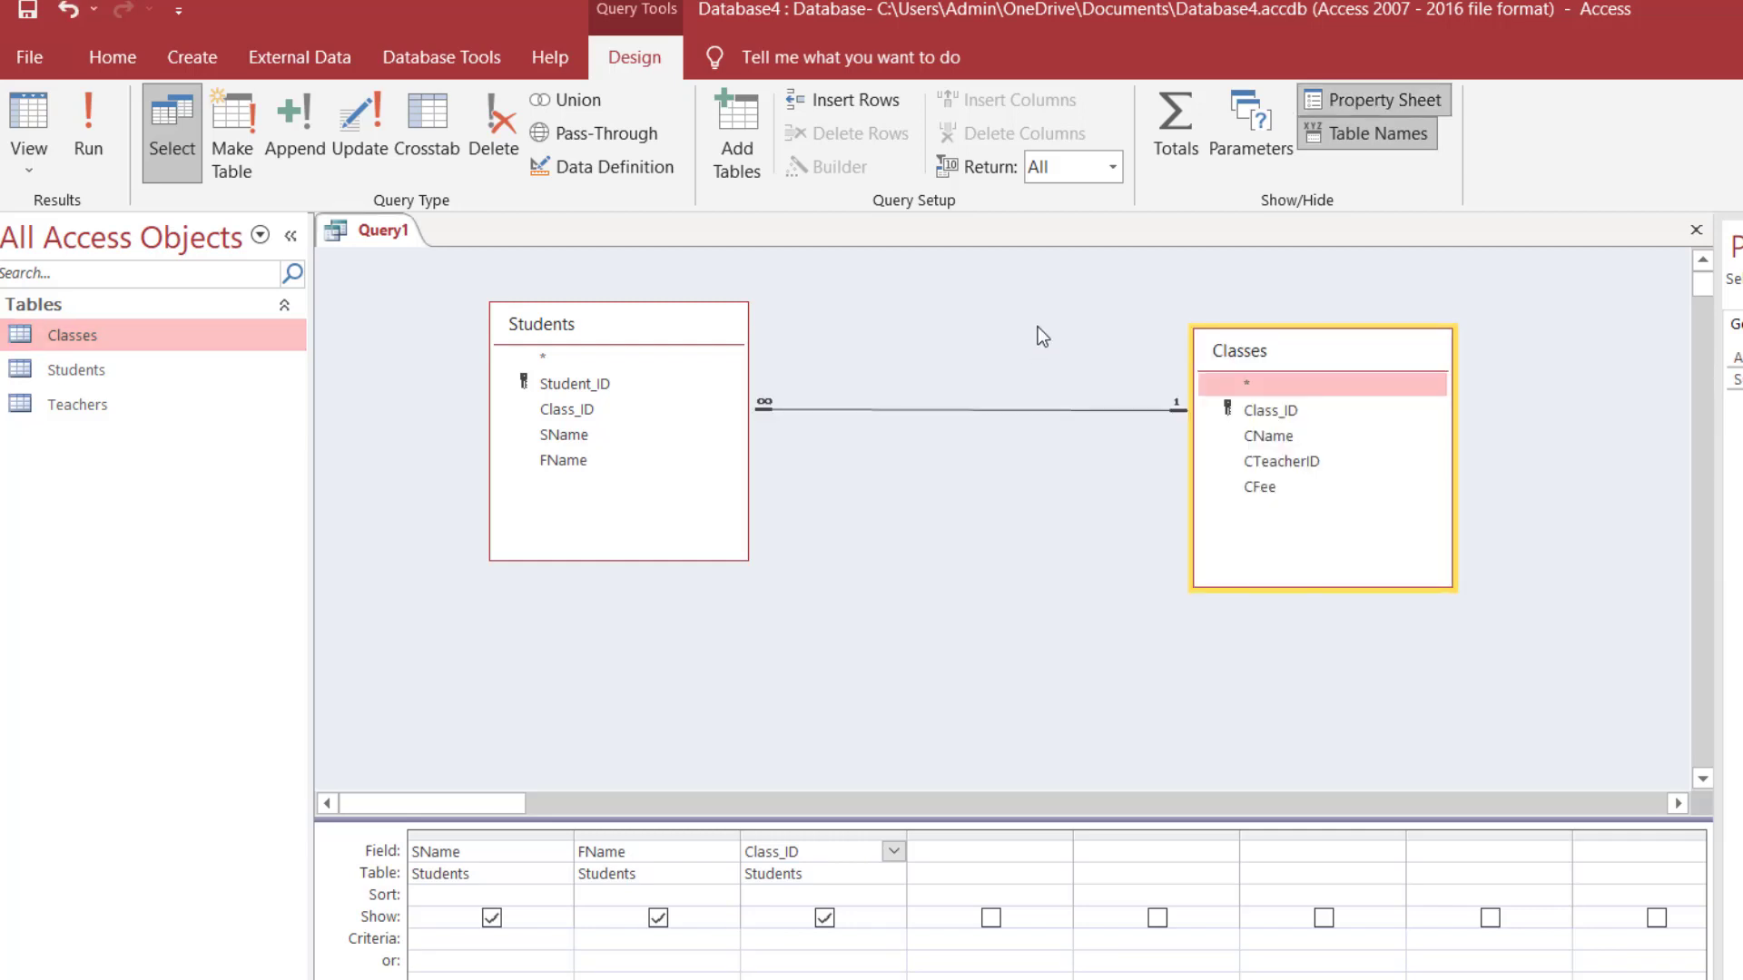
left_click_drag(1357, 345, 1051, 379)
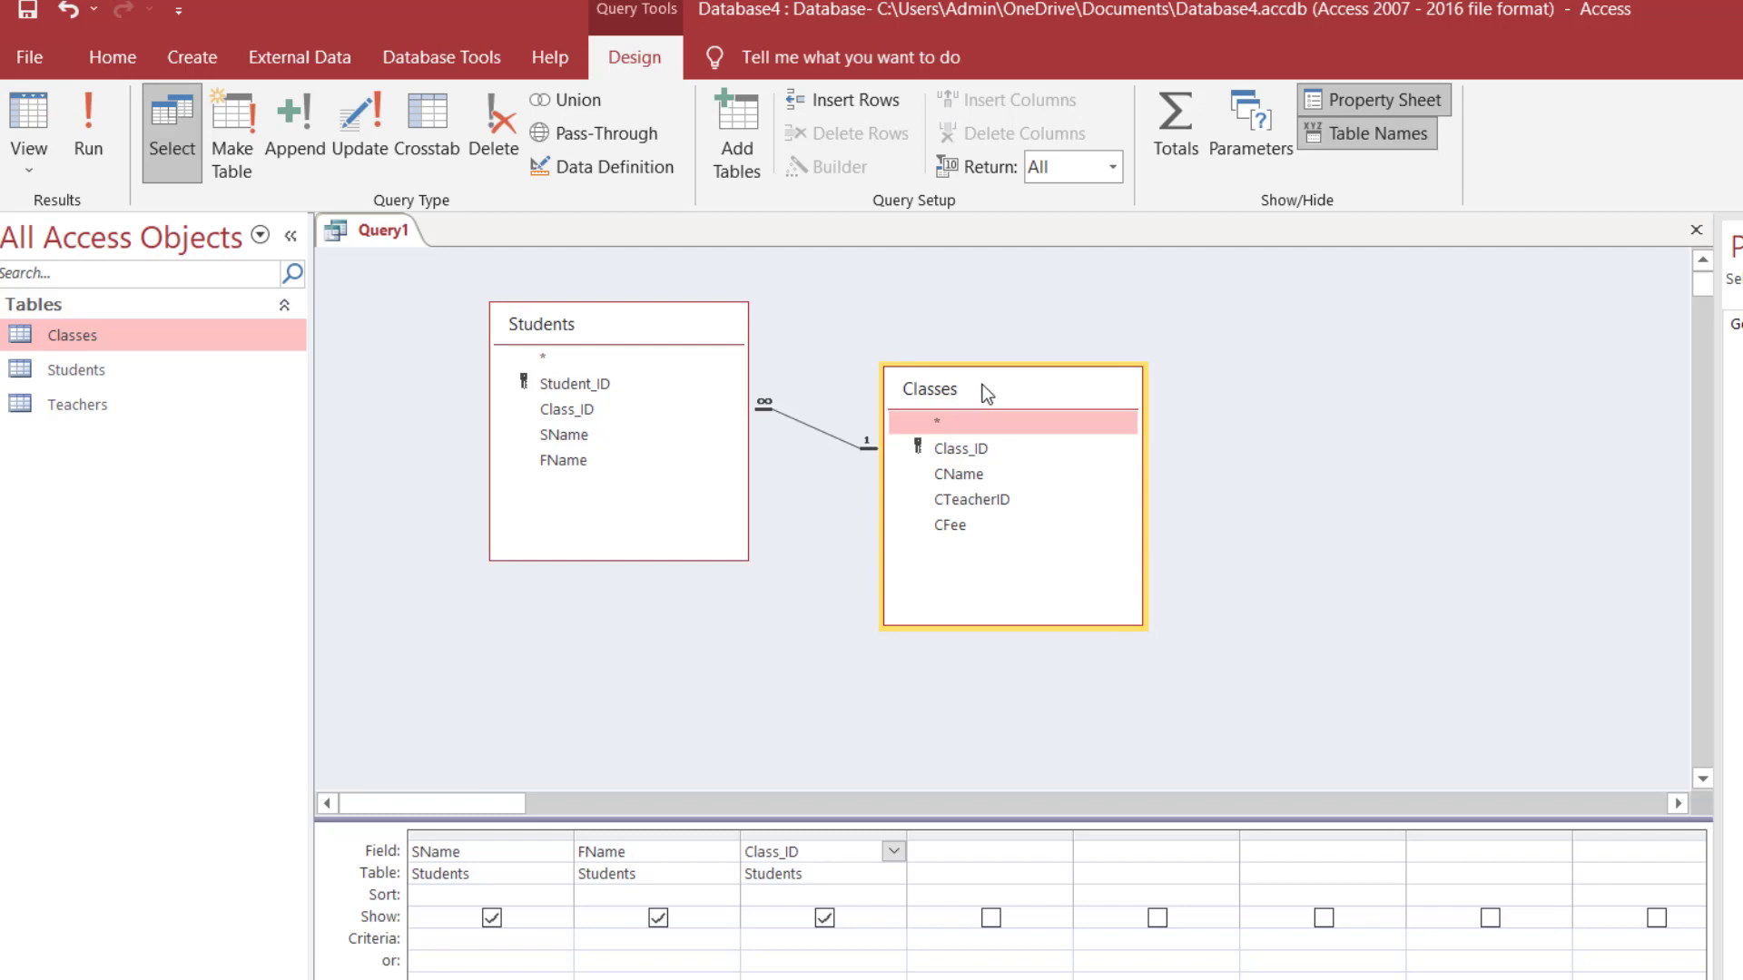
left_click_drag(980, 390, 946, 374)
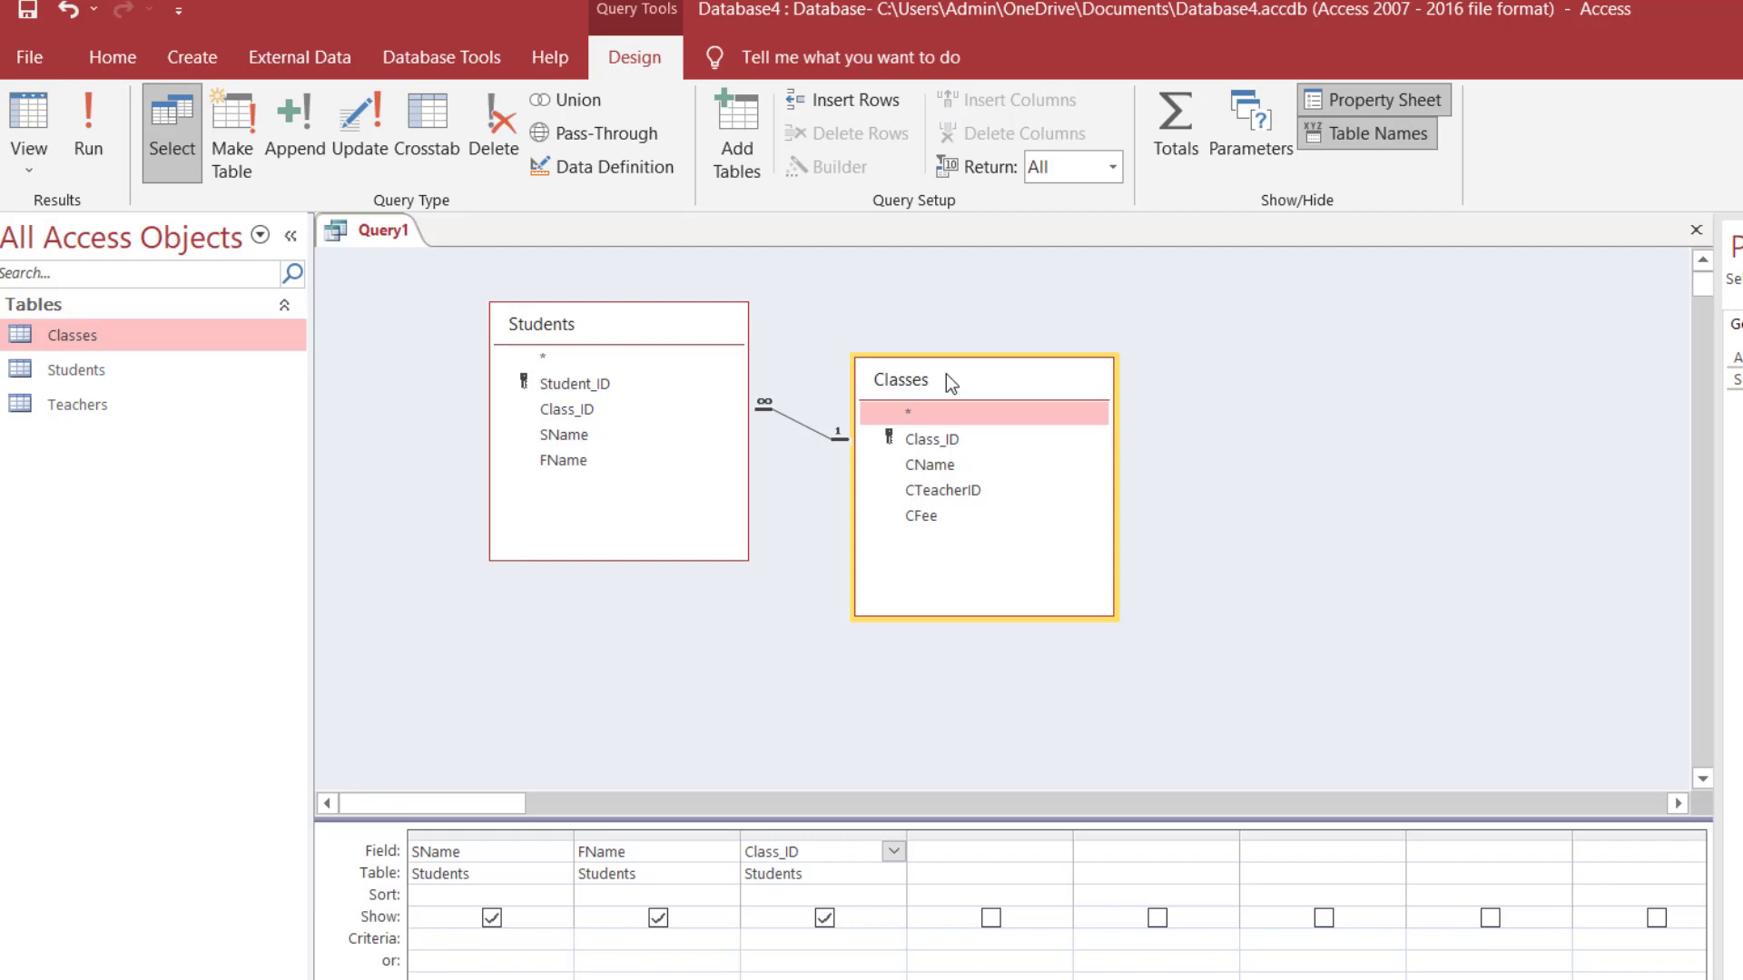
Open the Classes and Students tables and examine the class names in the CName column of Classes.
double_click(86, 334)
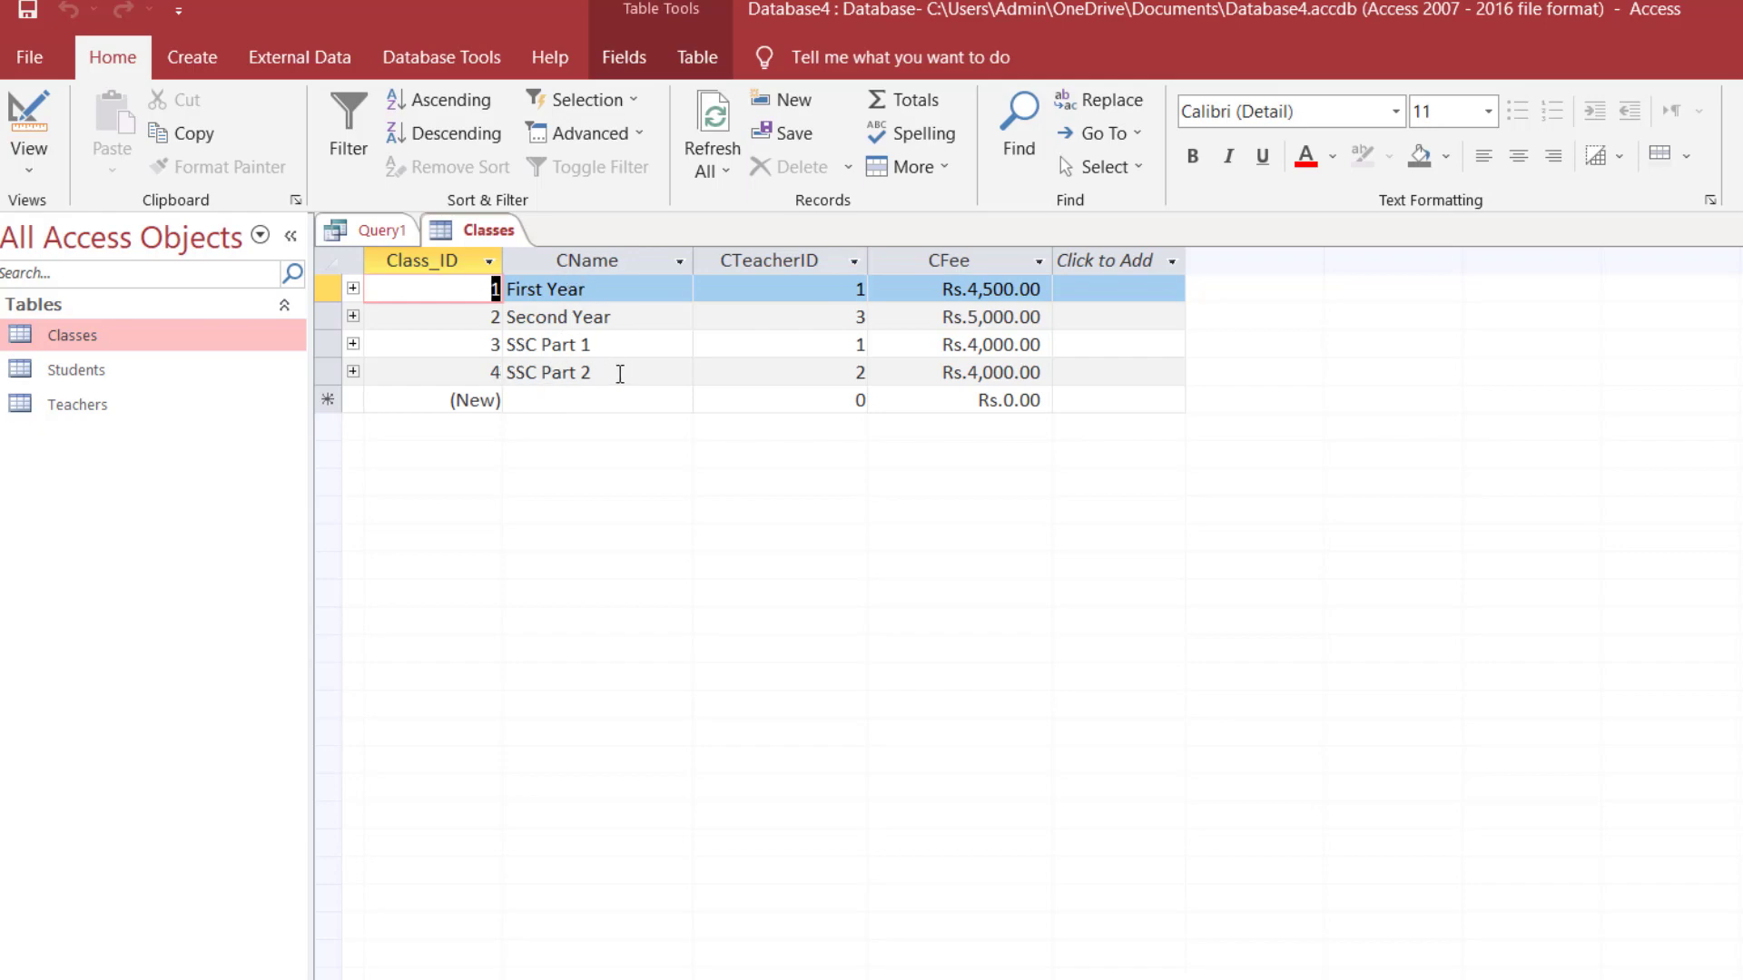
double_click(109, 372)
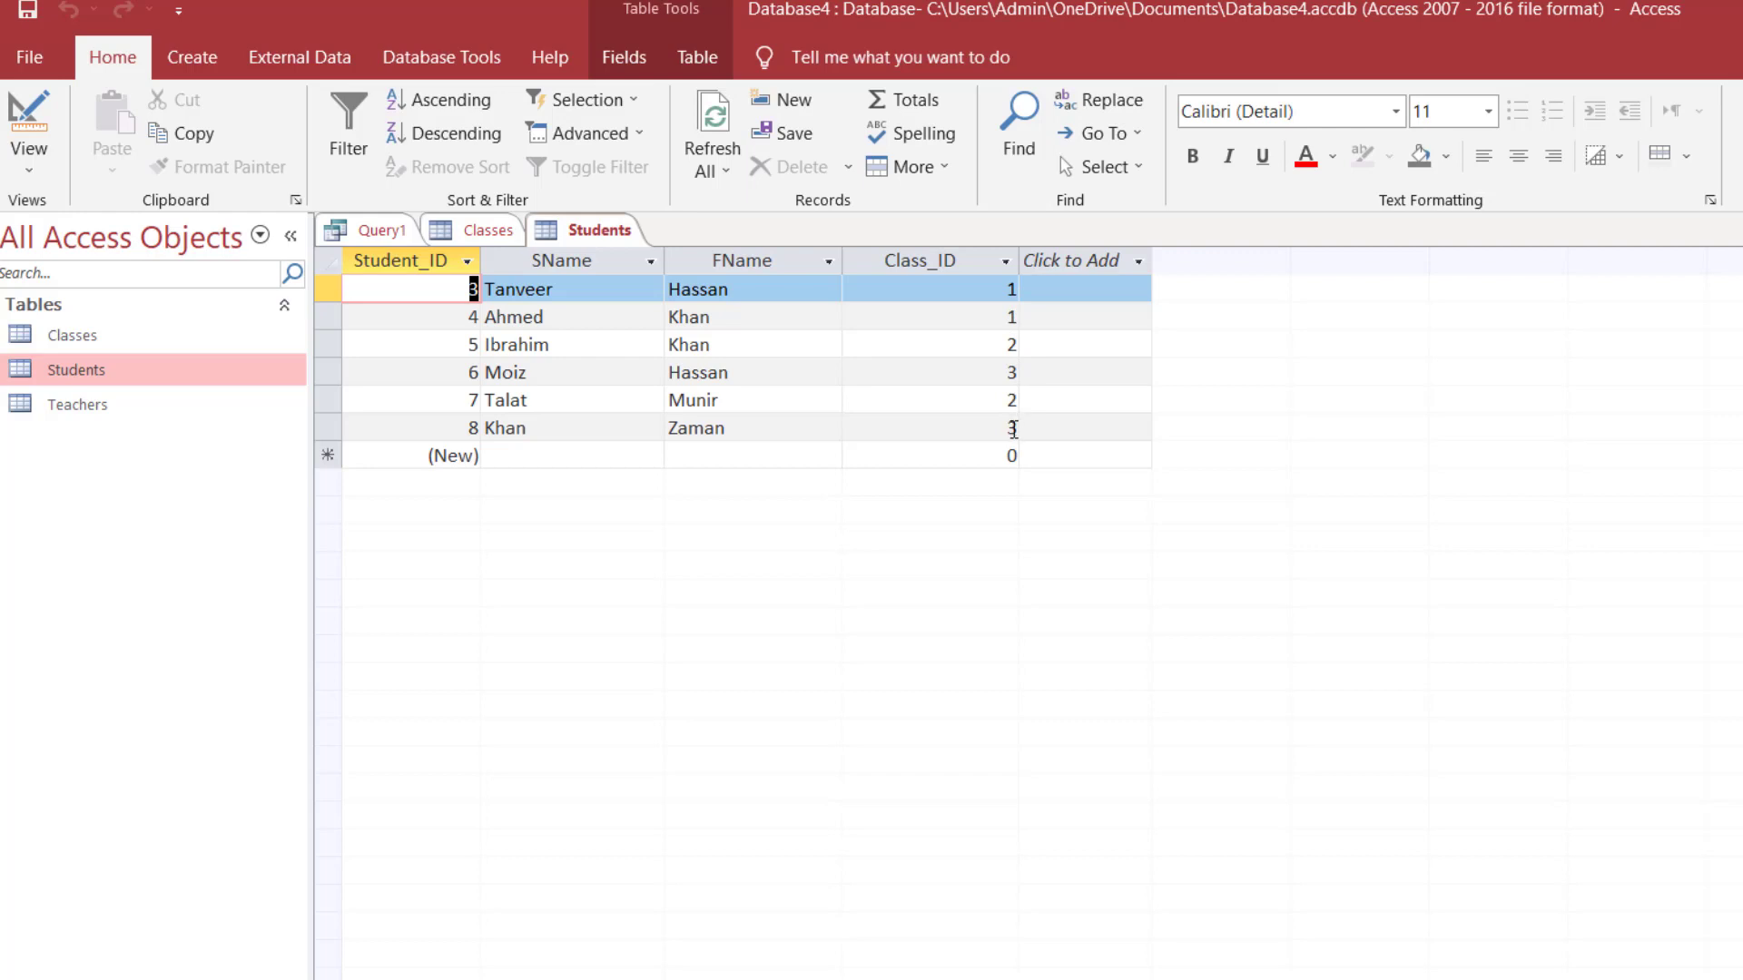
left_click(486, 234)
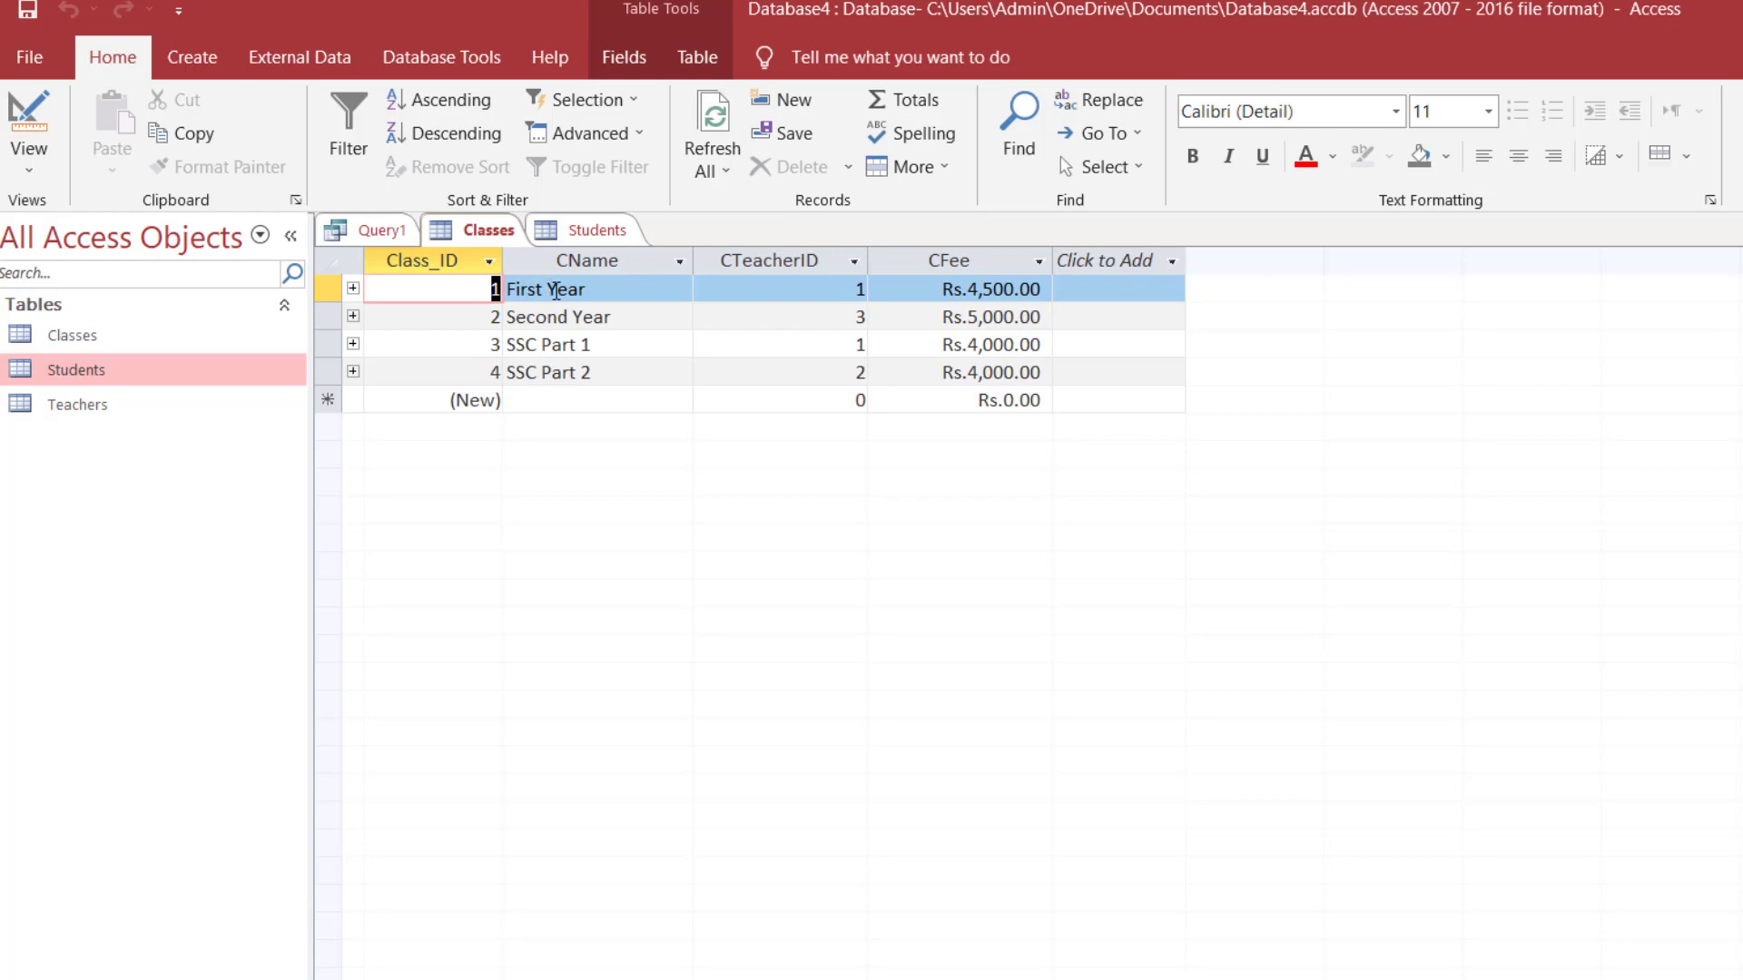
left_click_drag(592, 291, 501, 288)
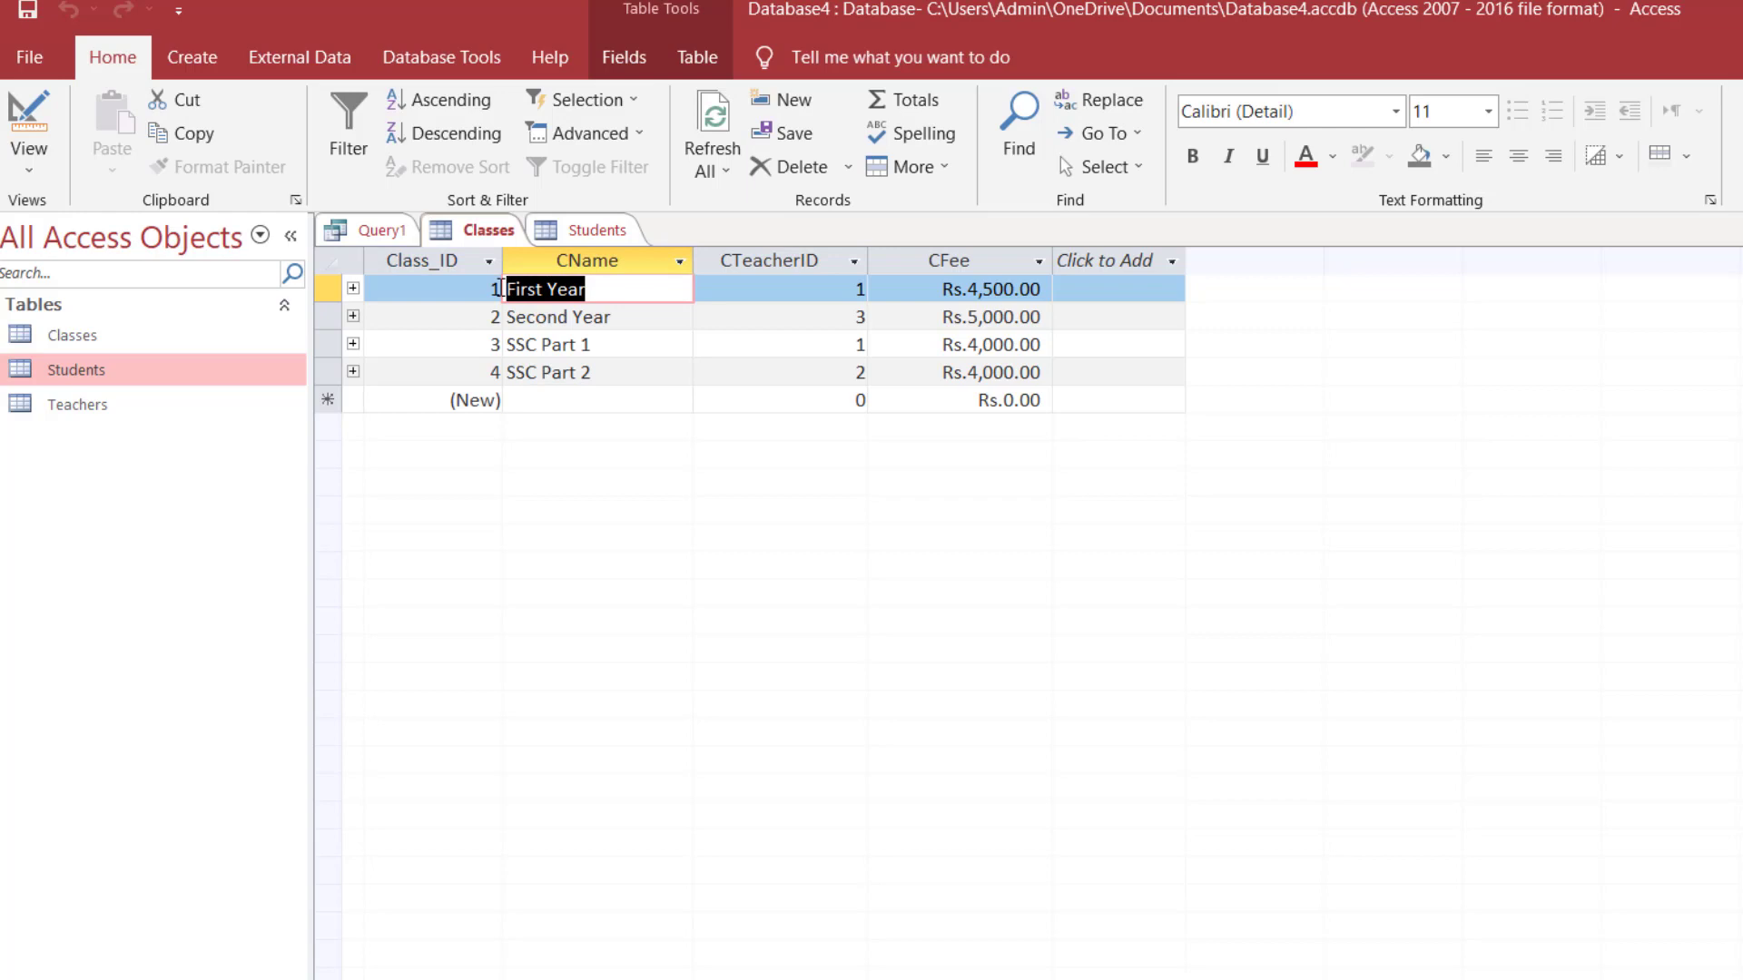
left_click_drag(623, 321, 506, 324)
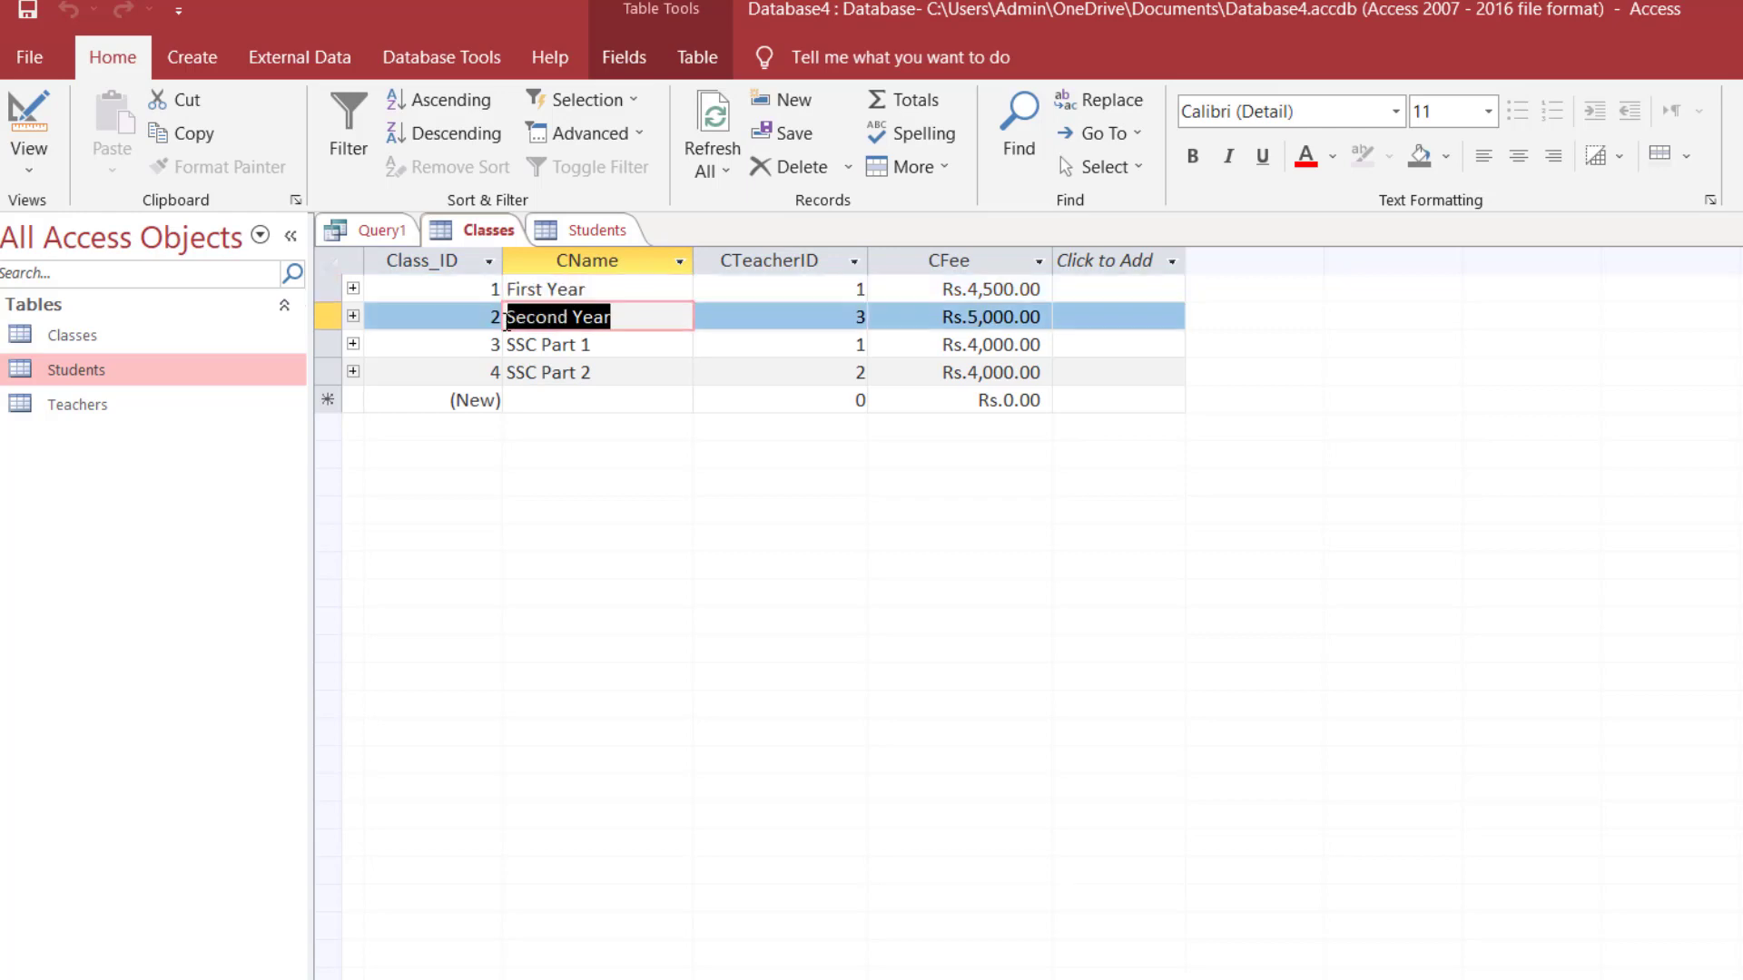
left_click_drag(613, 347, 490, 355)
left_click_drag(599, 372, 497, 374)
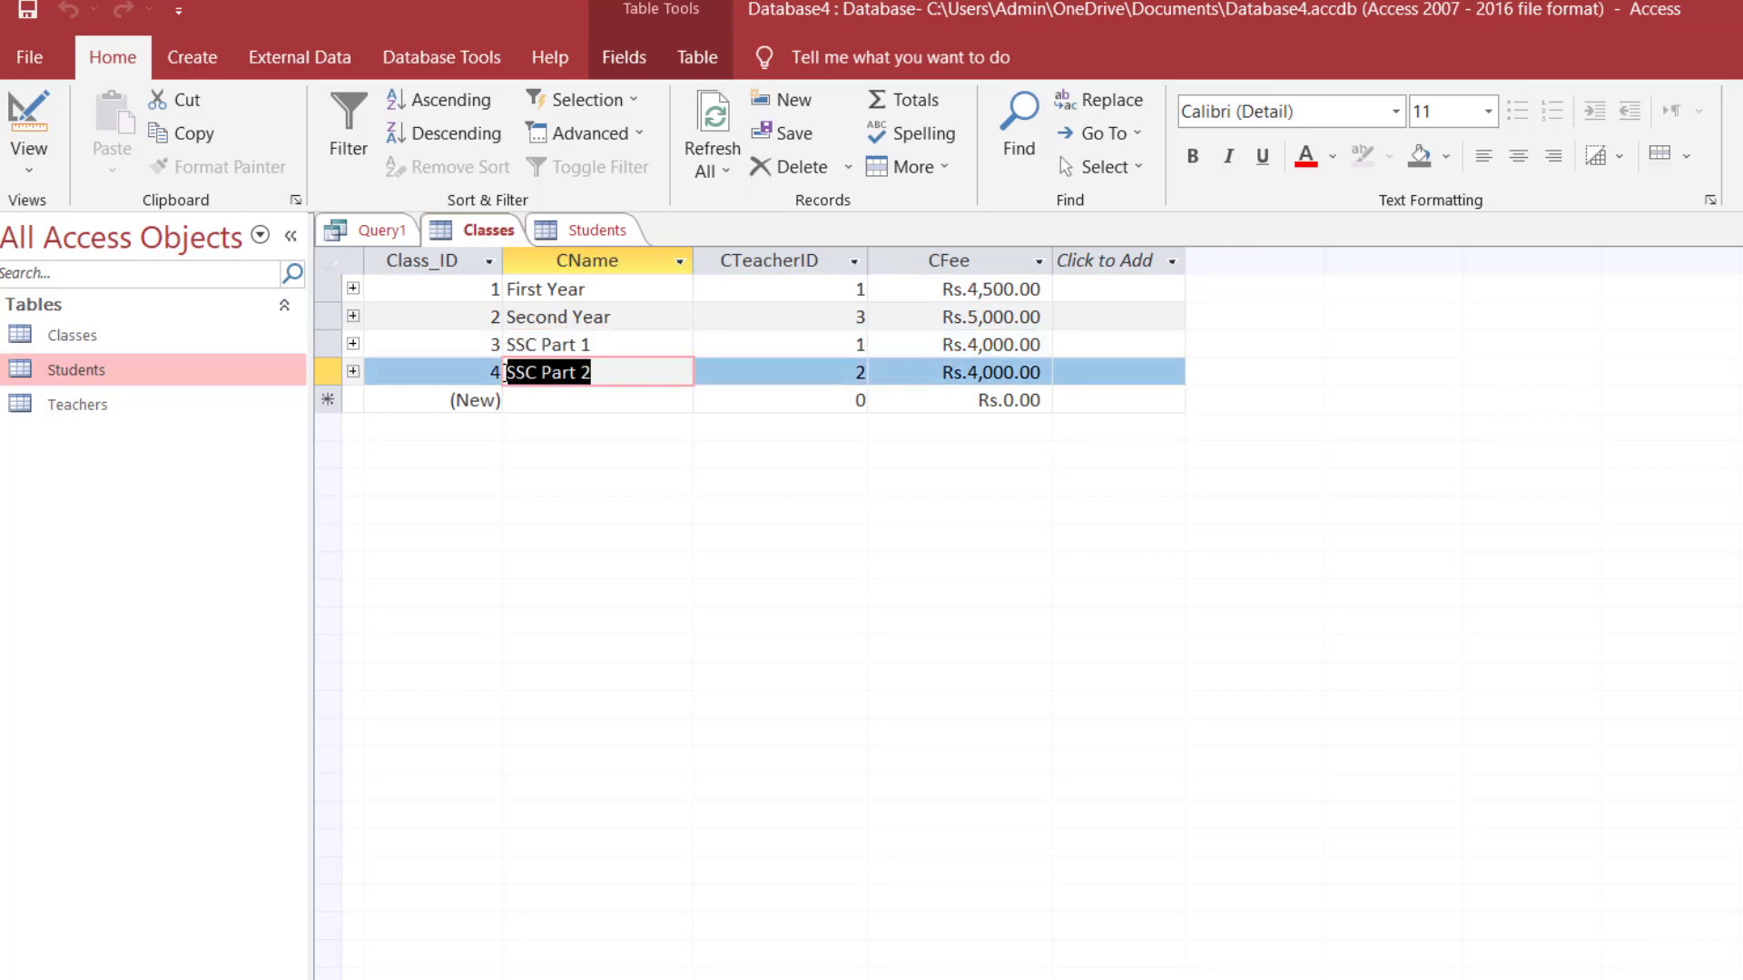
left_click_drag(591, 293, 507, 289)
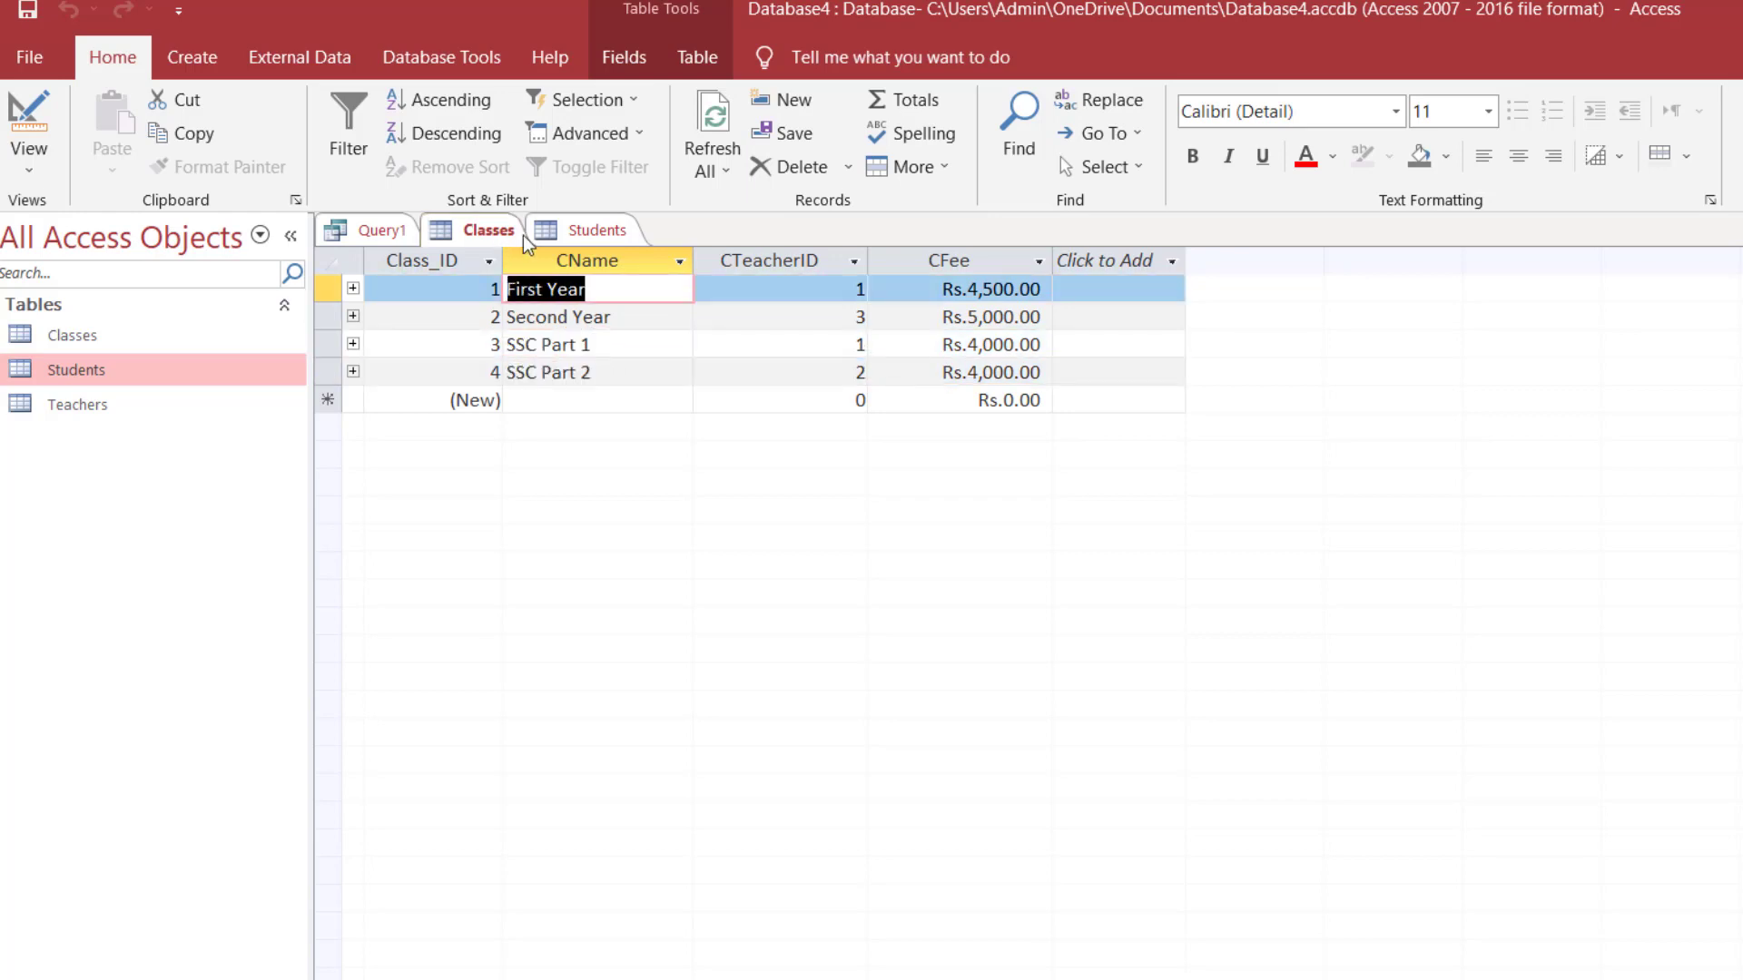
Compare the Class_ID values in the Students table with the matching class records in the Classes table.
left_click(599, 233)
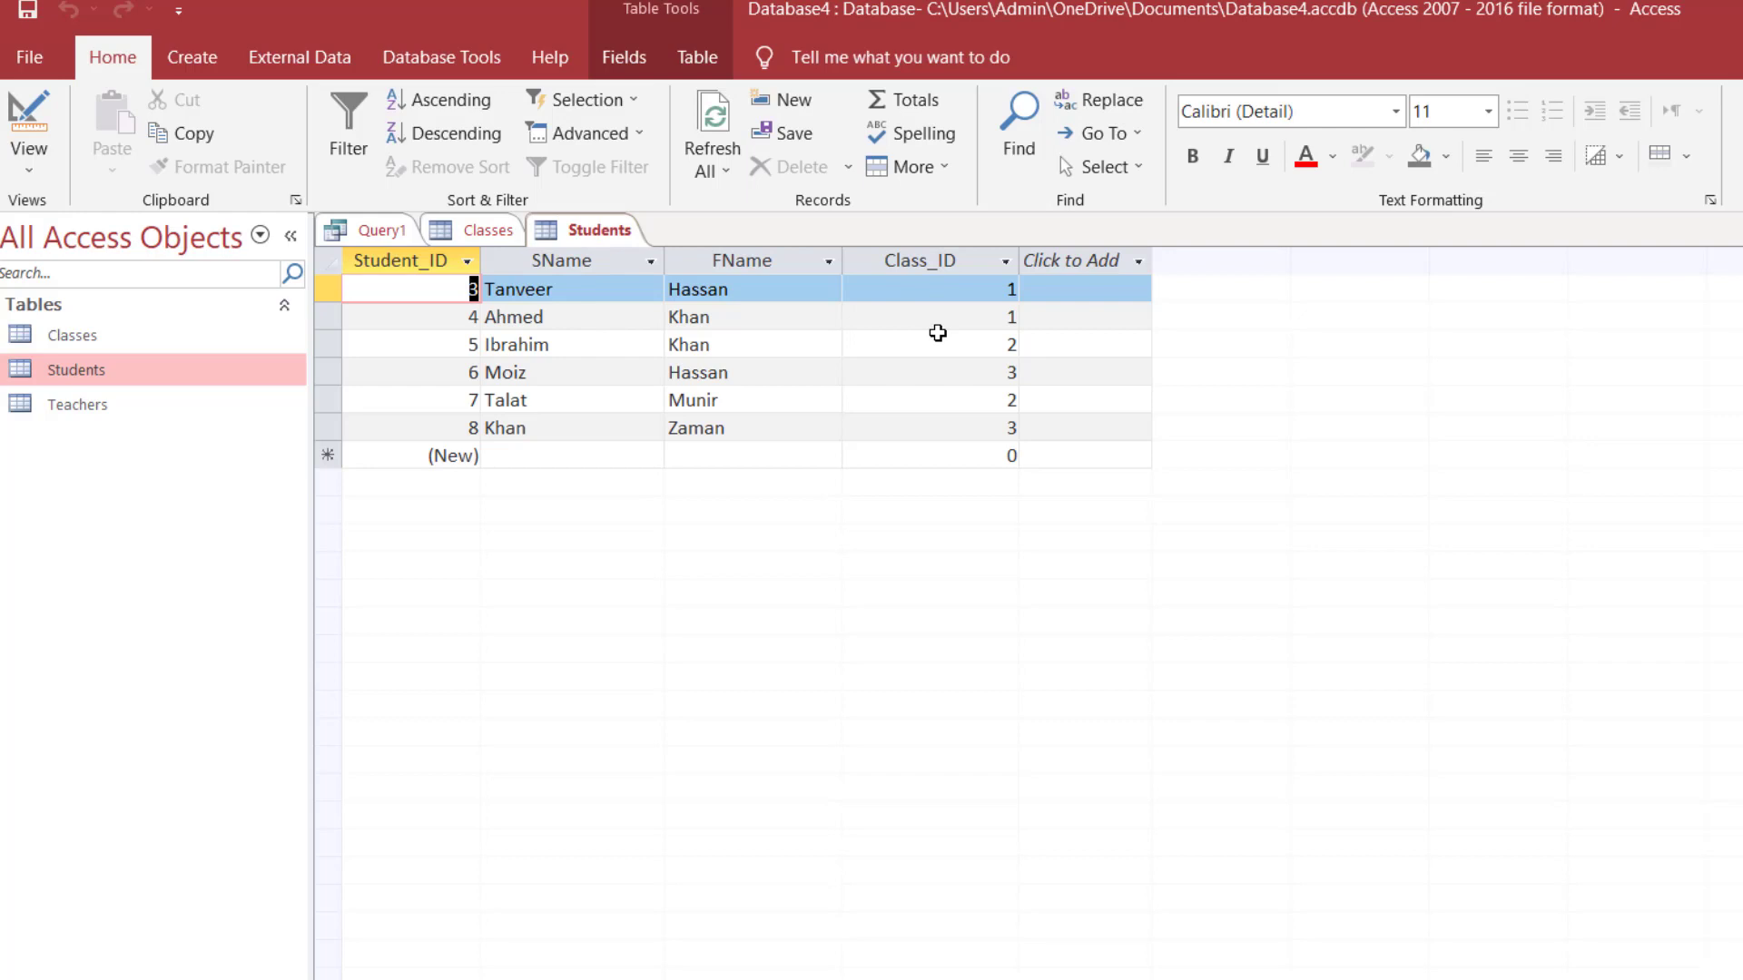
left_click(491, 231)
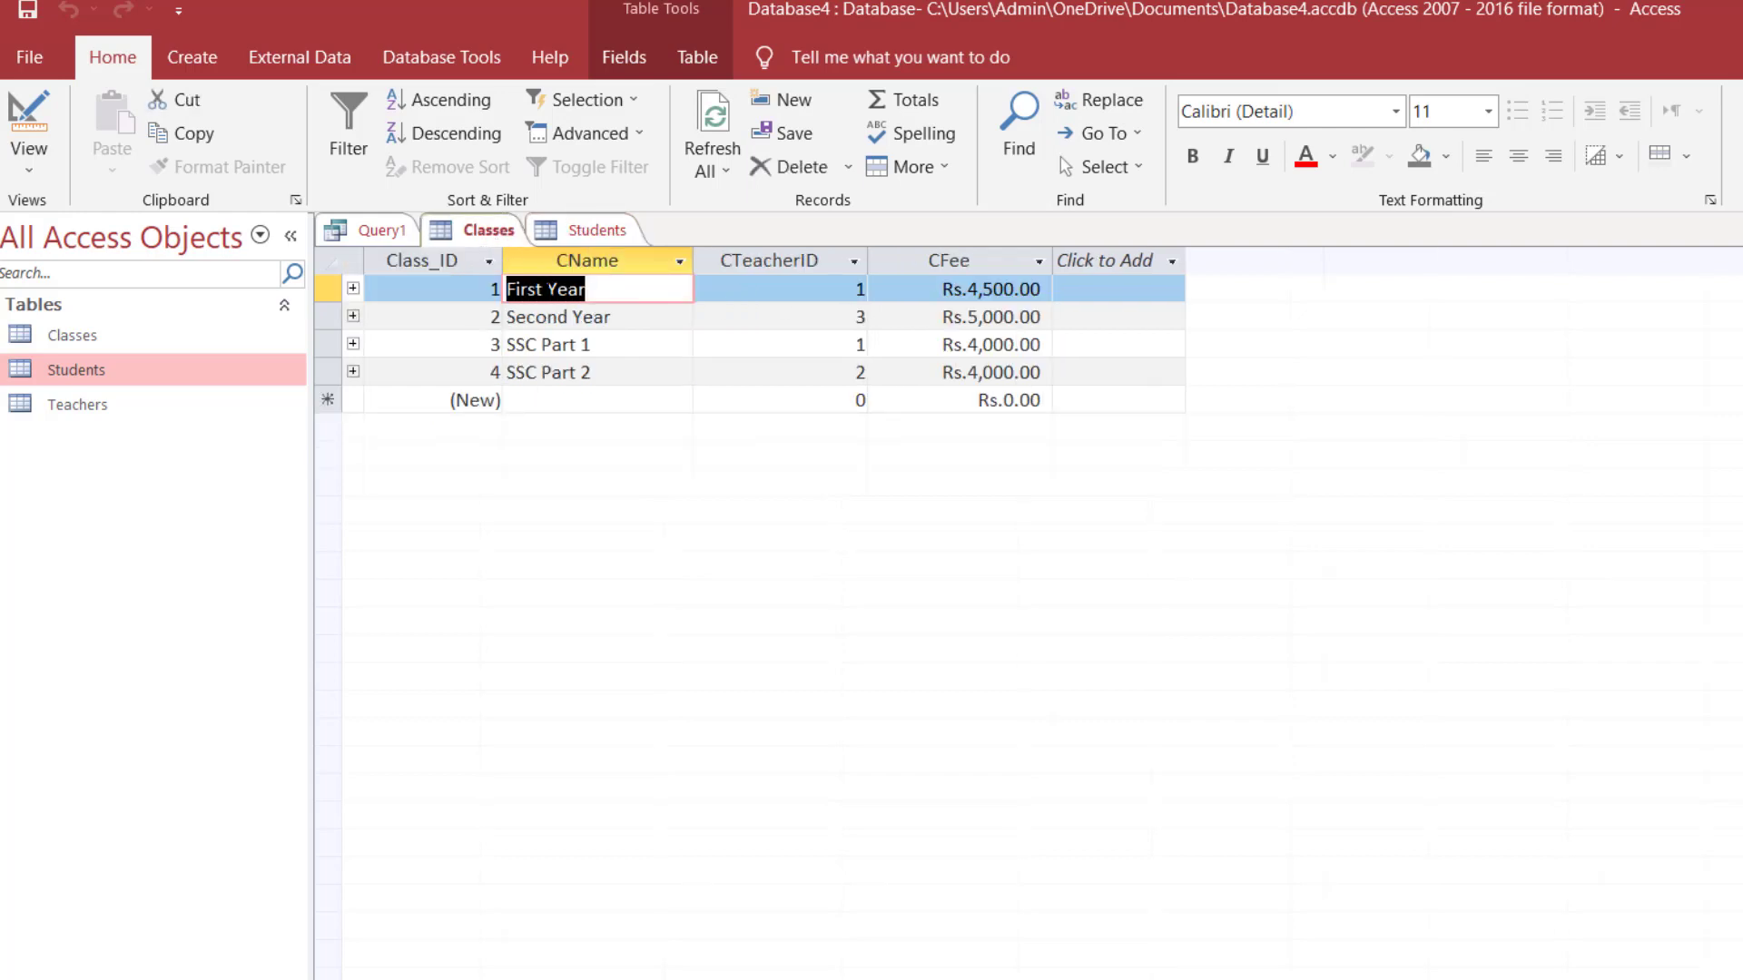
left_click(602, 234)
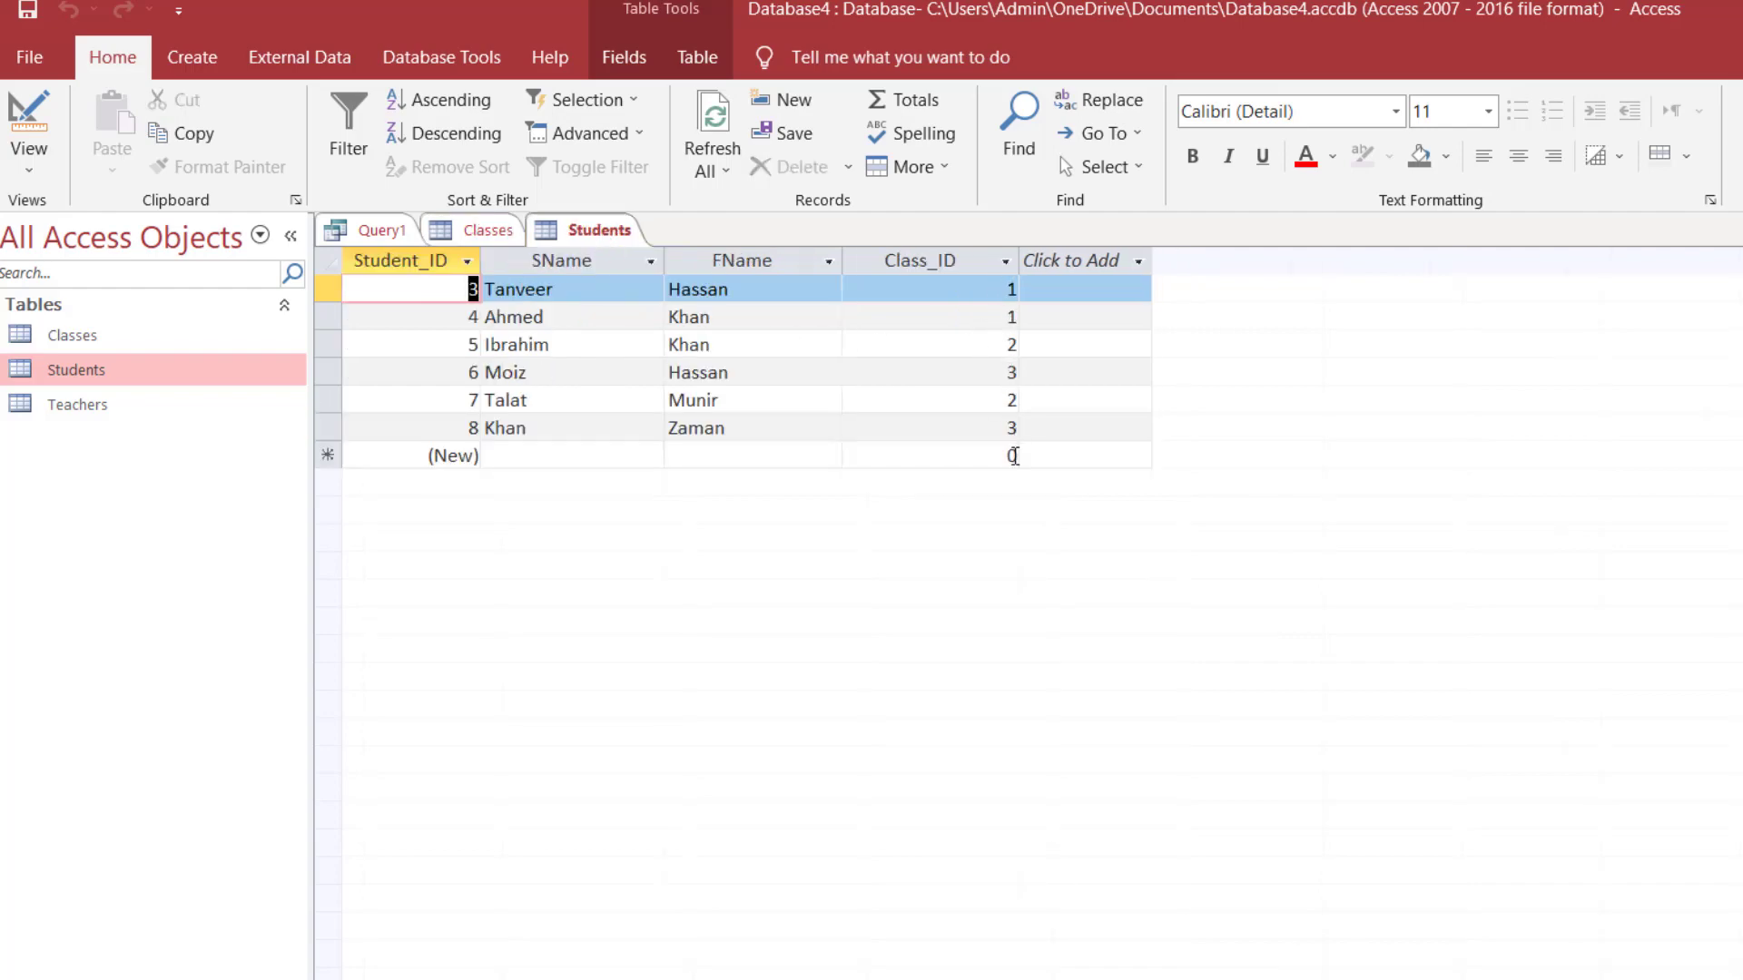
left_click(1008, 282)
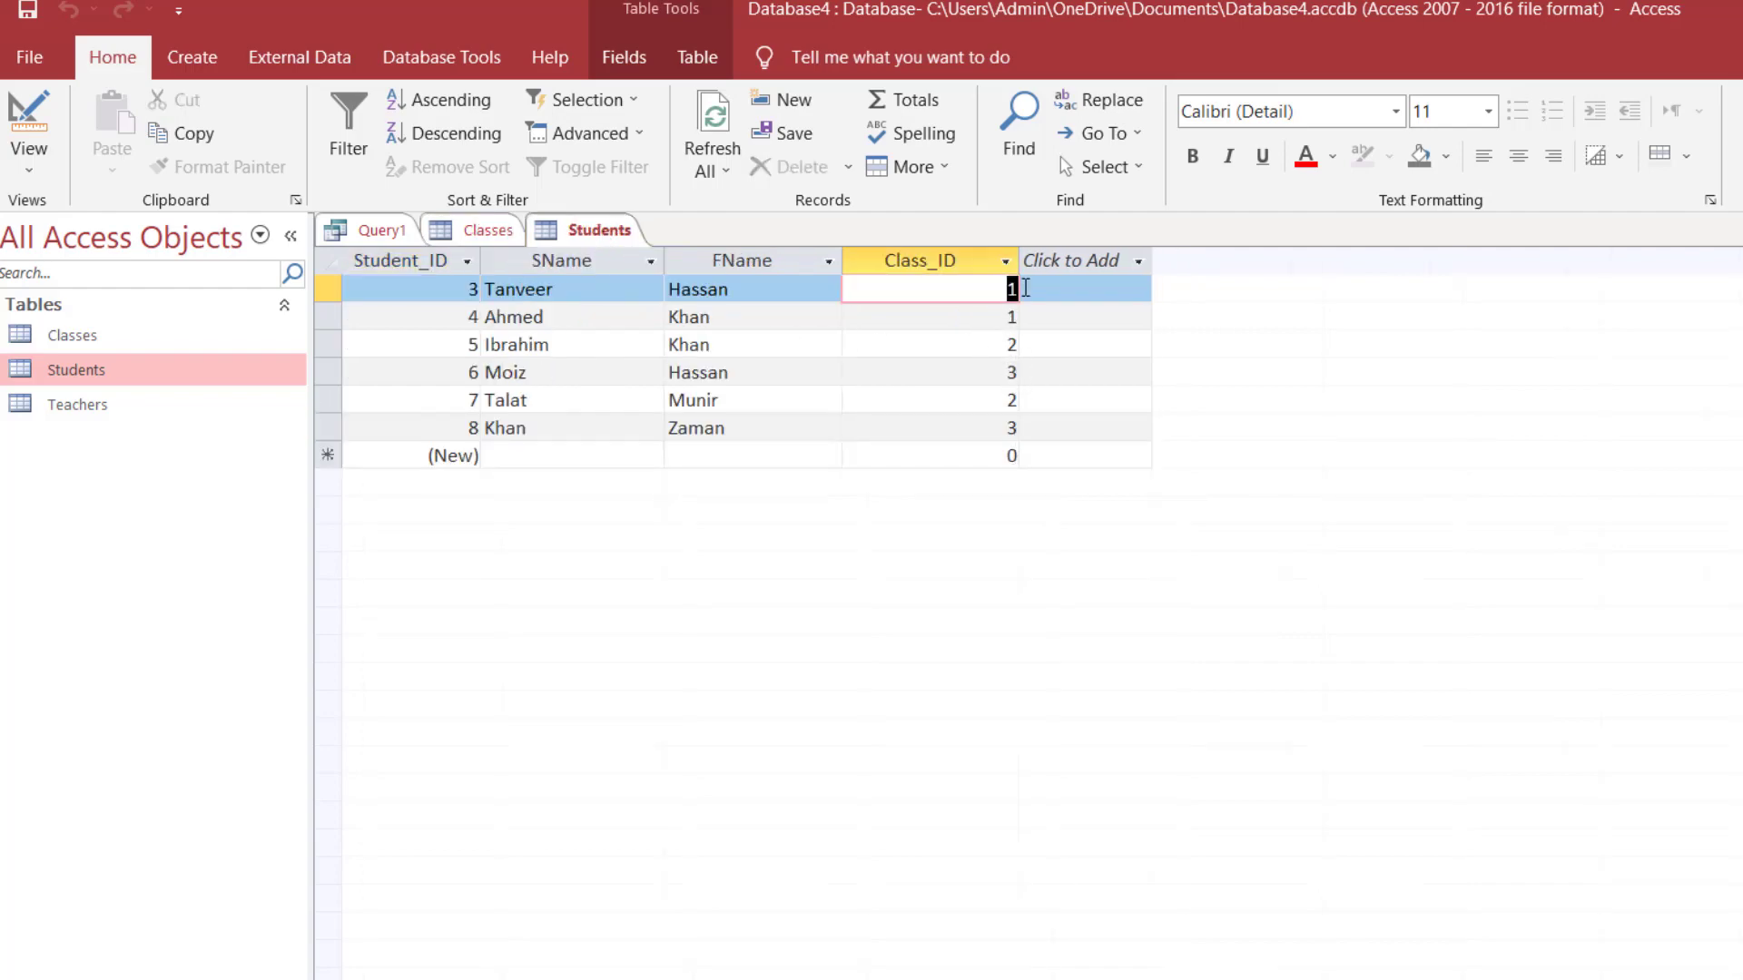
left_click(1015, 318)
left_click(1015, 319)
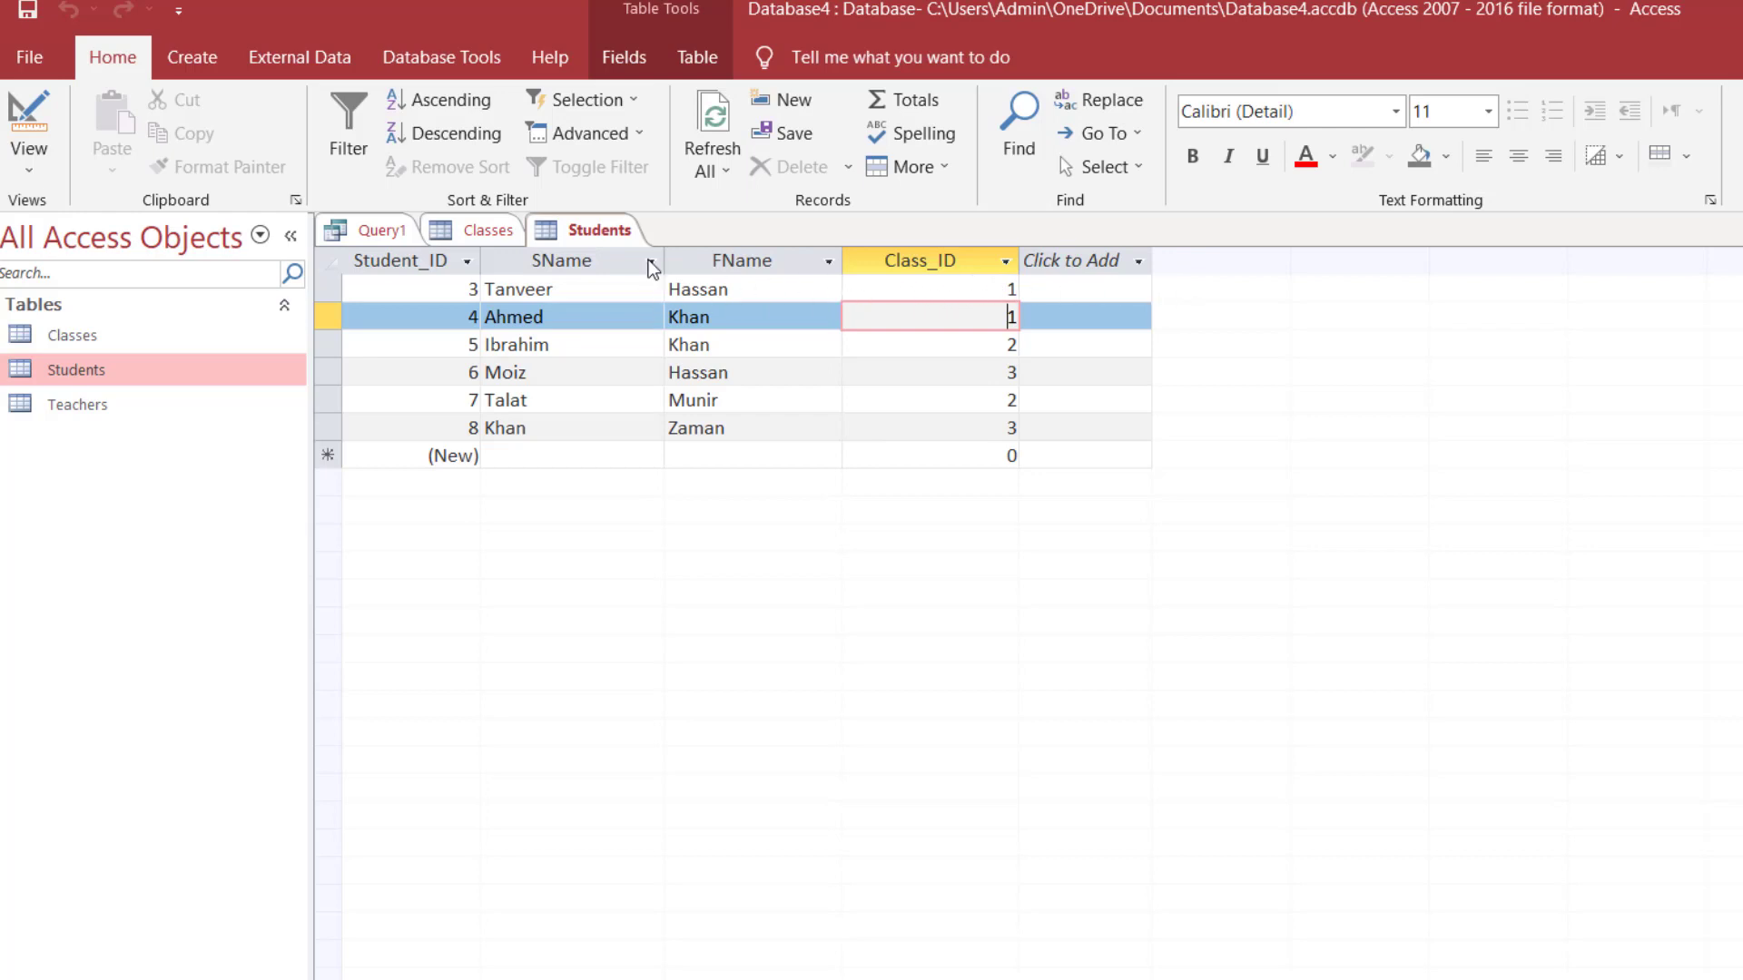
left_click(472, 232)
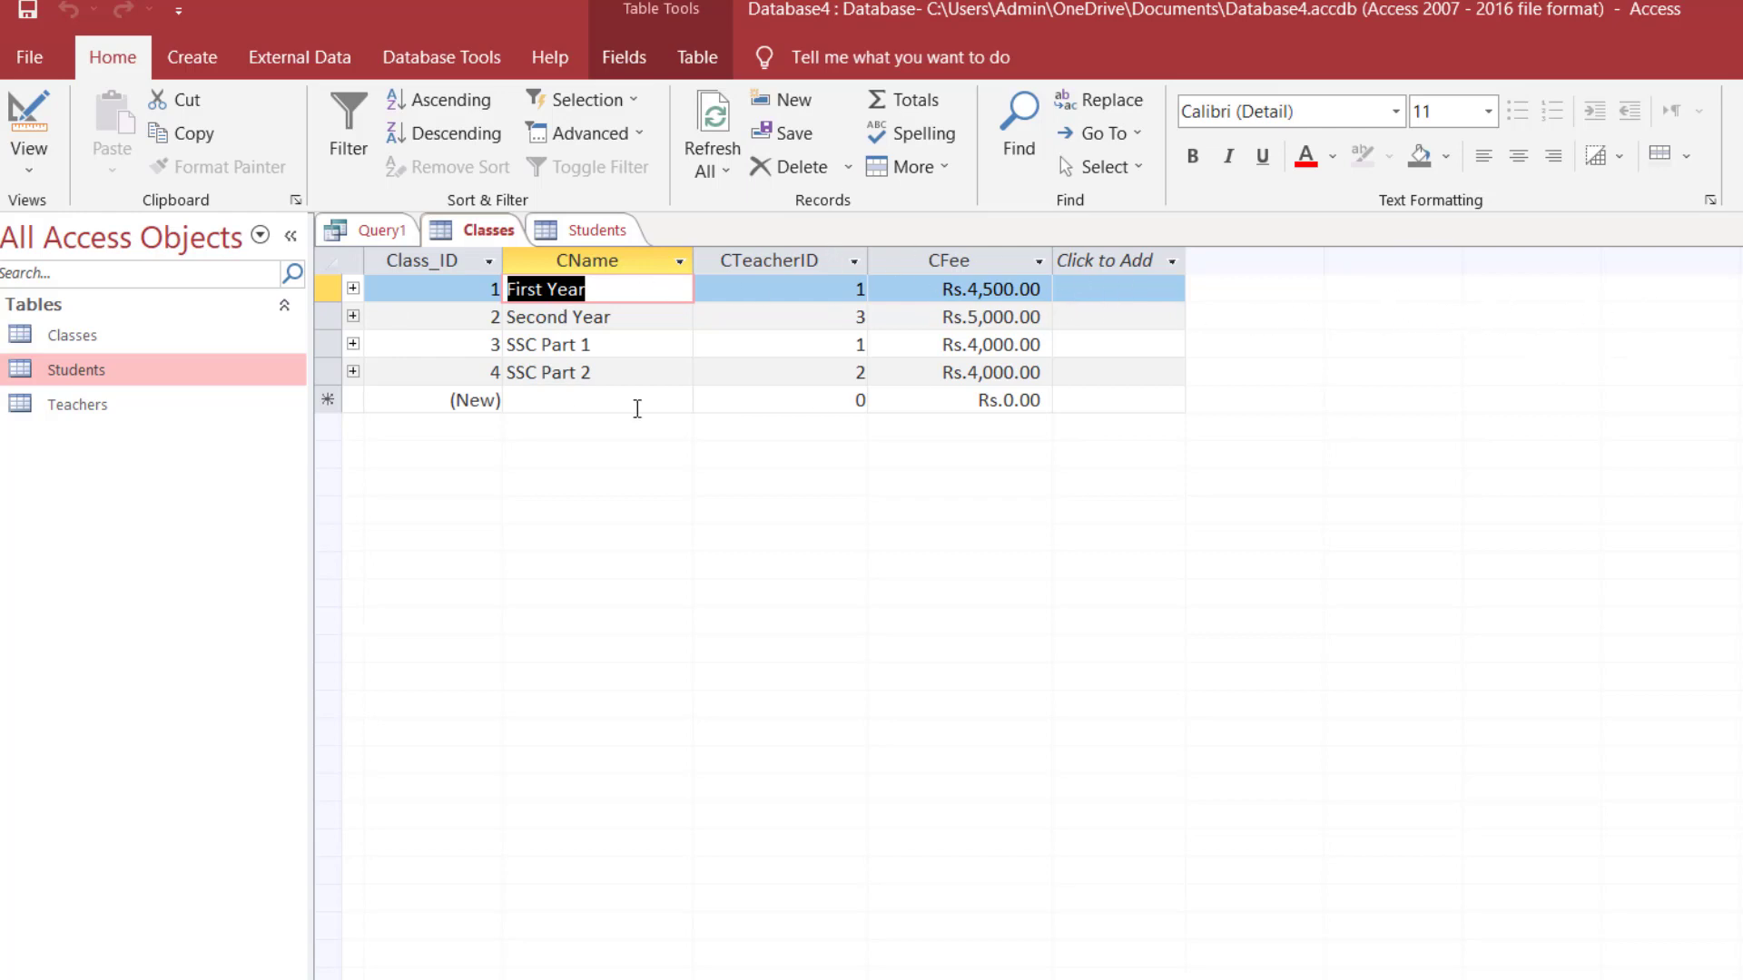
left_click(590, 232)
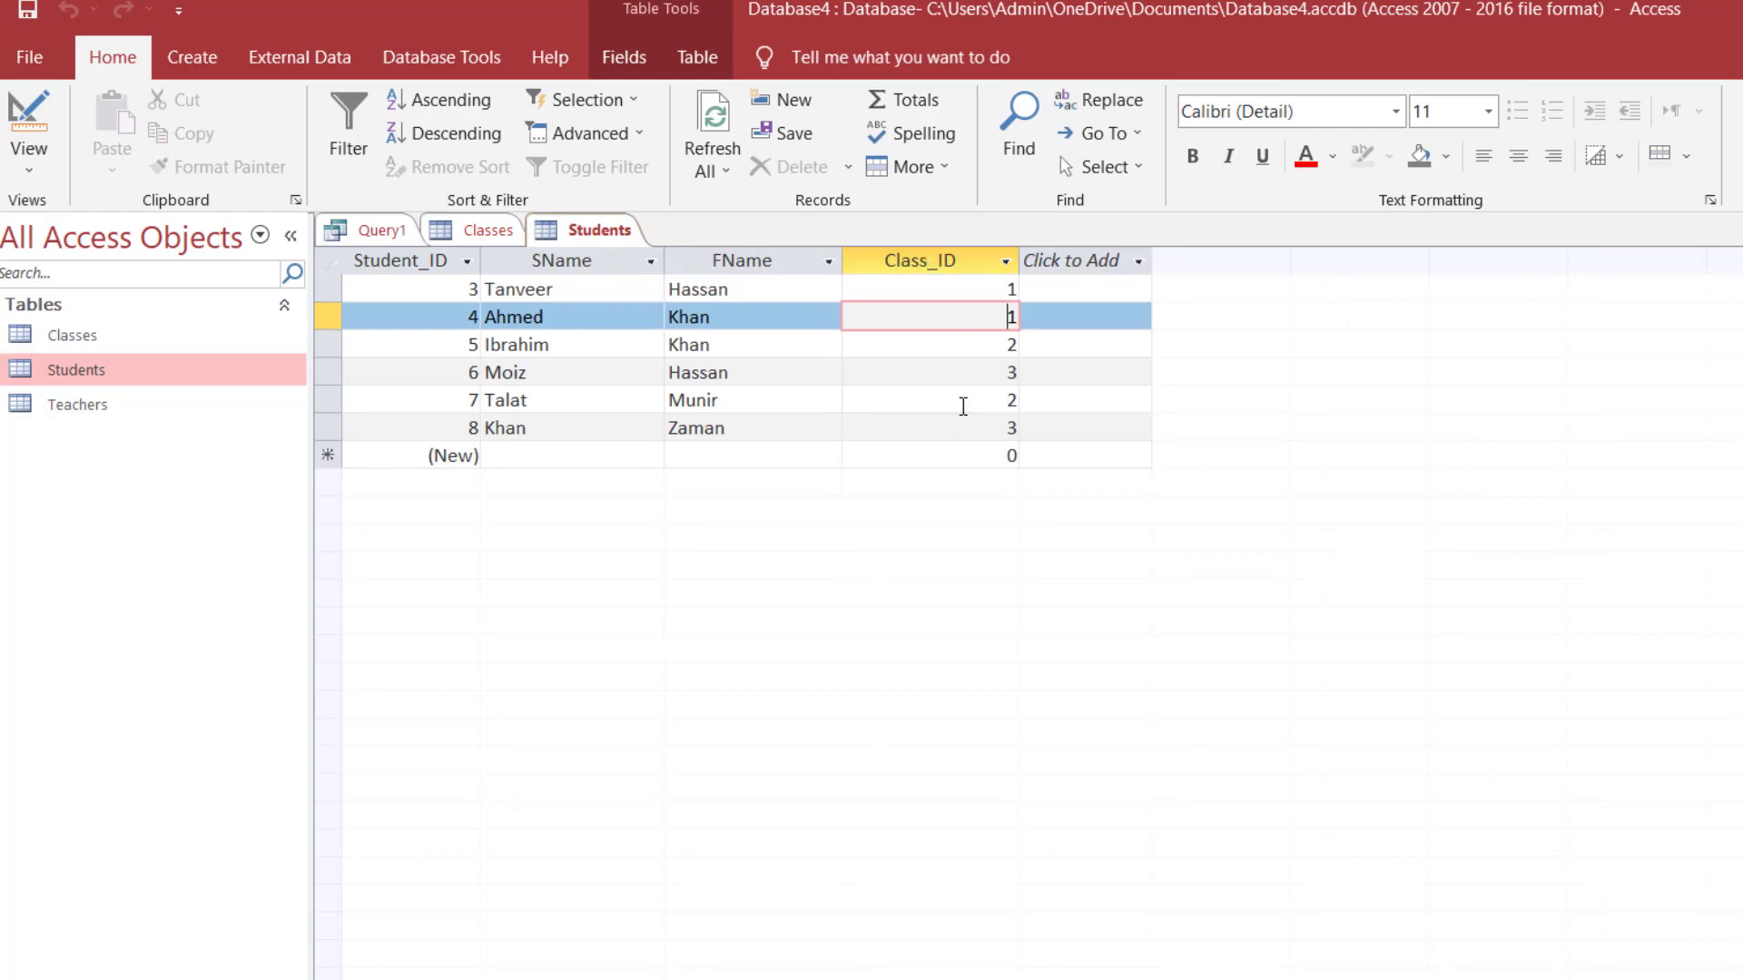
Return to the Query1 design and add the CName field from Classes as the fourth column of the query.
left_click(370, 238)
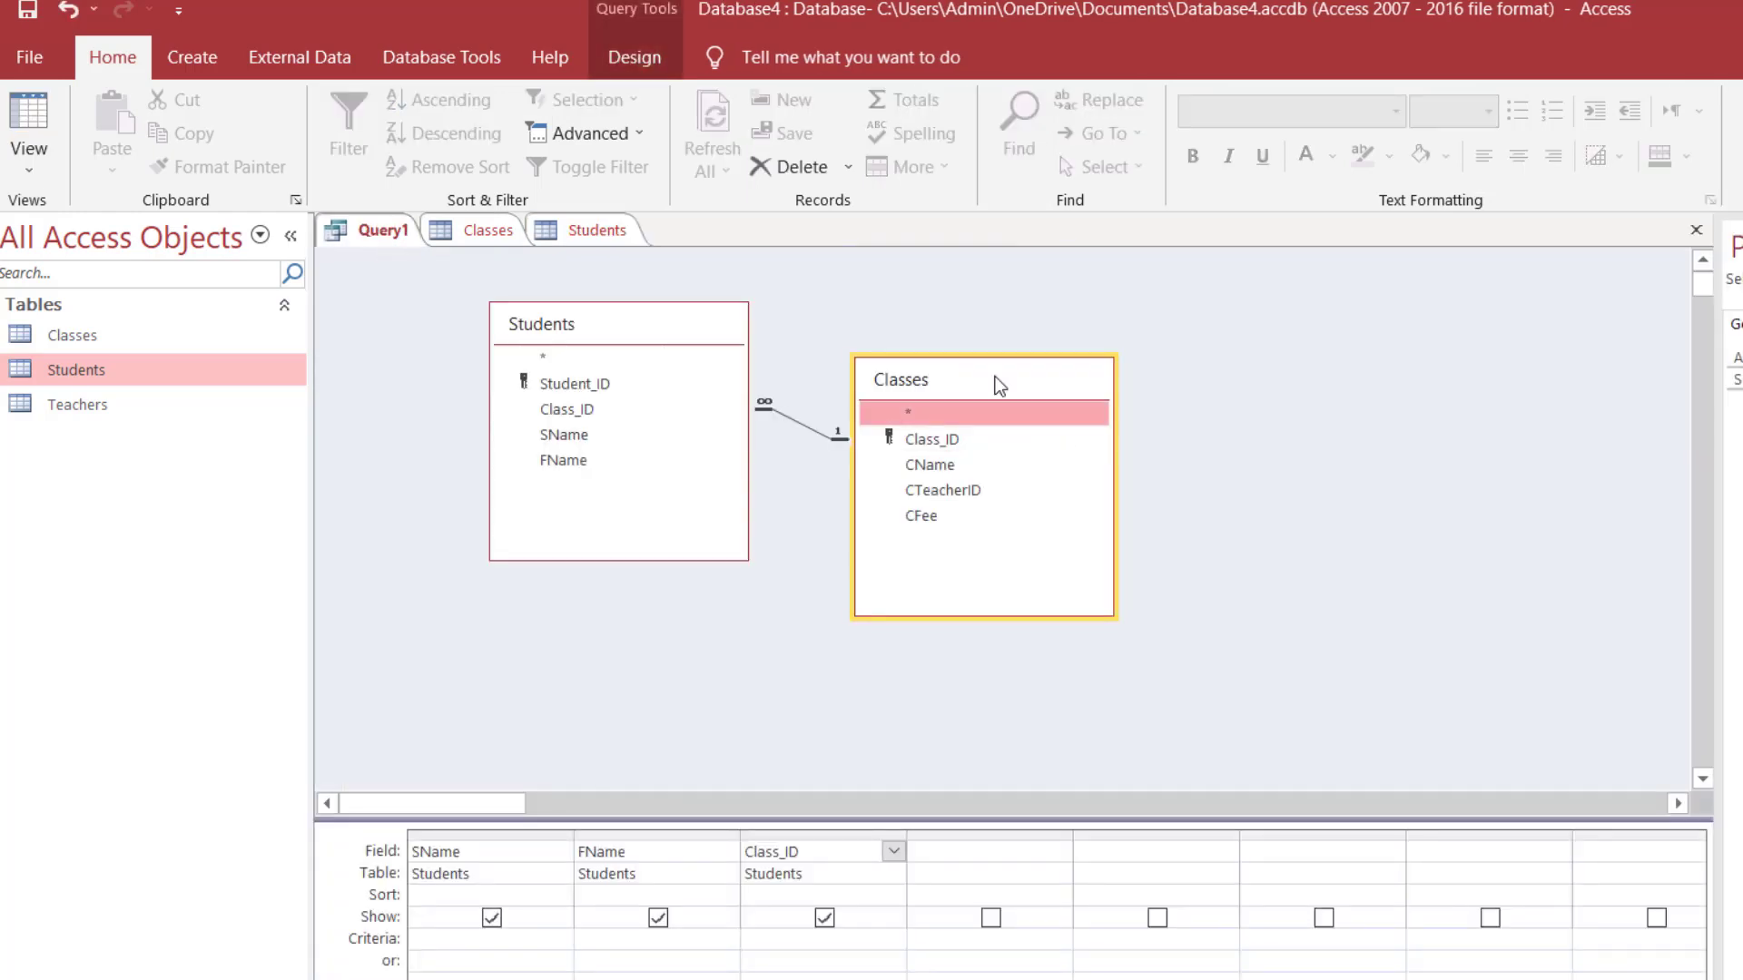
mouse_move(1006, 361)
left_mouse_down()
mouse_move(1005, 344)
mouse_move(983, 388)
left_mouse_up()
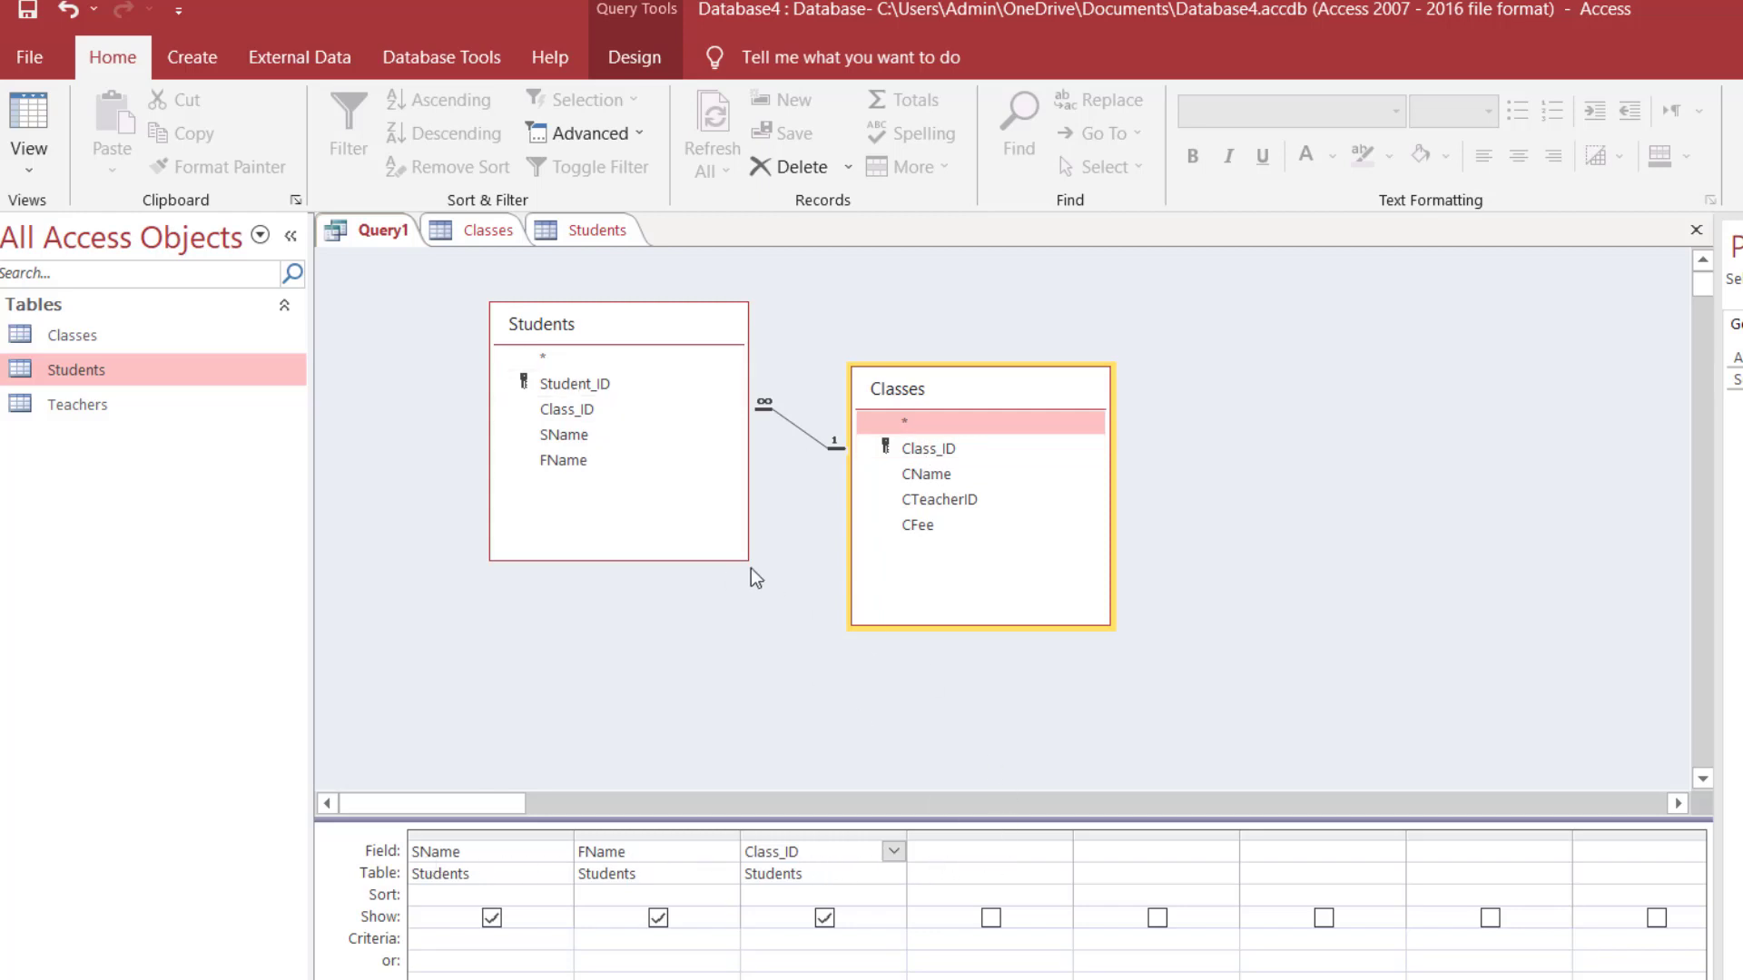
left_click(926, 473)
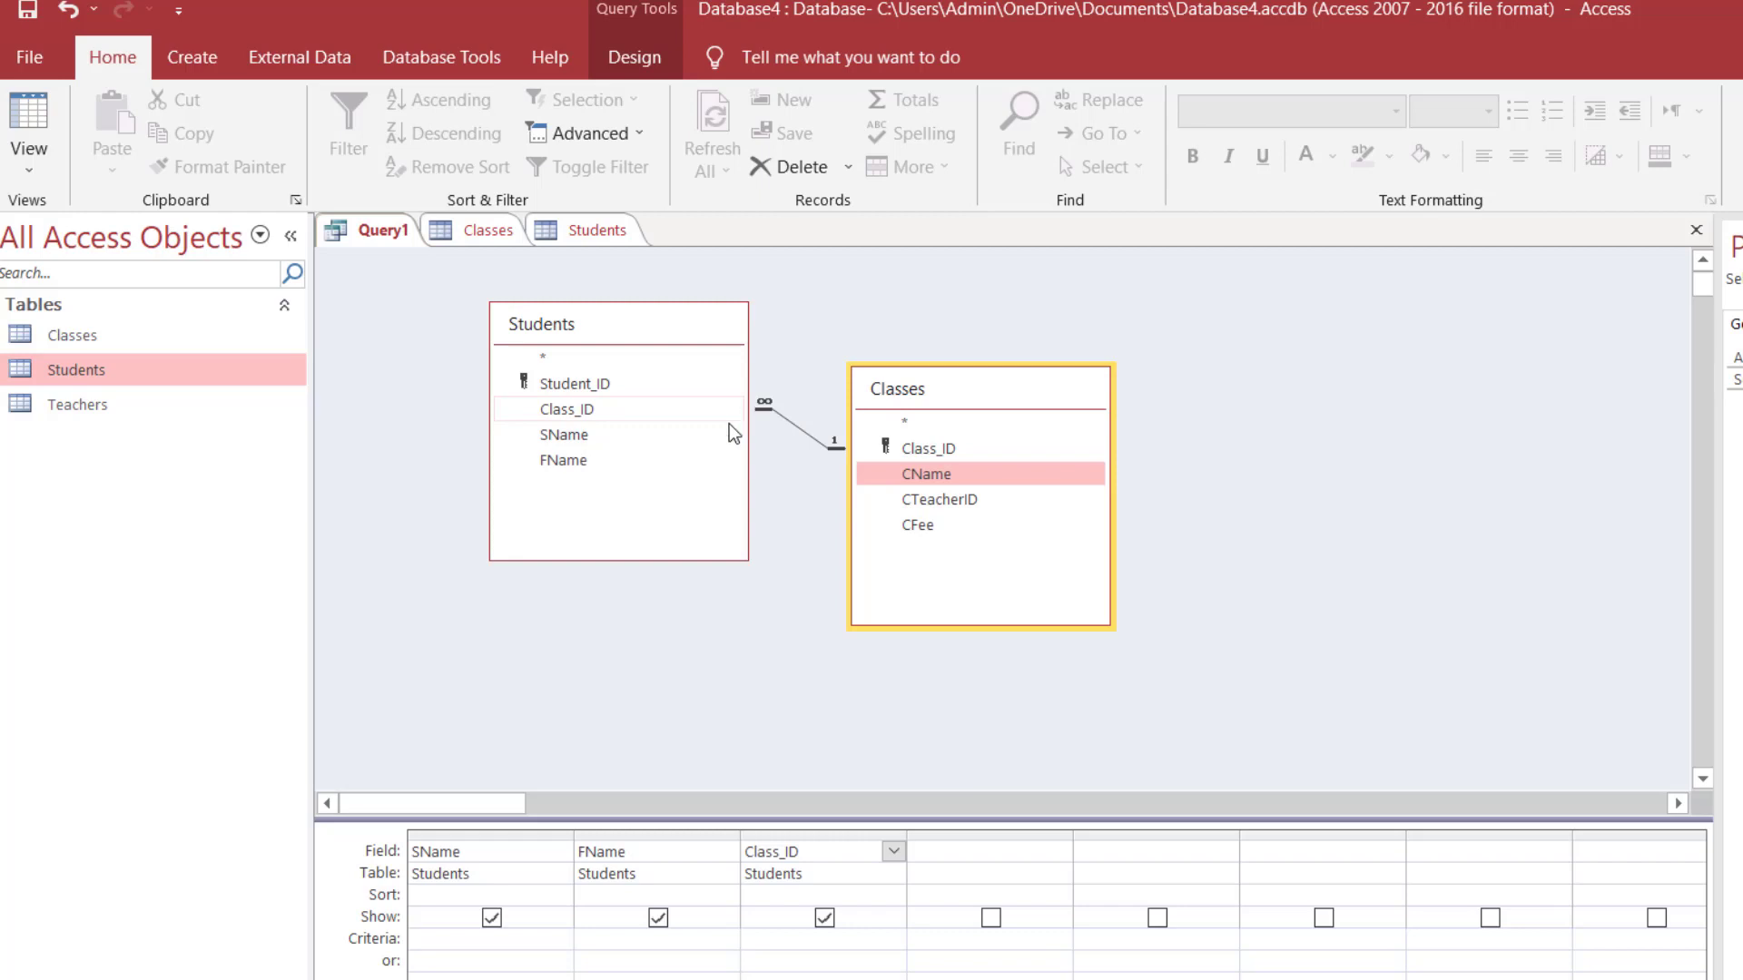
left_click_drag(920, 472, 978, 853)
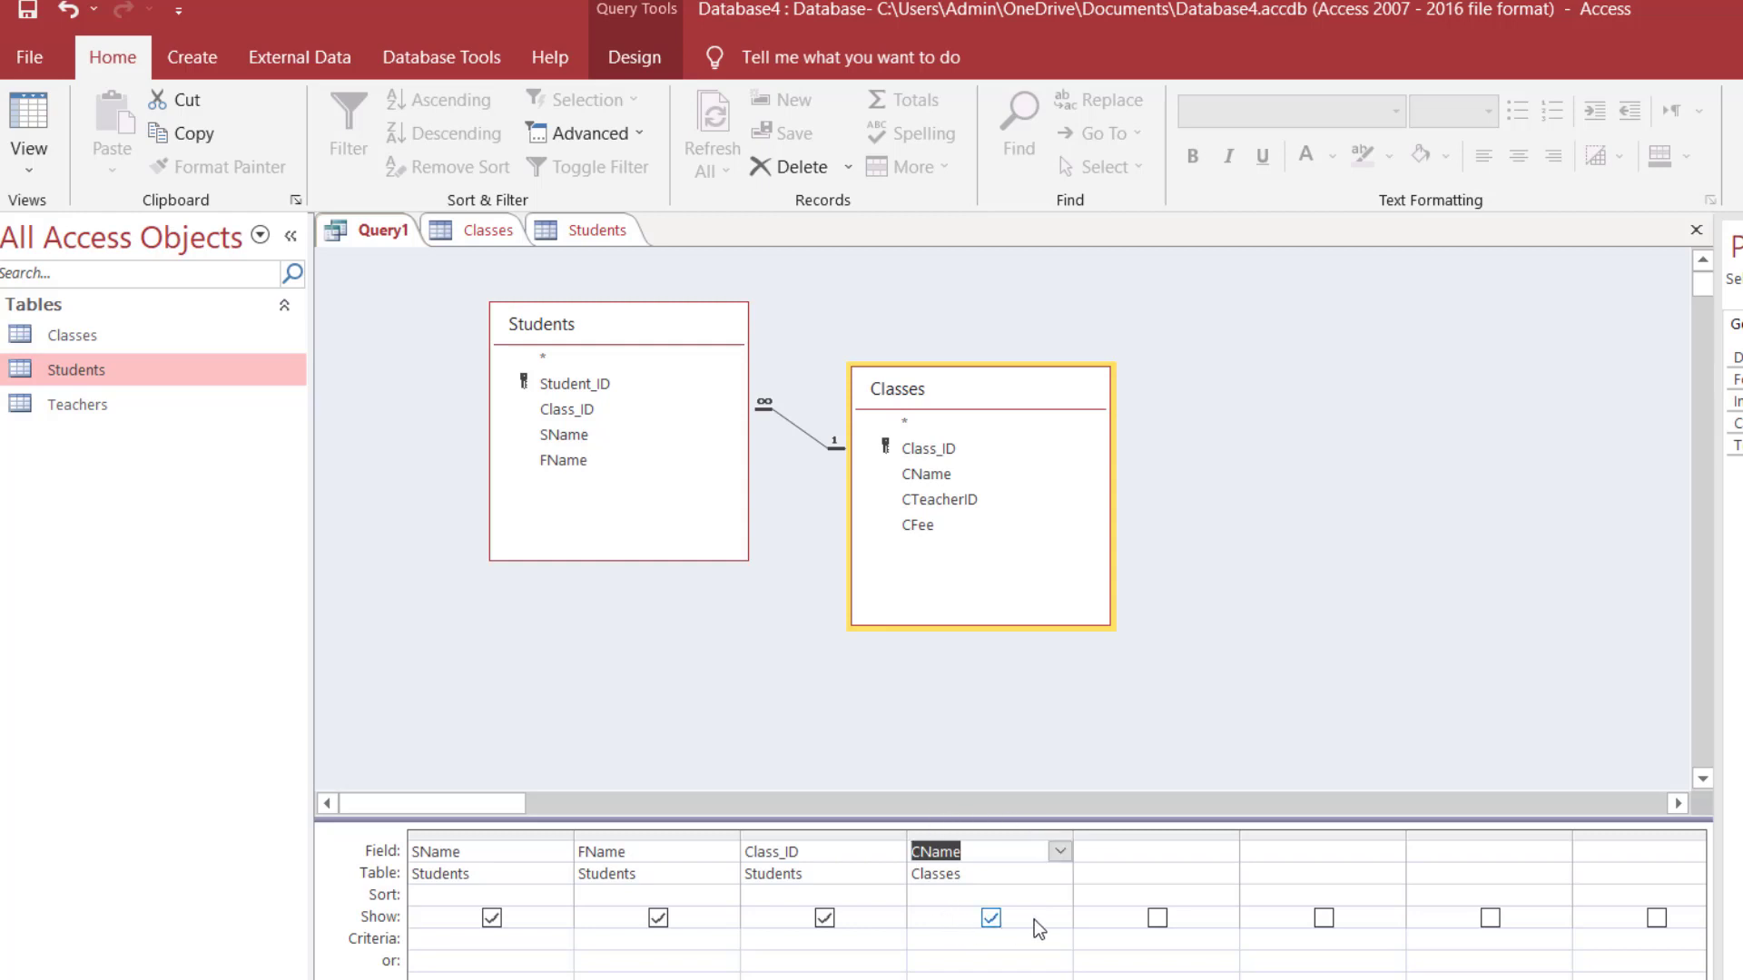
Hide the Class_ID column from the query output, checking the datasheet before and after, and end in Design View.
left_click(29, 113)
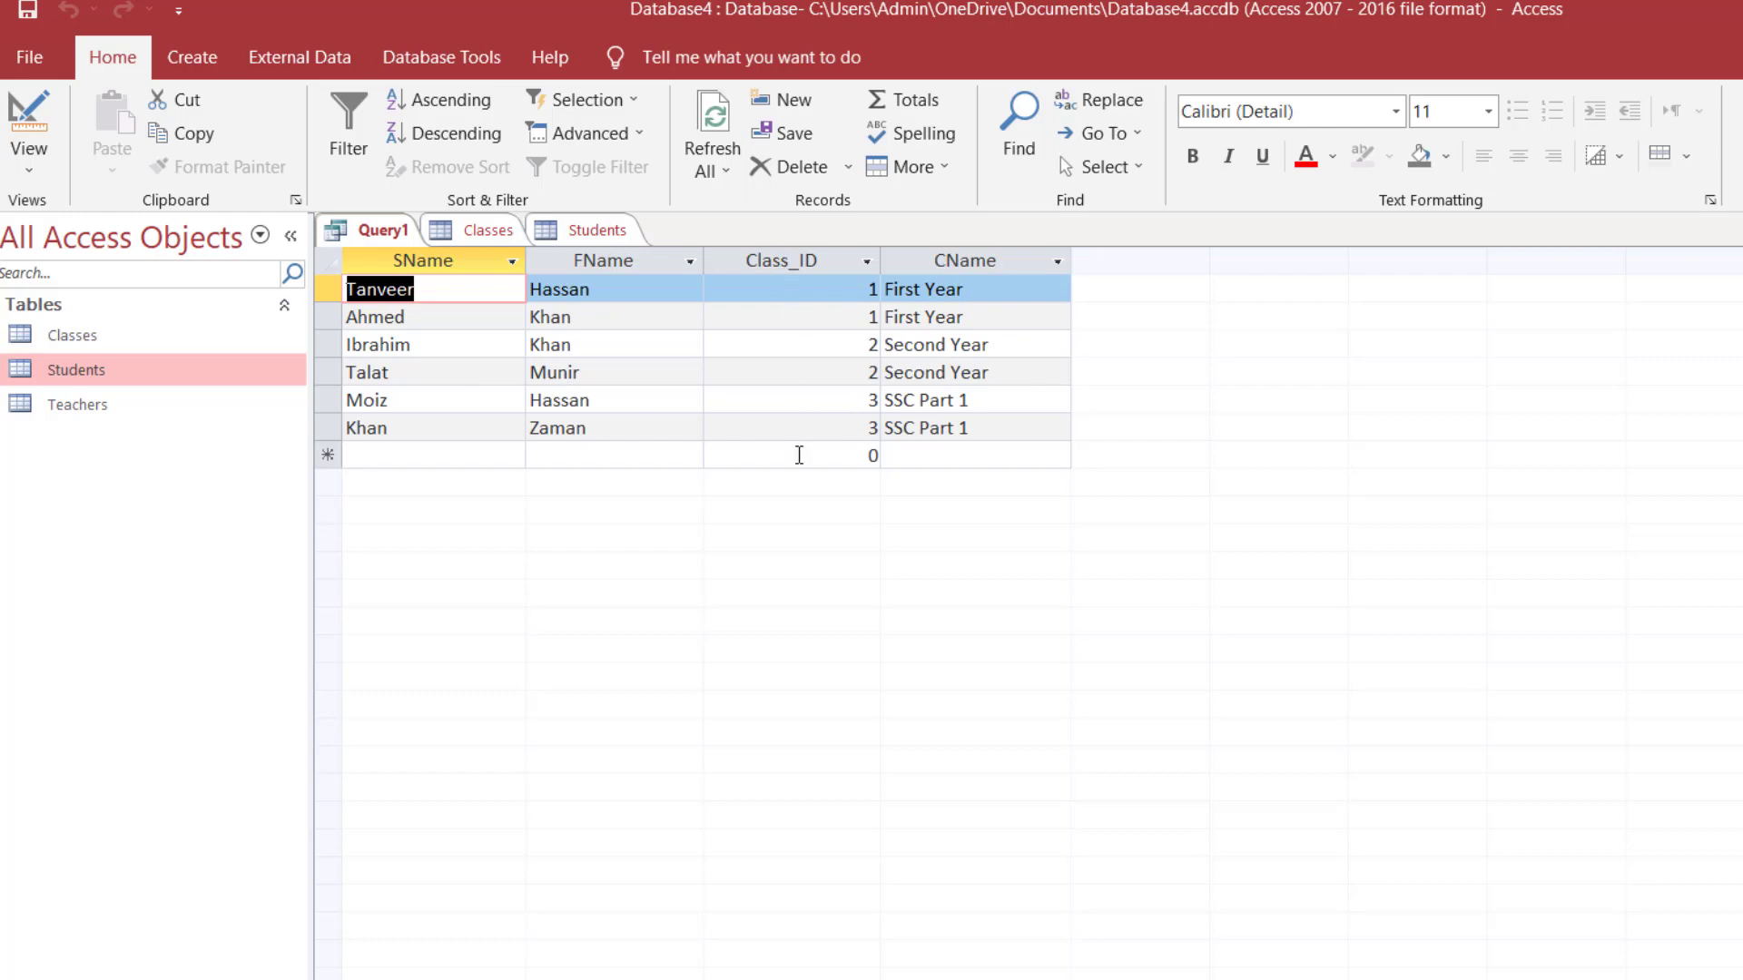
left_click(28, 122)
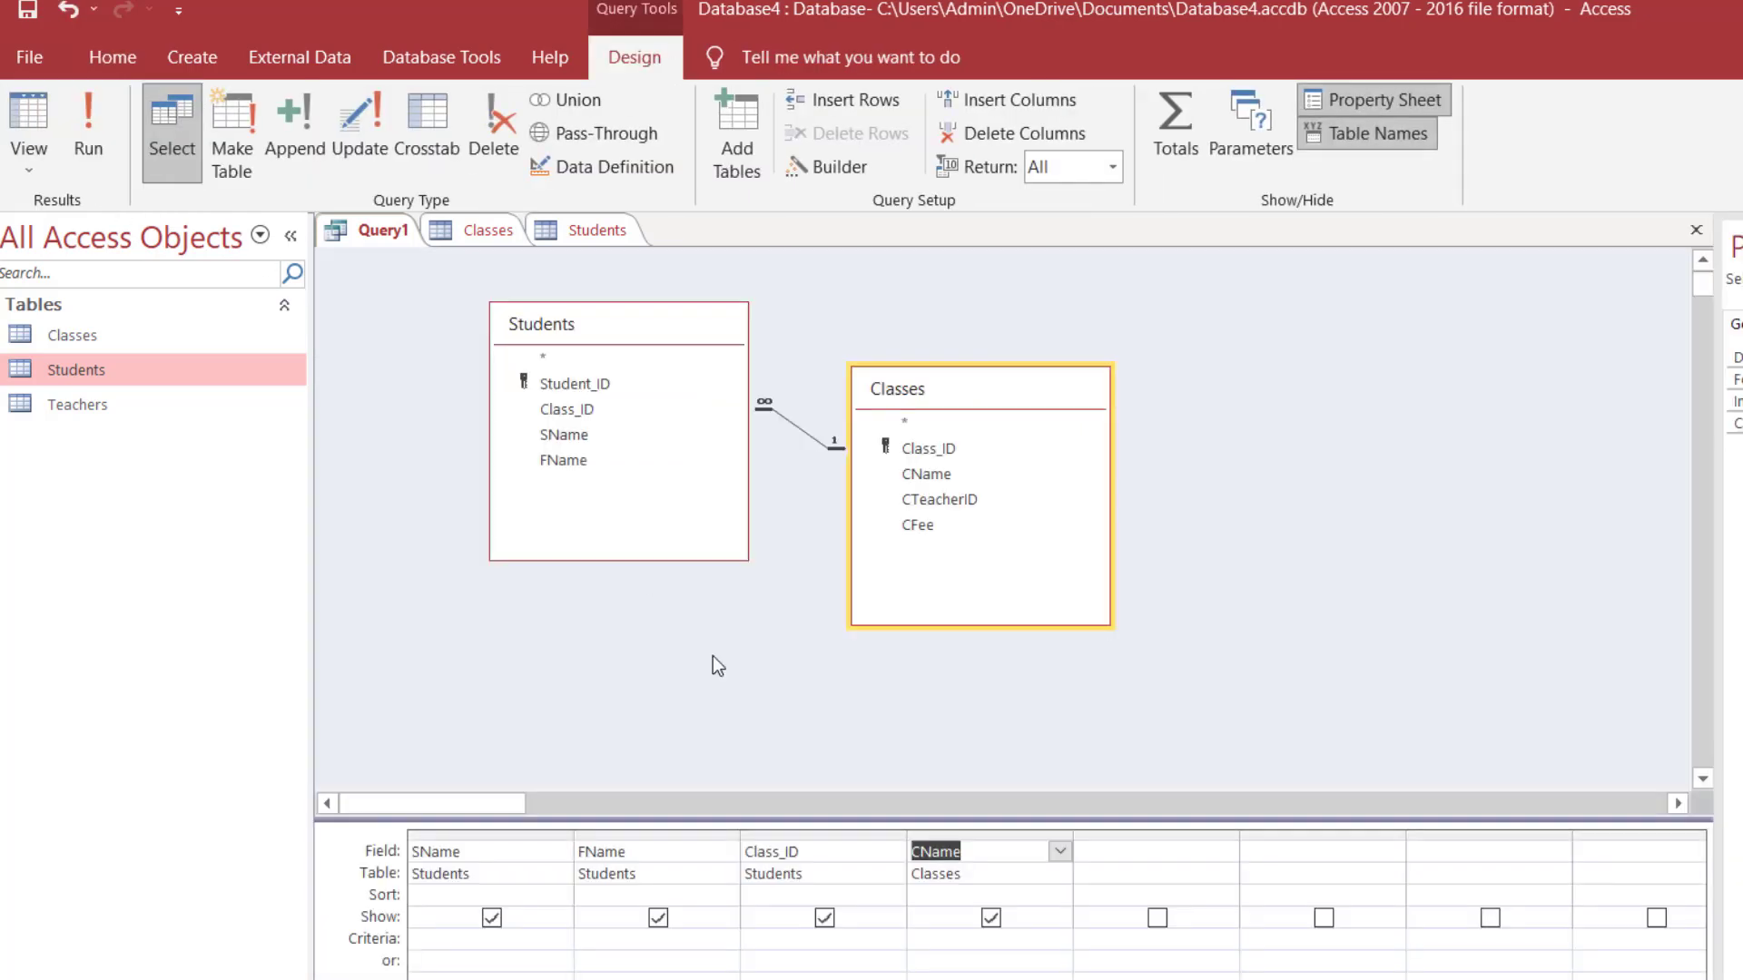
left_click(824, 918)
left_click(45, 117)
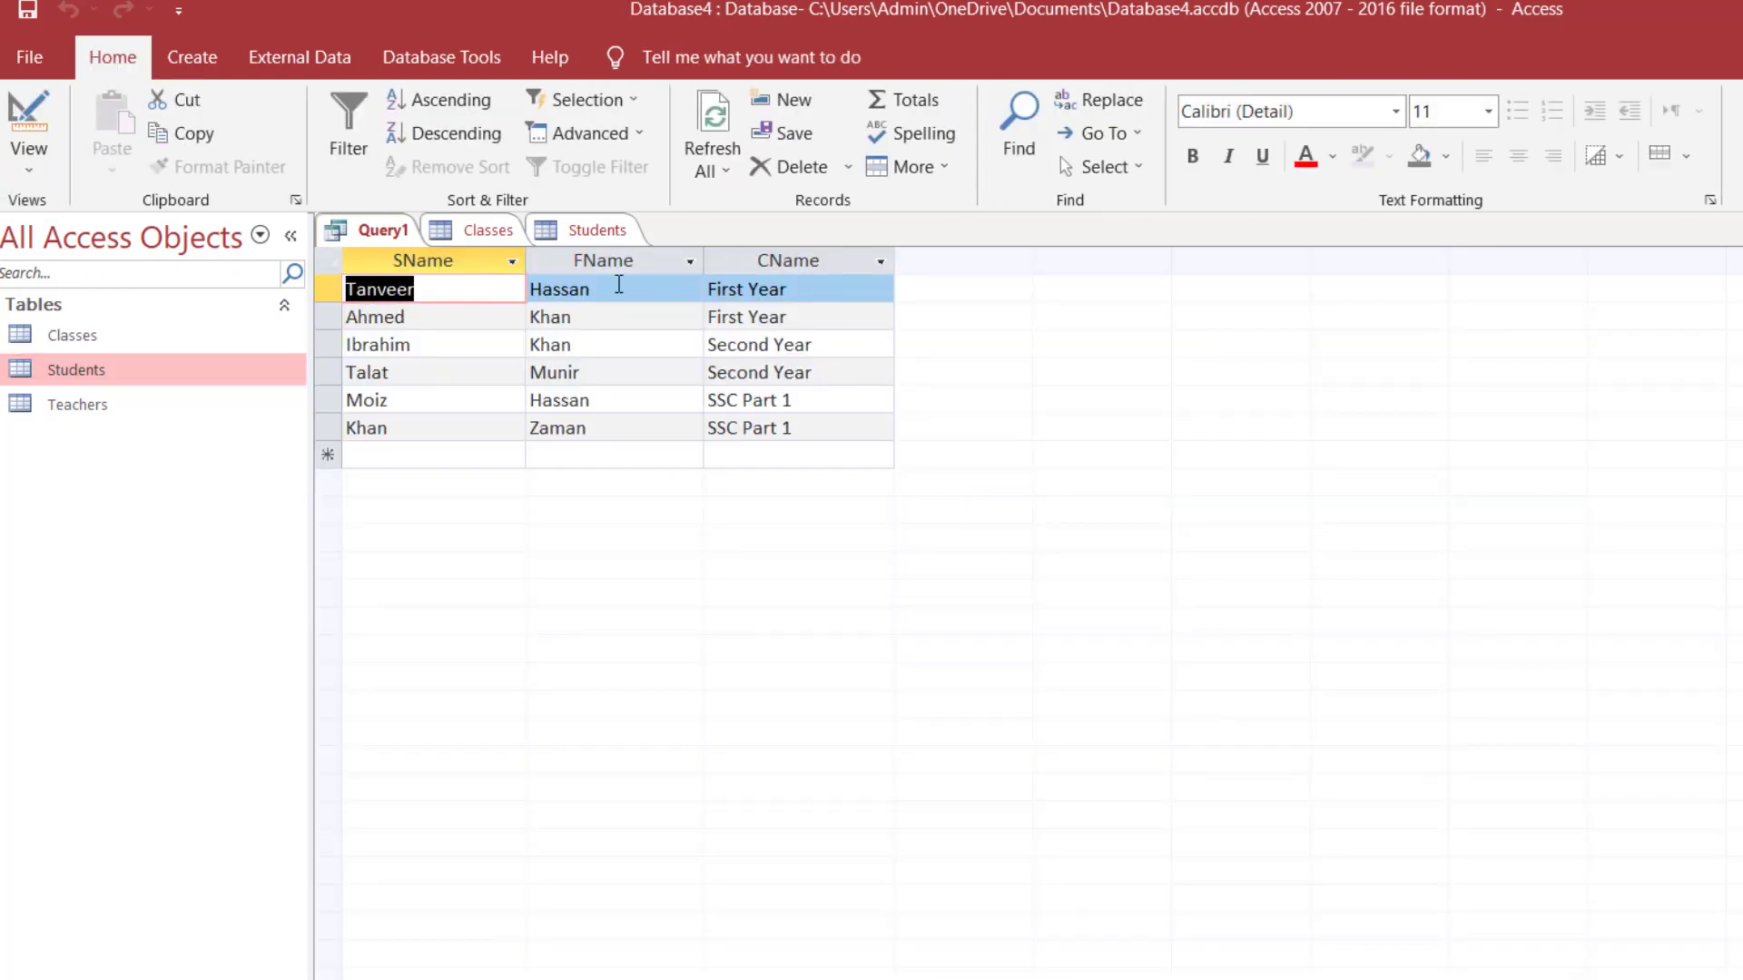
left_click(34, 109)
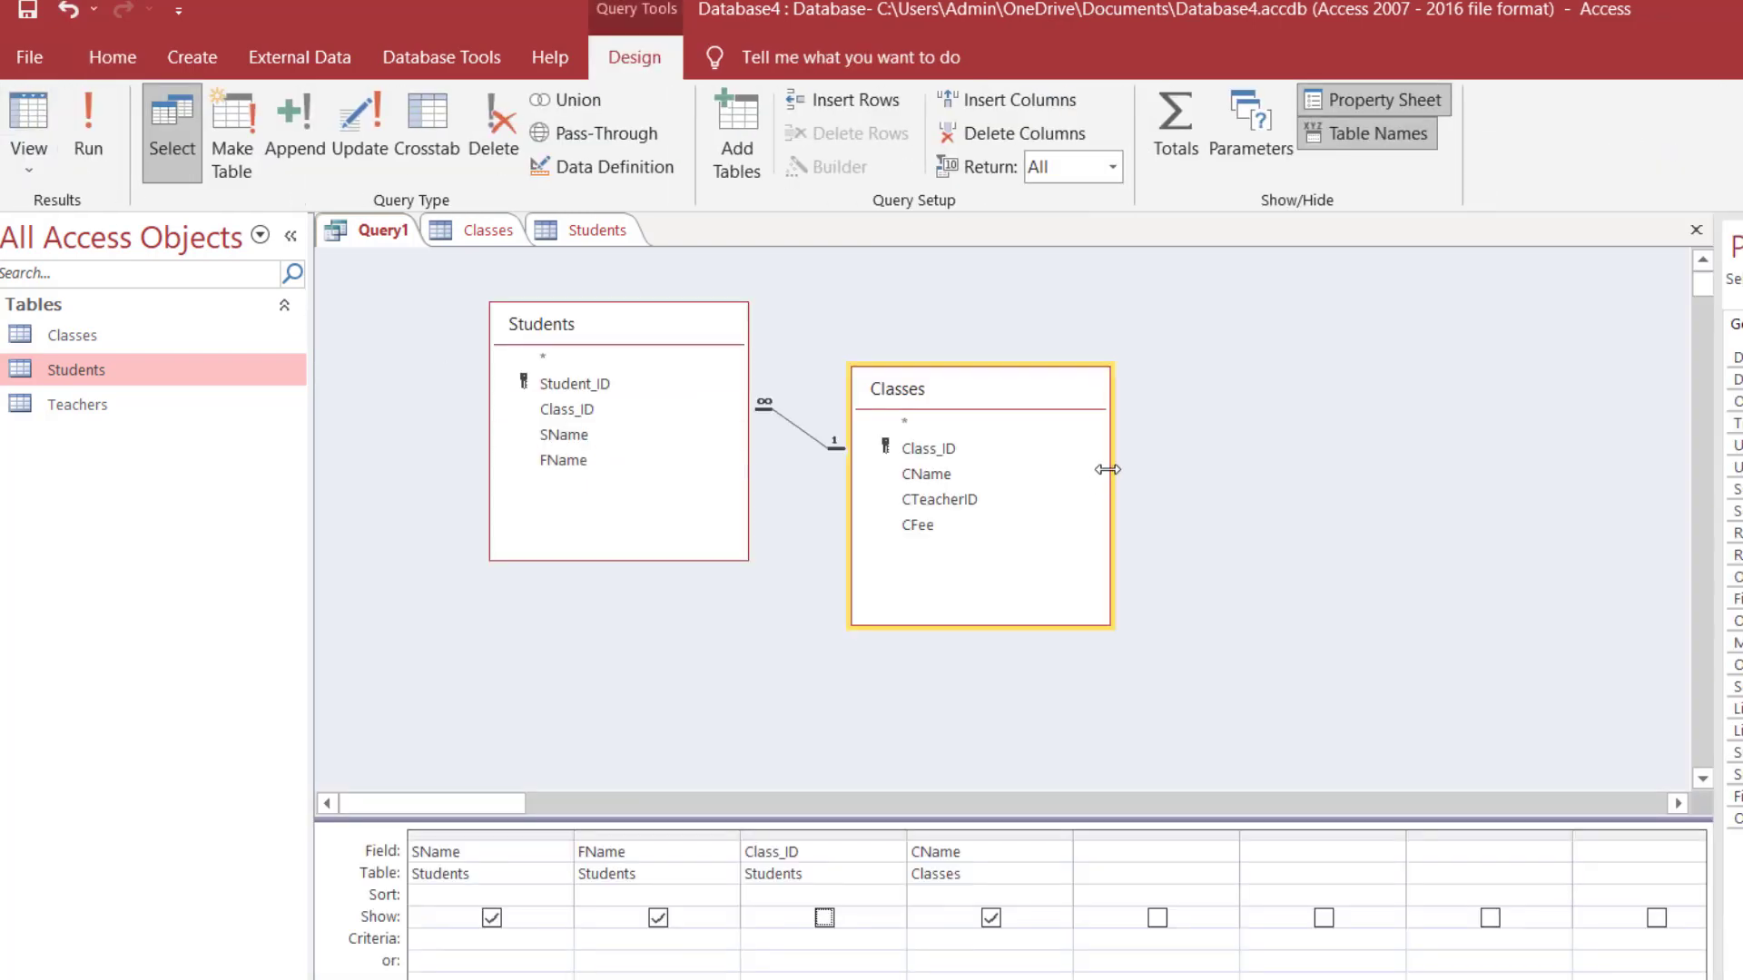
Add the Teachers table beside Classes with its TName field as a query column, and check the datasheet before returning to Design View.
left_click_drag(72, 405, 1341, 377)
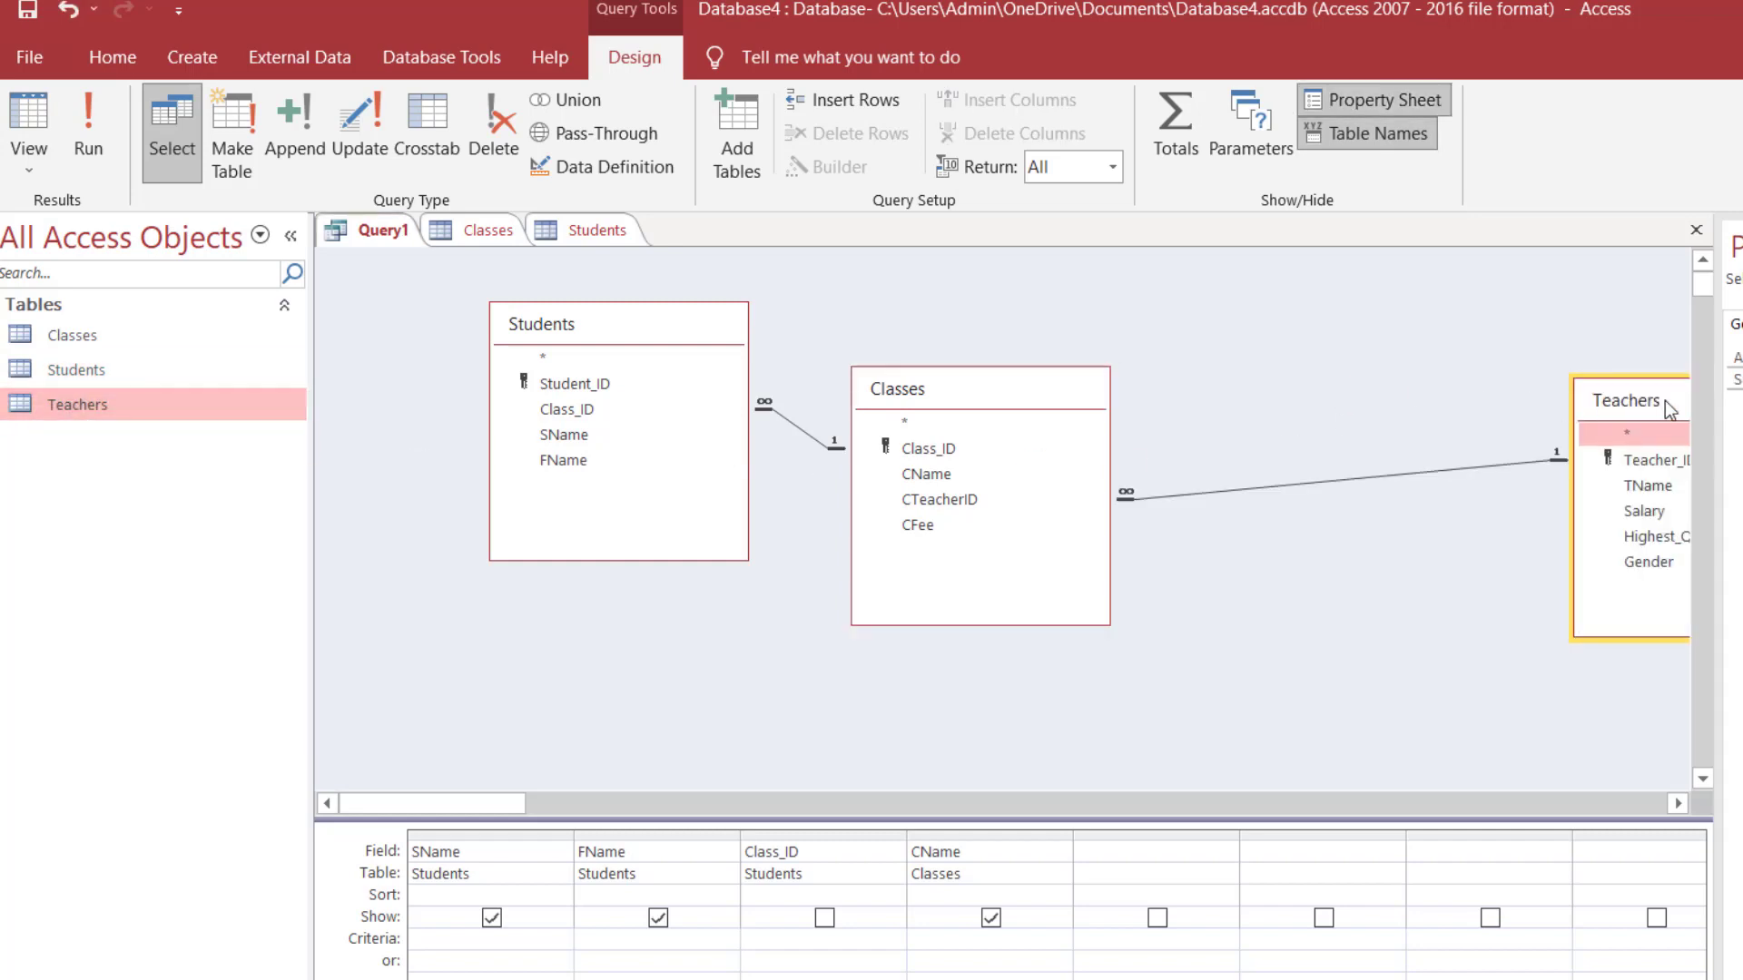
left_click_drag(1665, 400, 1305, 346)
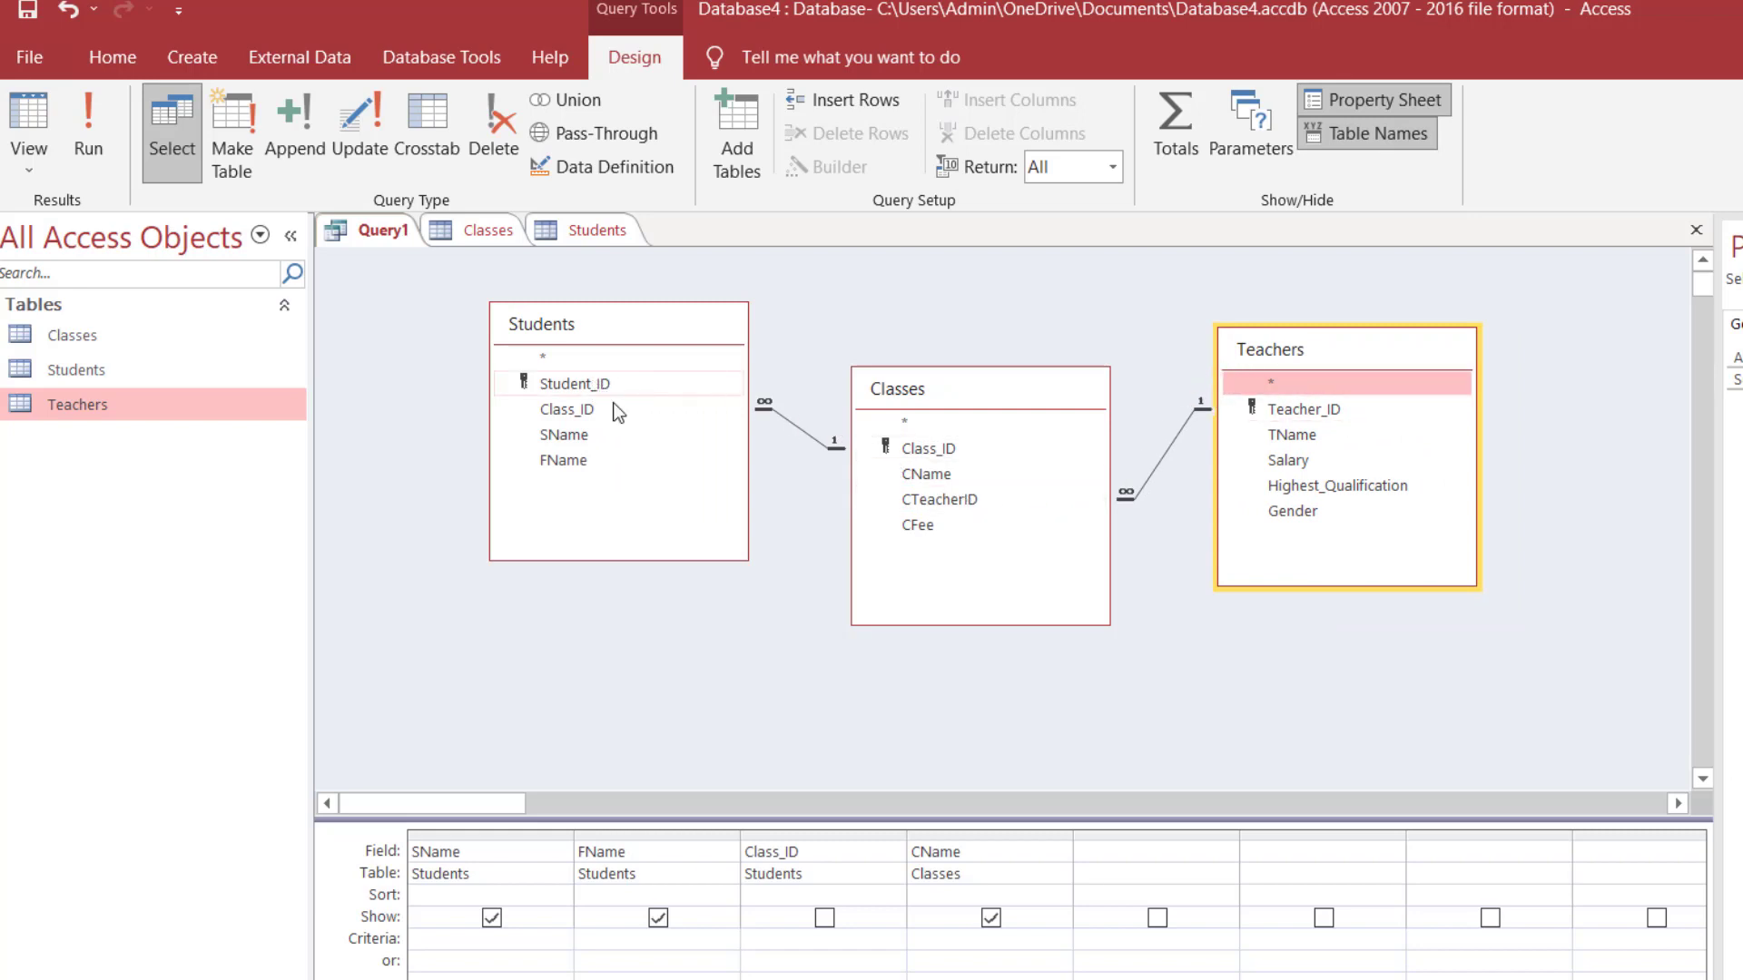
left_click_drag(1289, 434, 1109, 860)
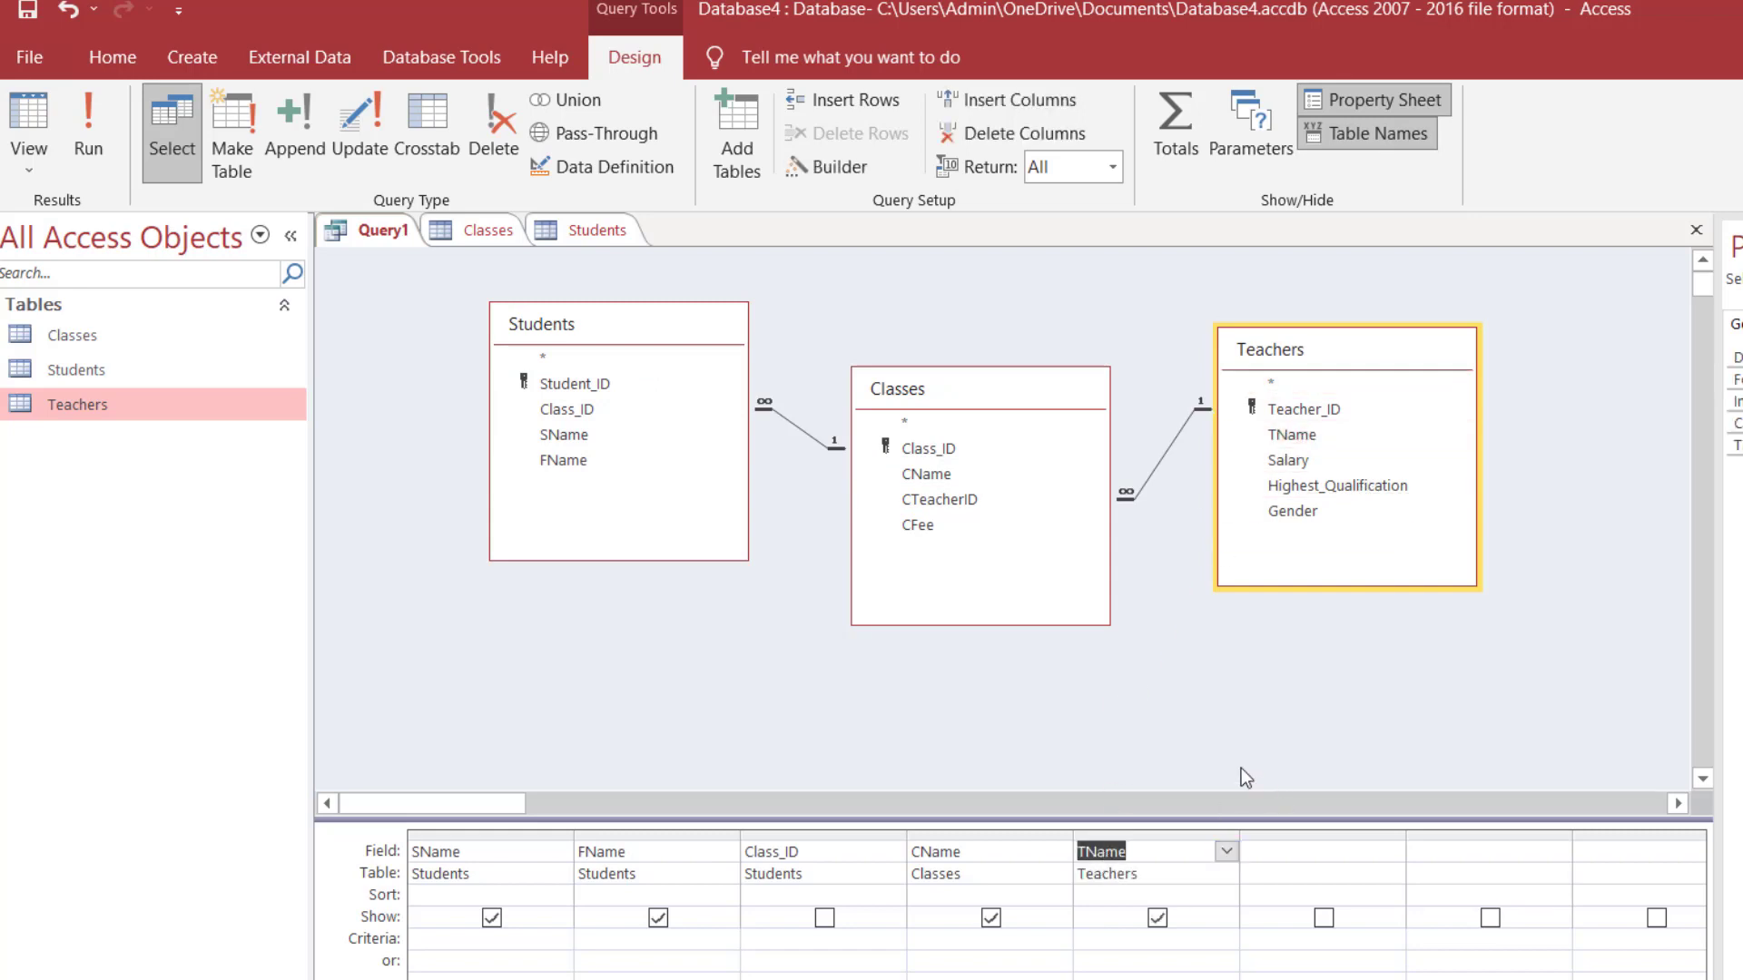
left_click(28, 123)
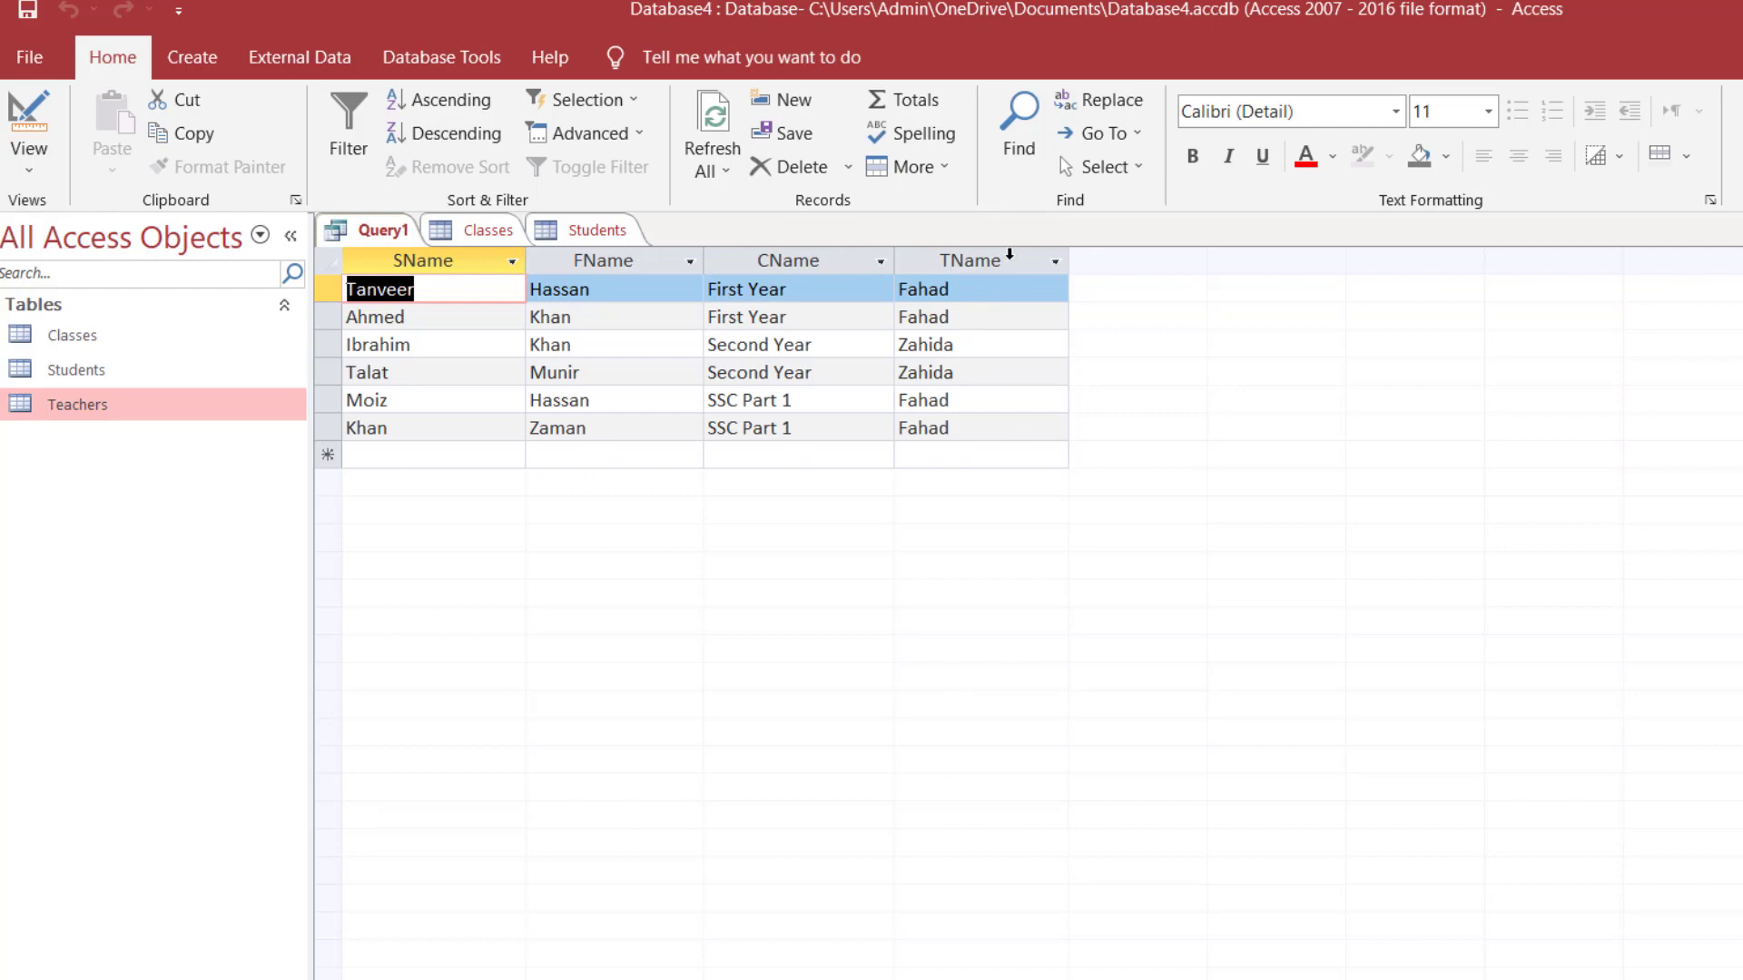
left_click(28, 114)
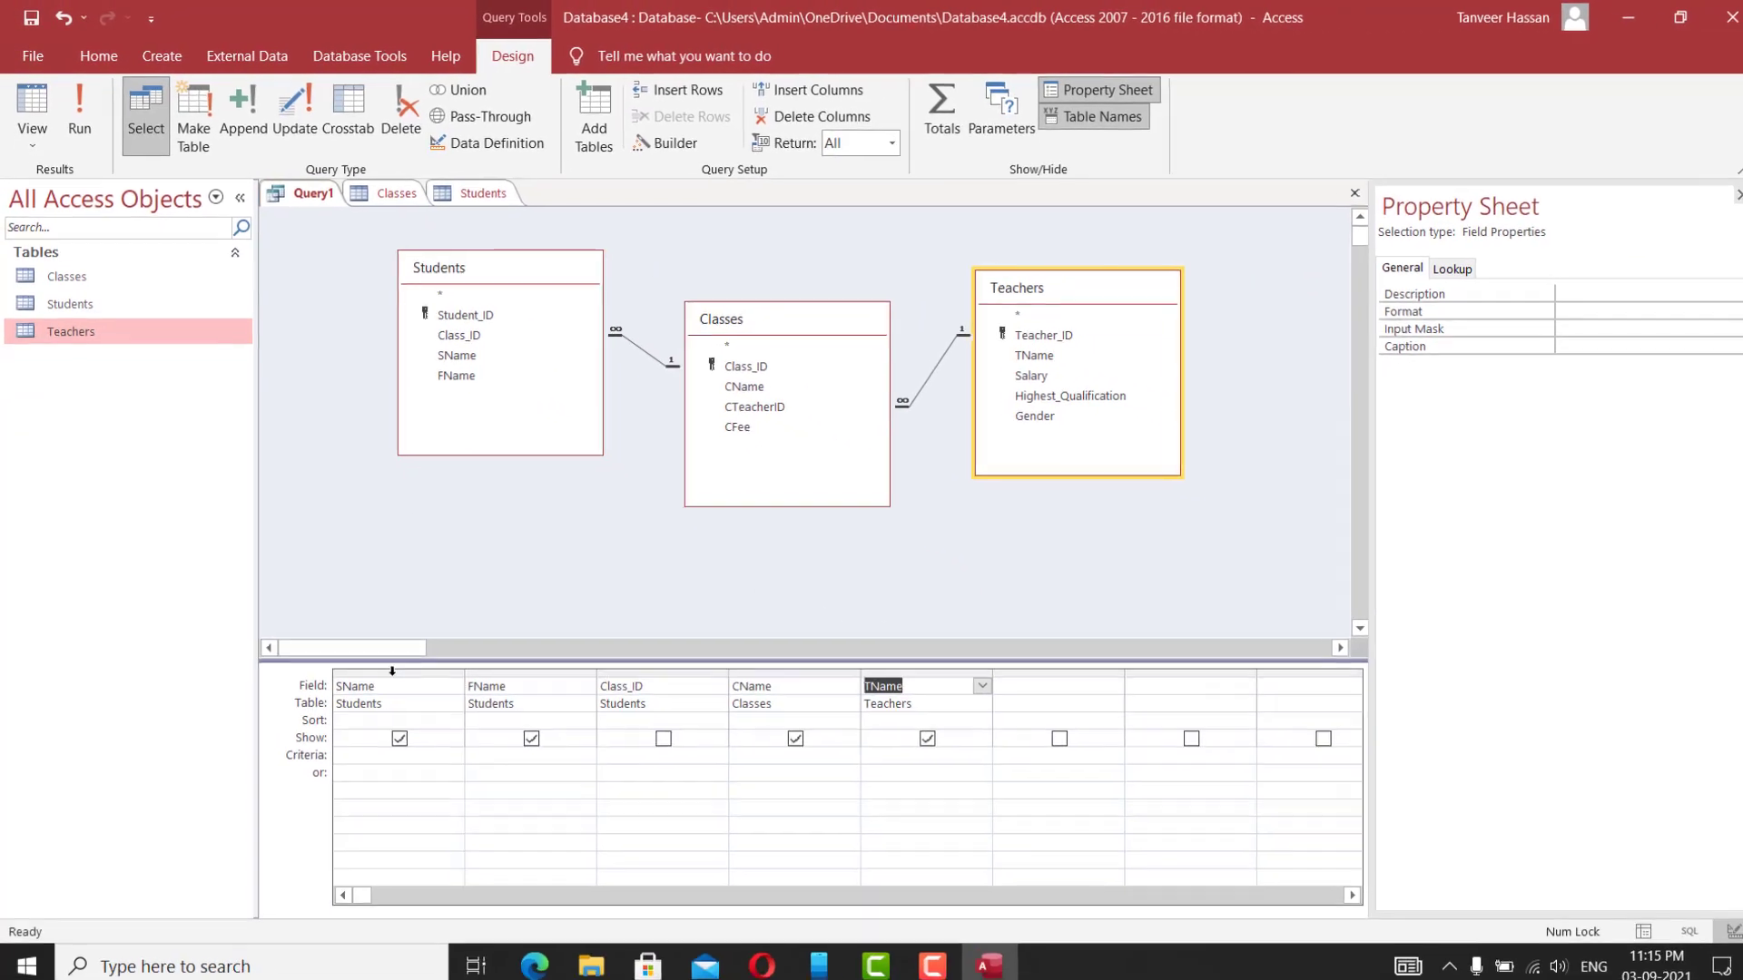
Select the SName query column and set its Caption property to Student Name.
left_click(455, 790)
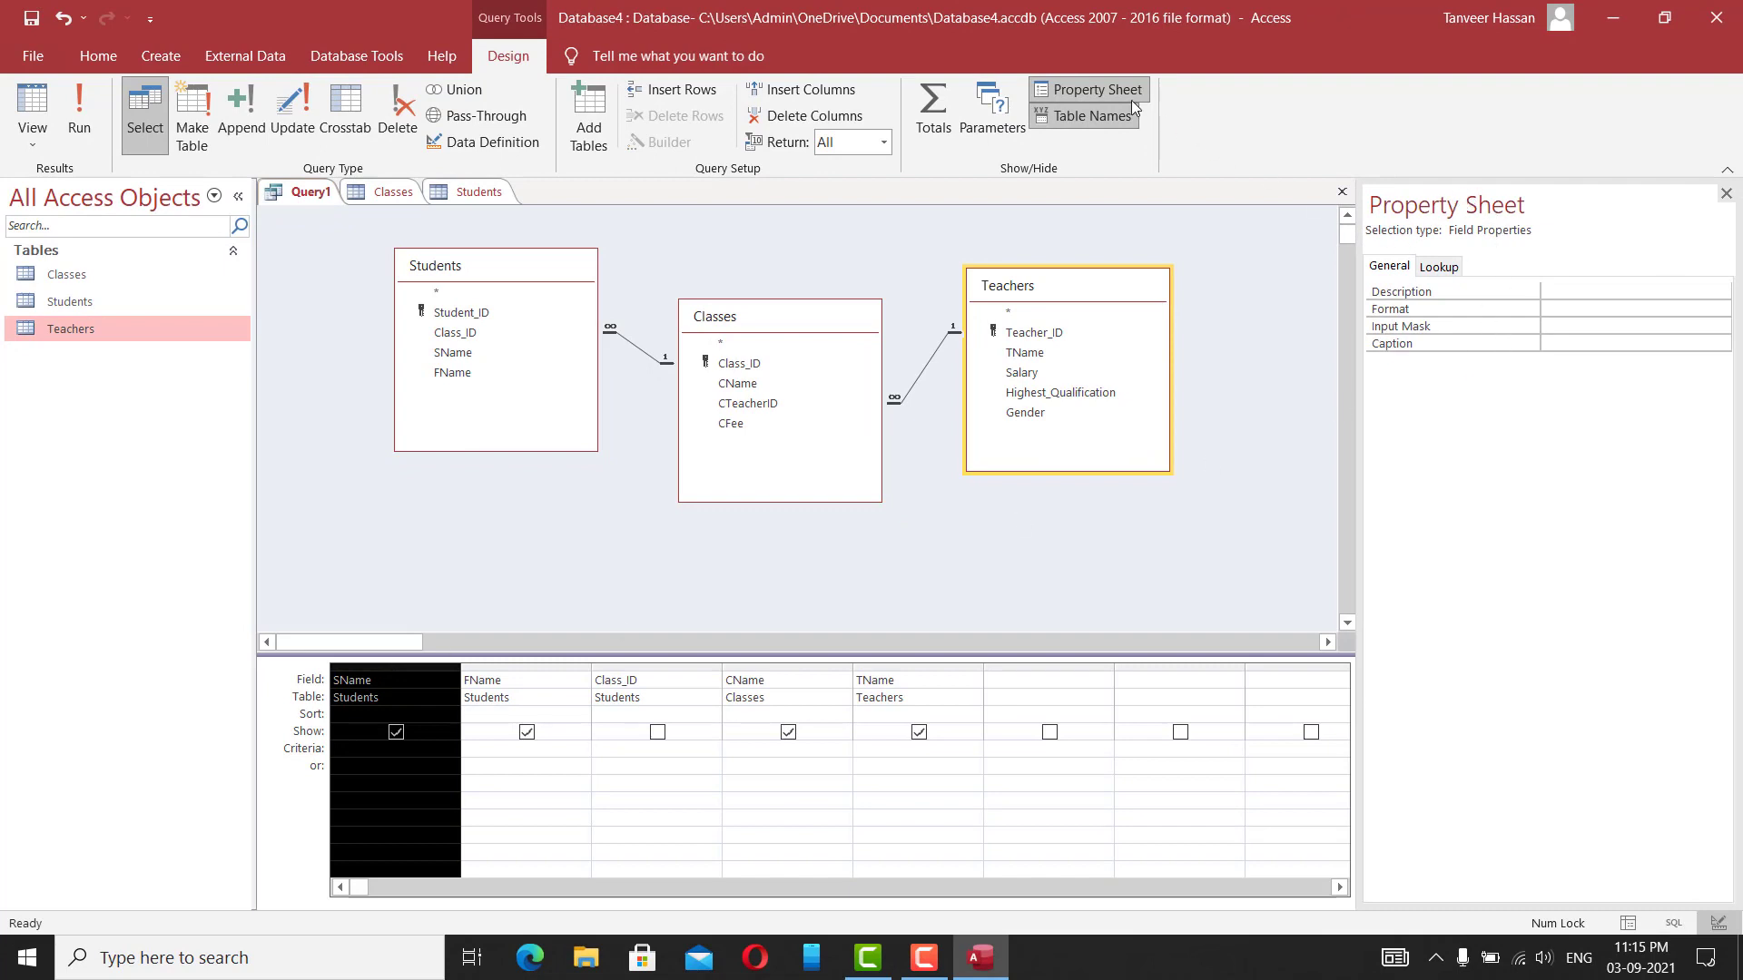
left_click(1076, 91)
left_click(1077, 87)
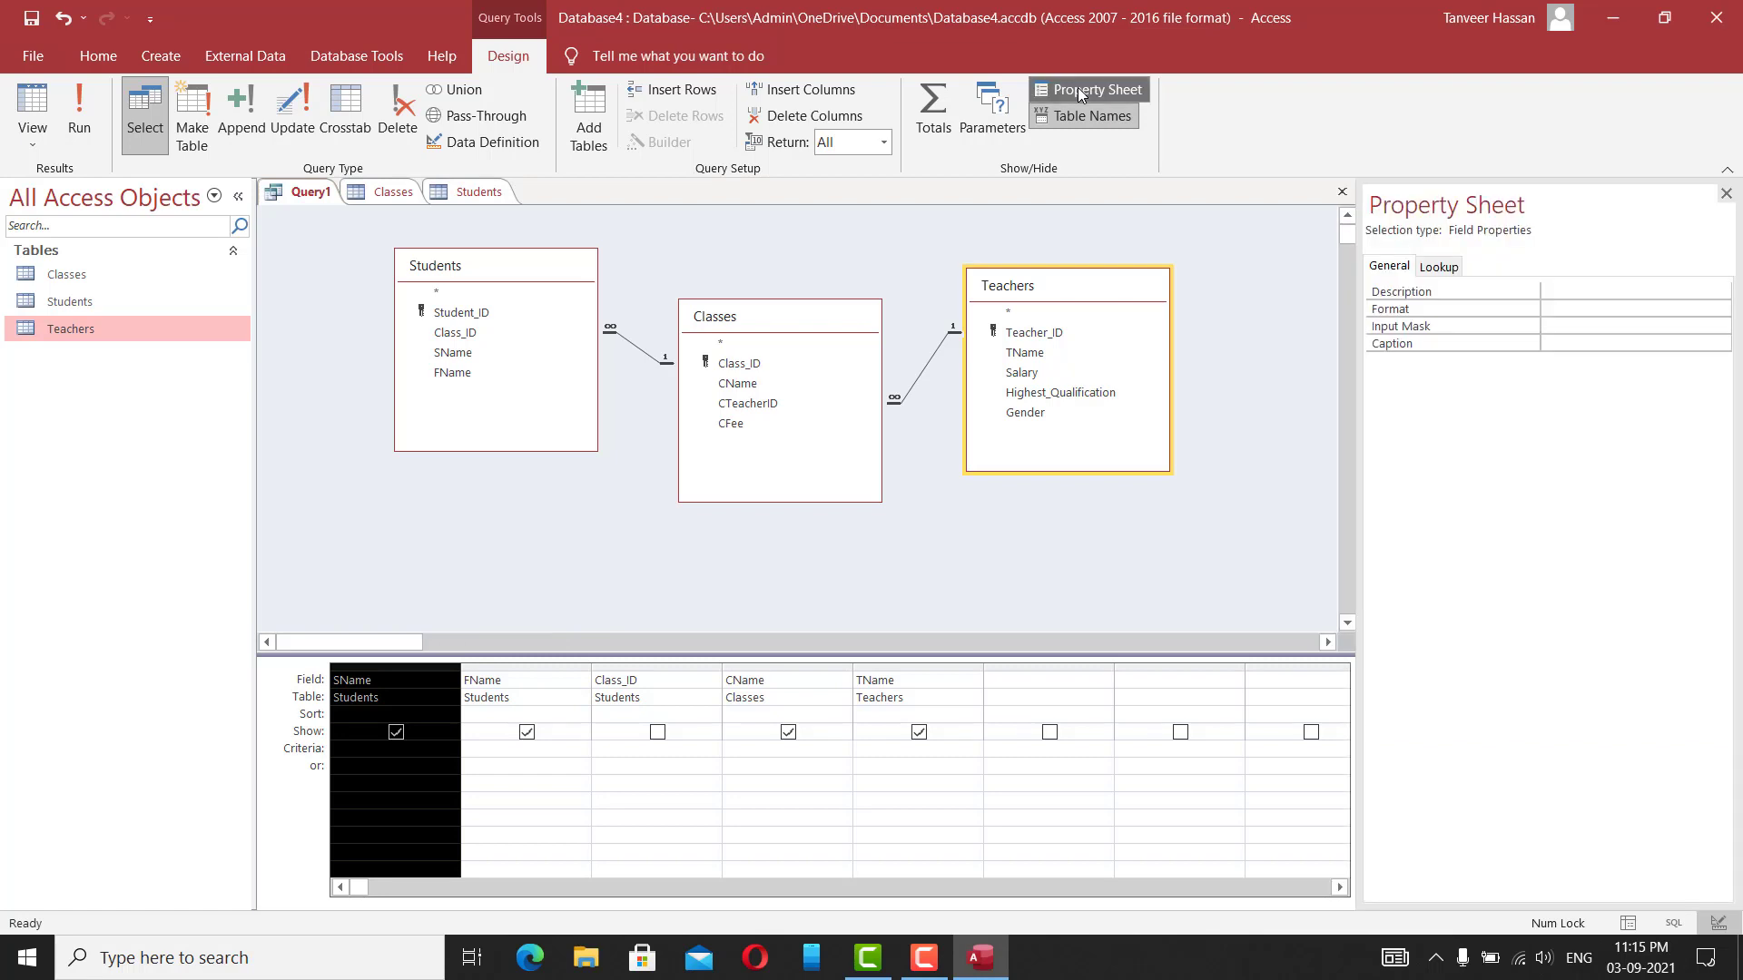
left_click(1077, 87)
left_click(1076, 88)
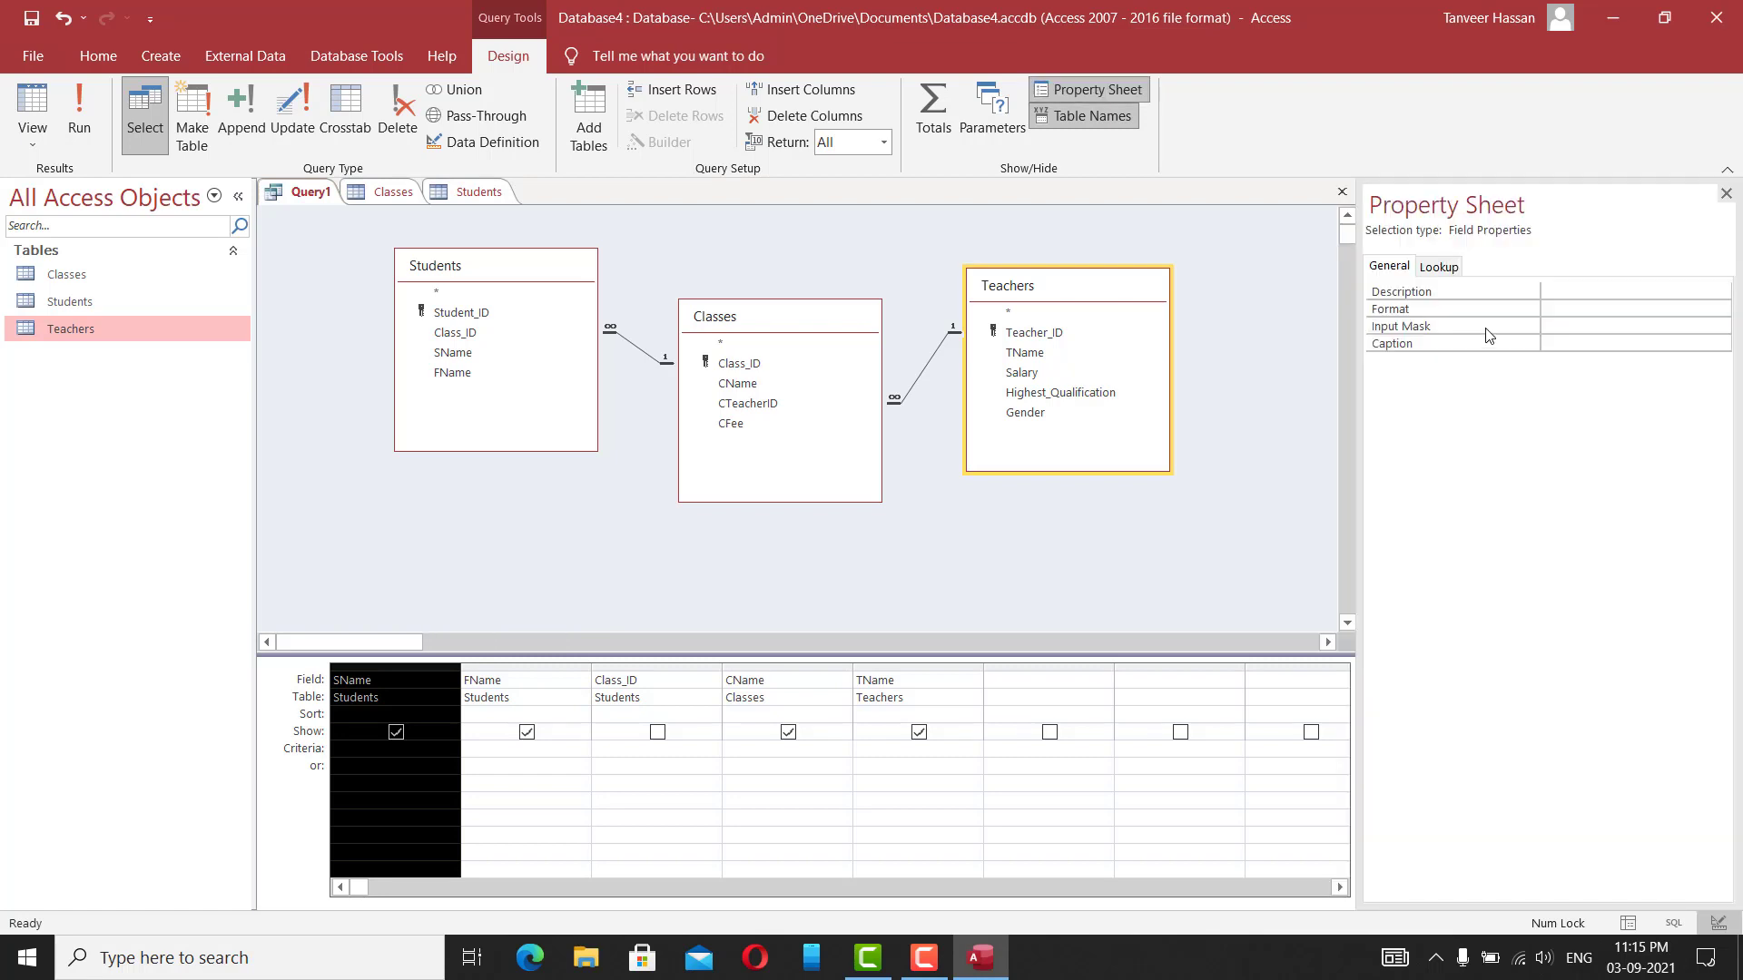
left_click(1549, 343)
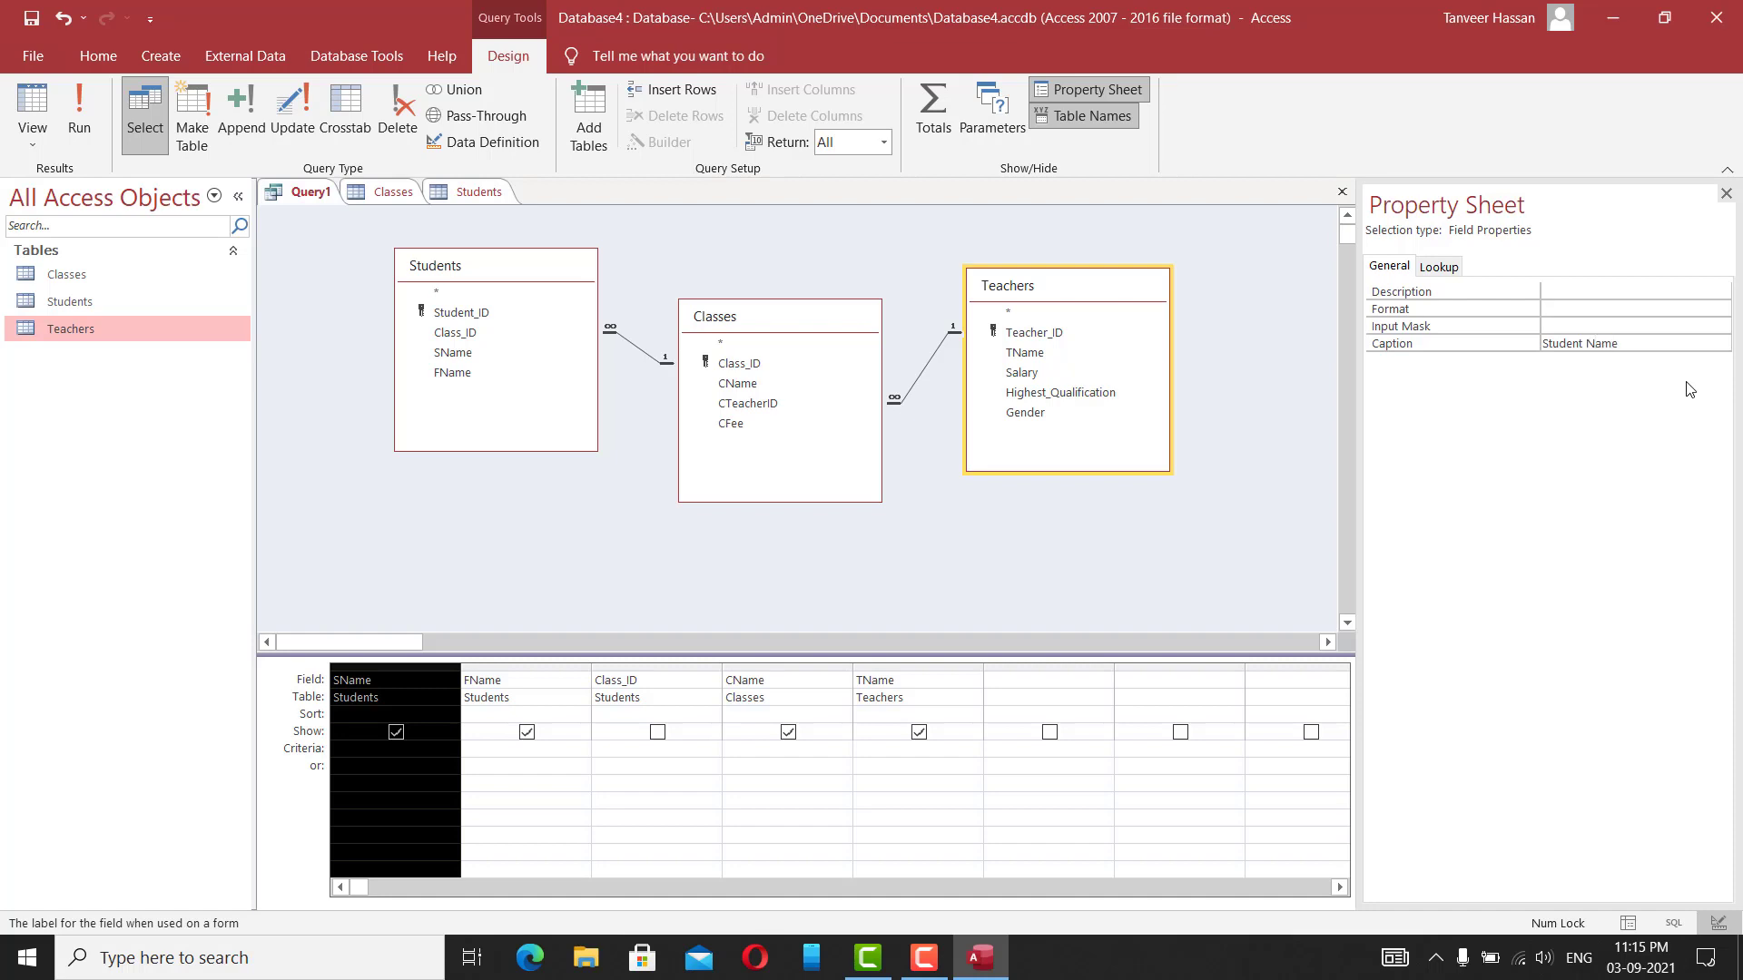
Select the FName query column and set its Caption property to Fathers Name.
left_click(512, 669)
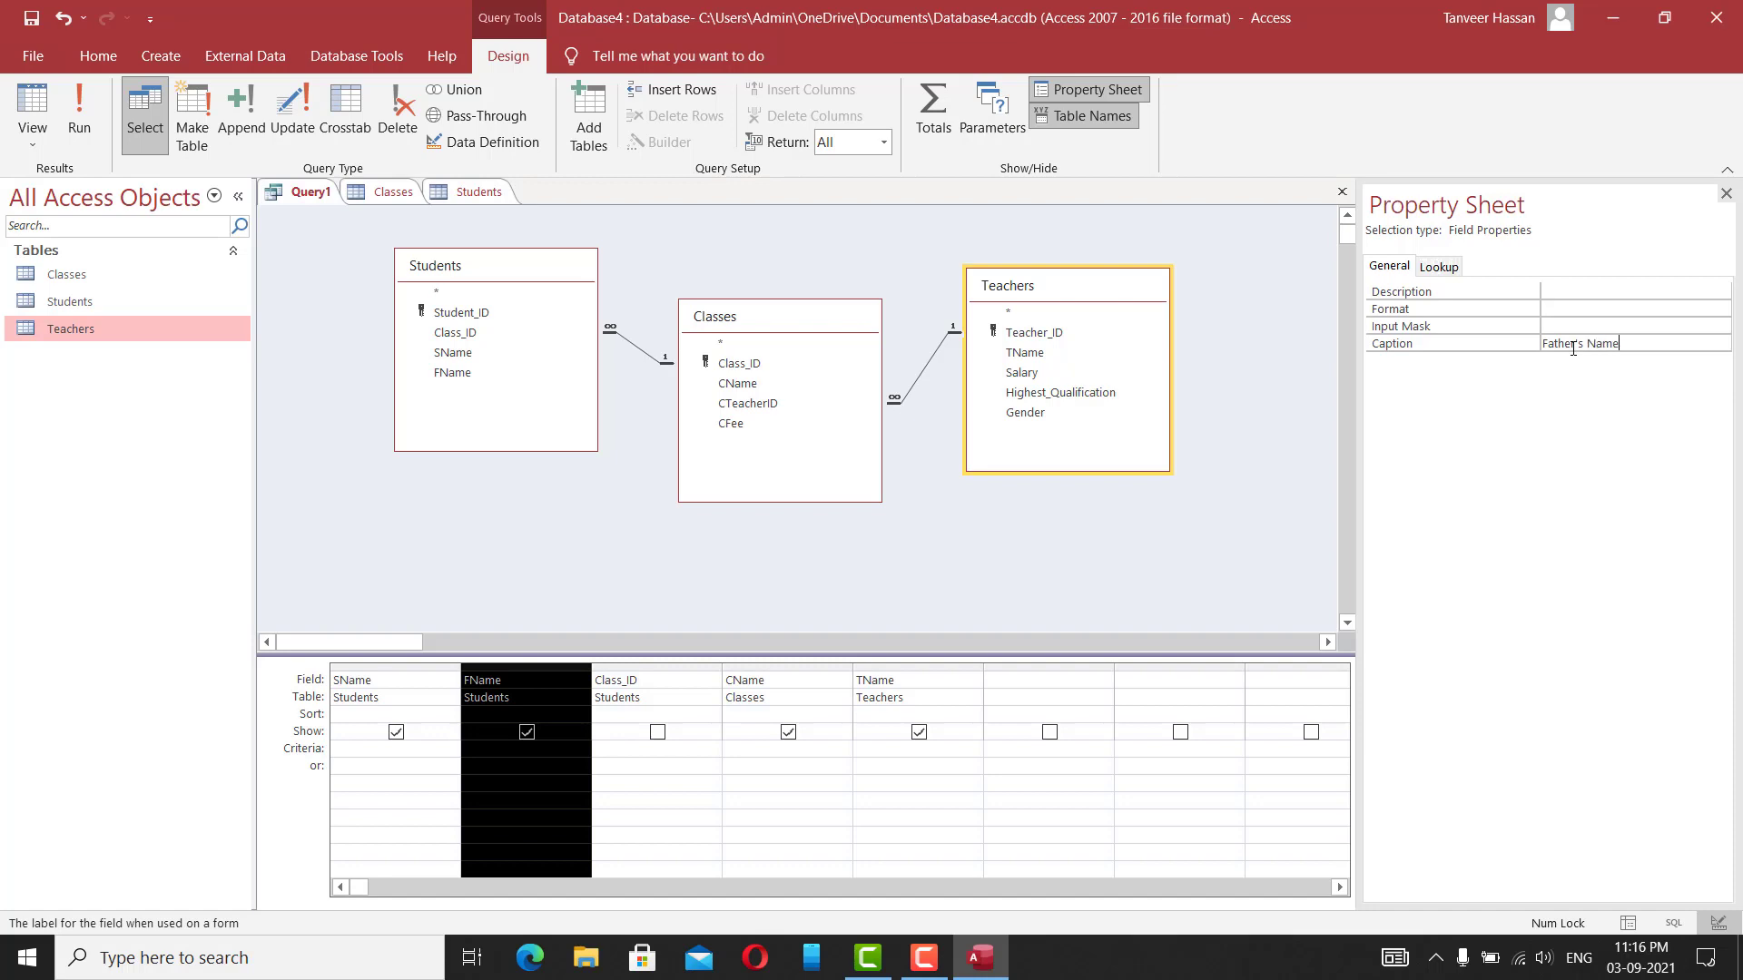
Set the CName query column's caption to Class and the TName column's caption to Teacher, checking the datasheet before returning to Design View.
left_click(763, 664)
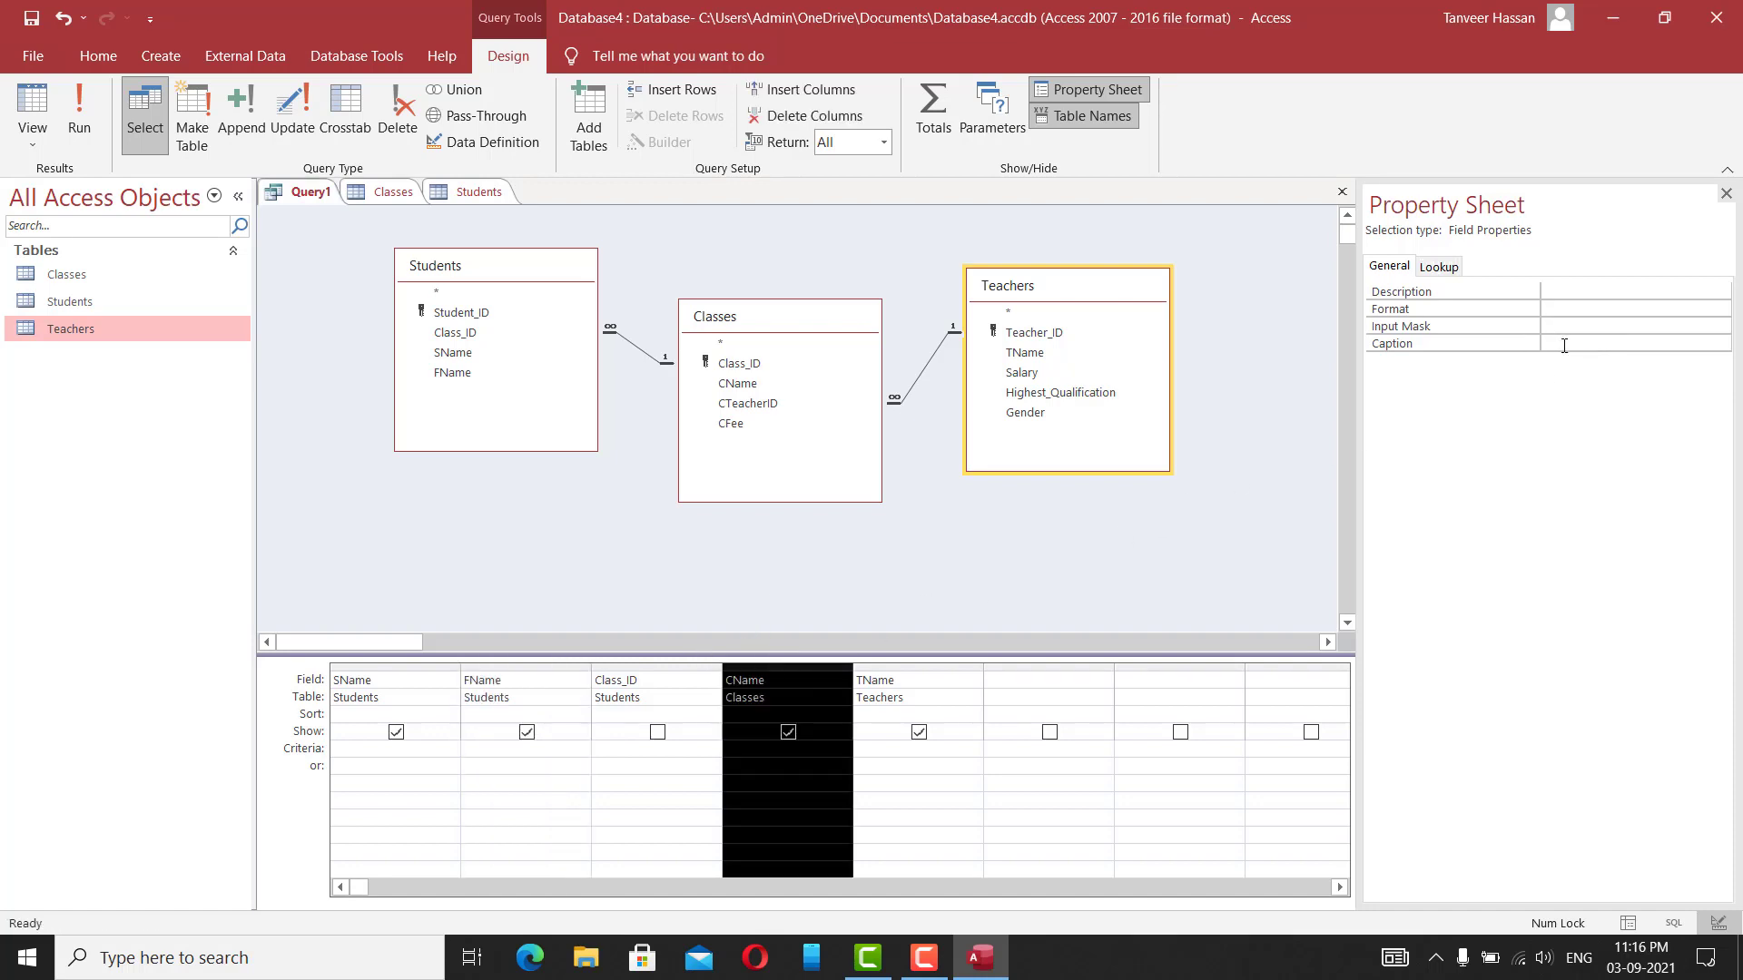
left_click(1563, 345)
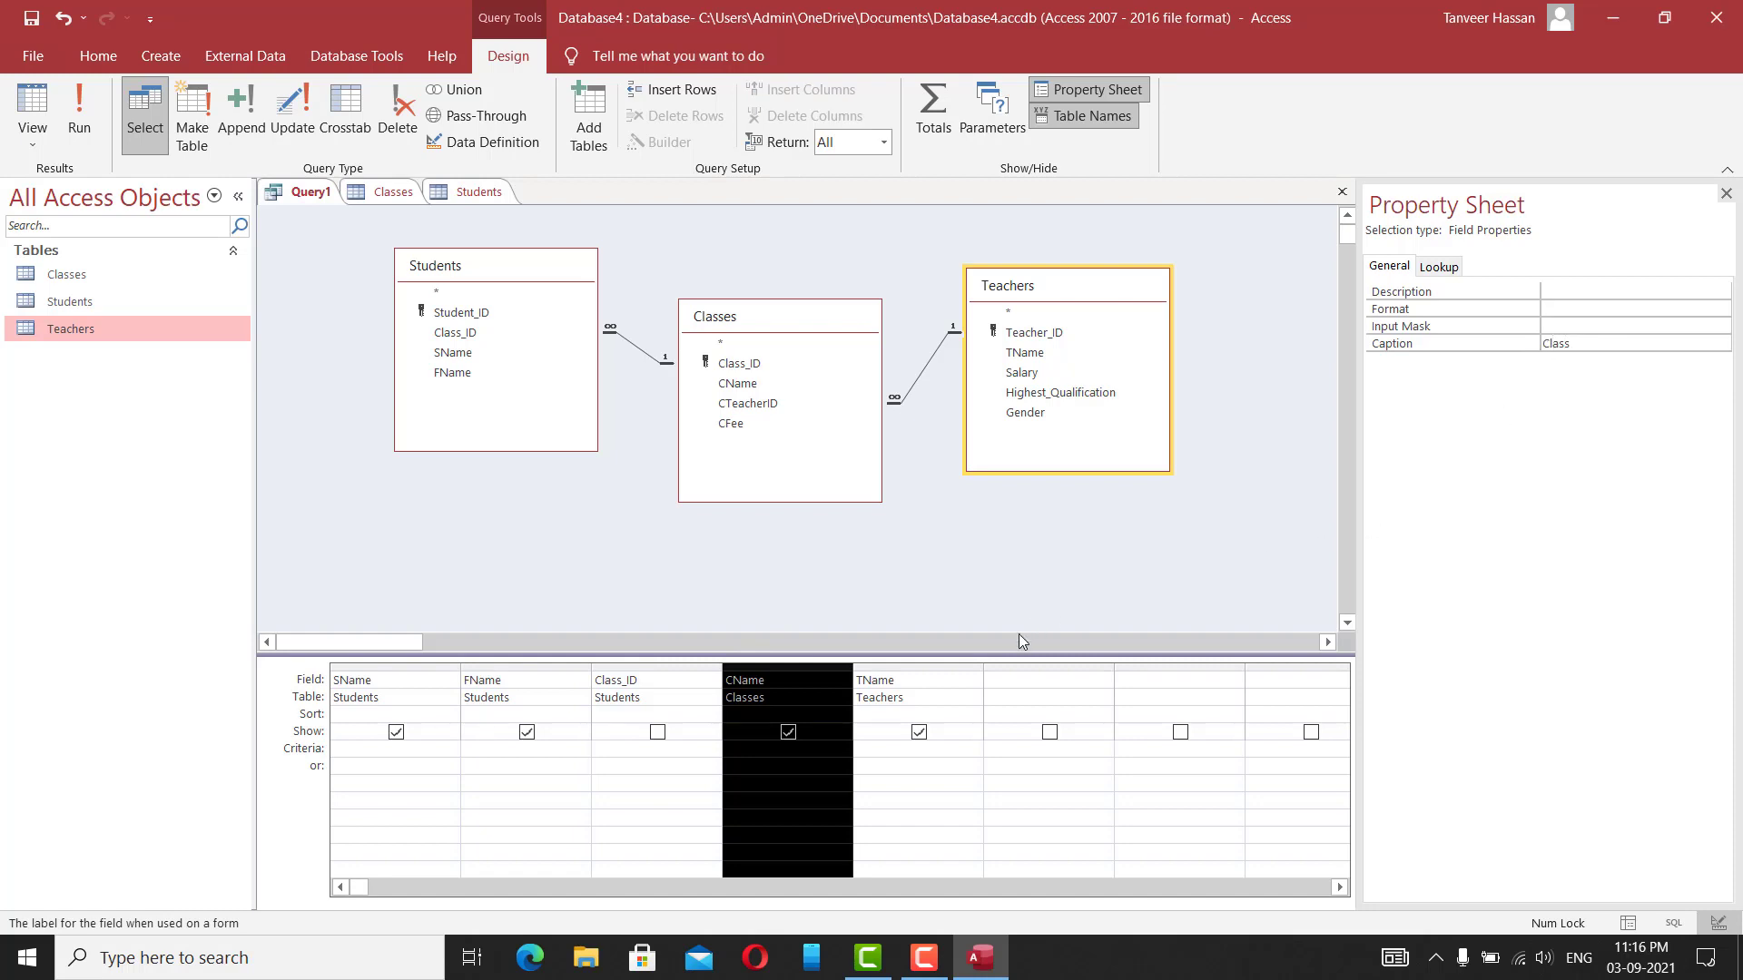
left_click(953, 667)
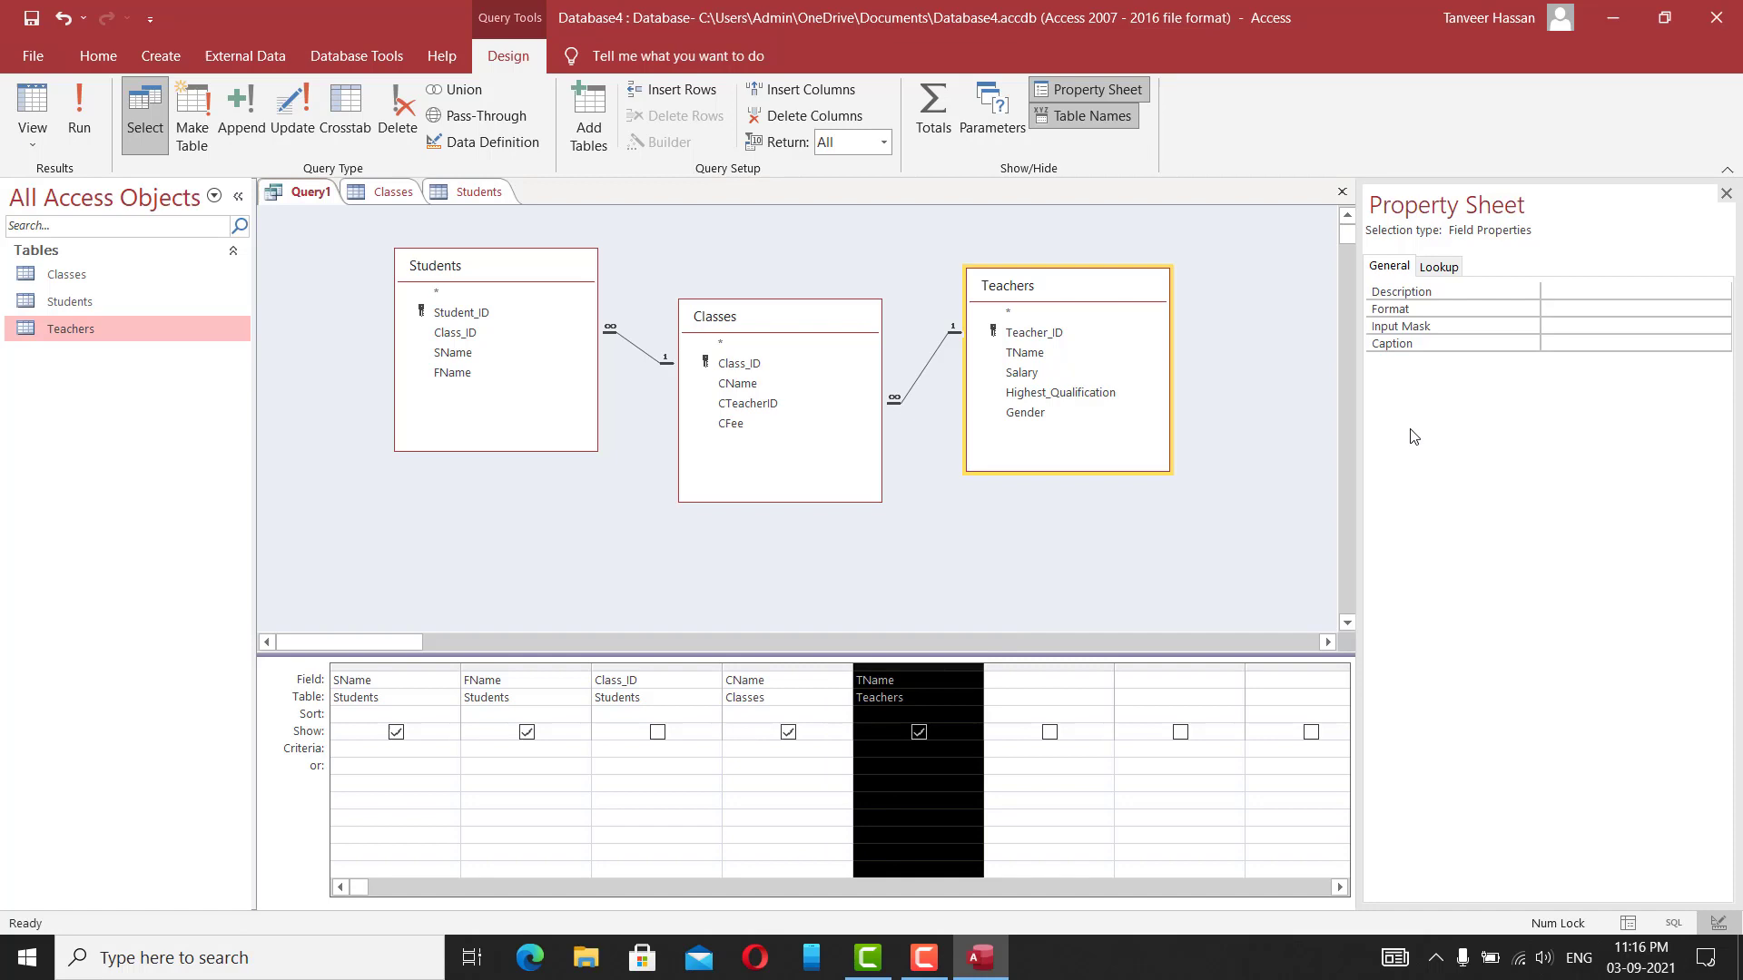
left_click(1561, 343)
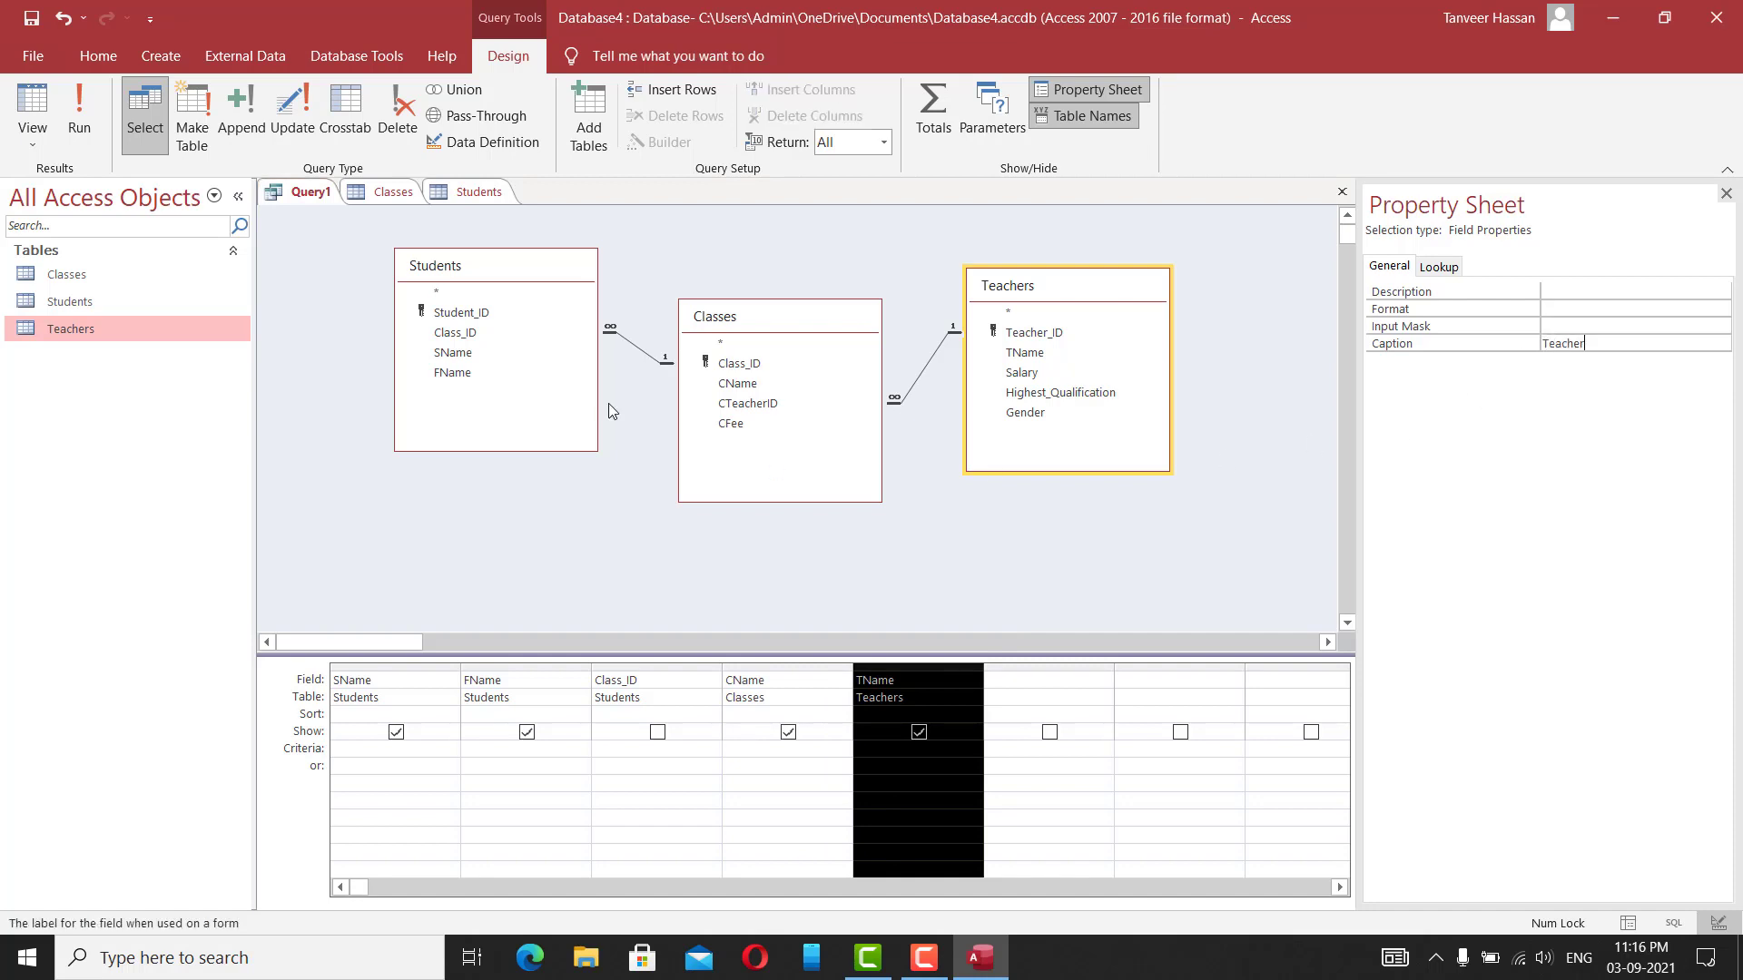
left_click(33, 109)
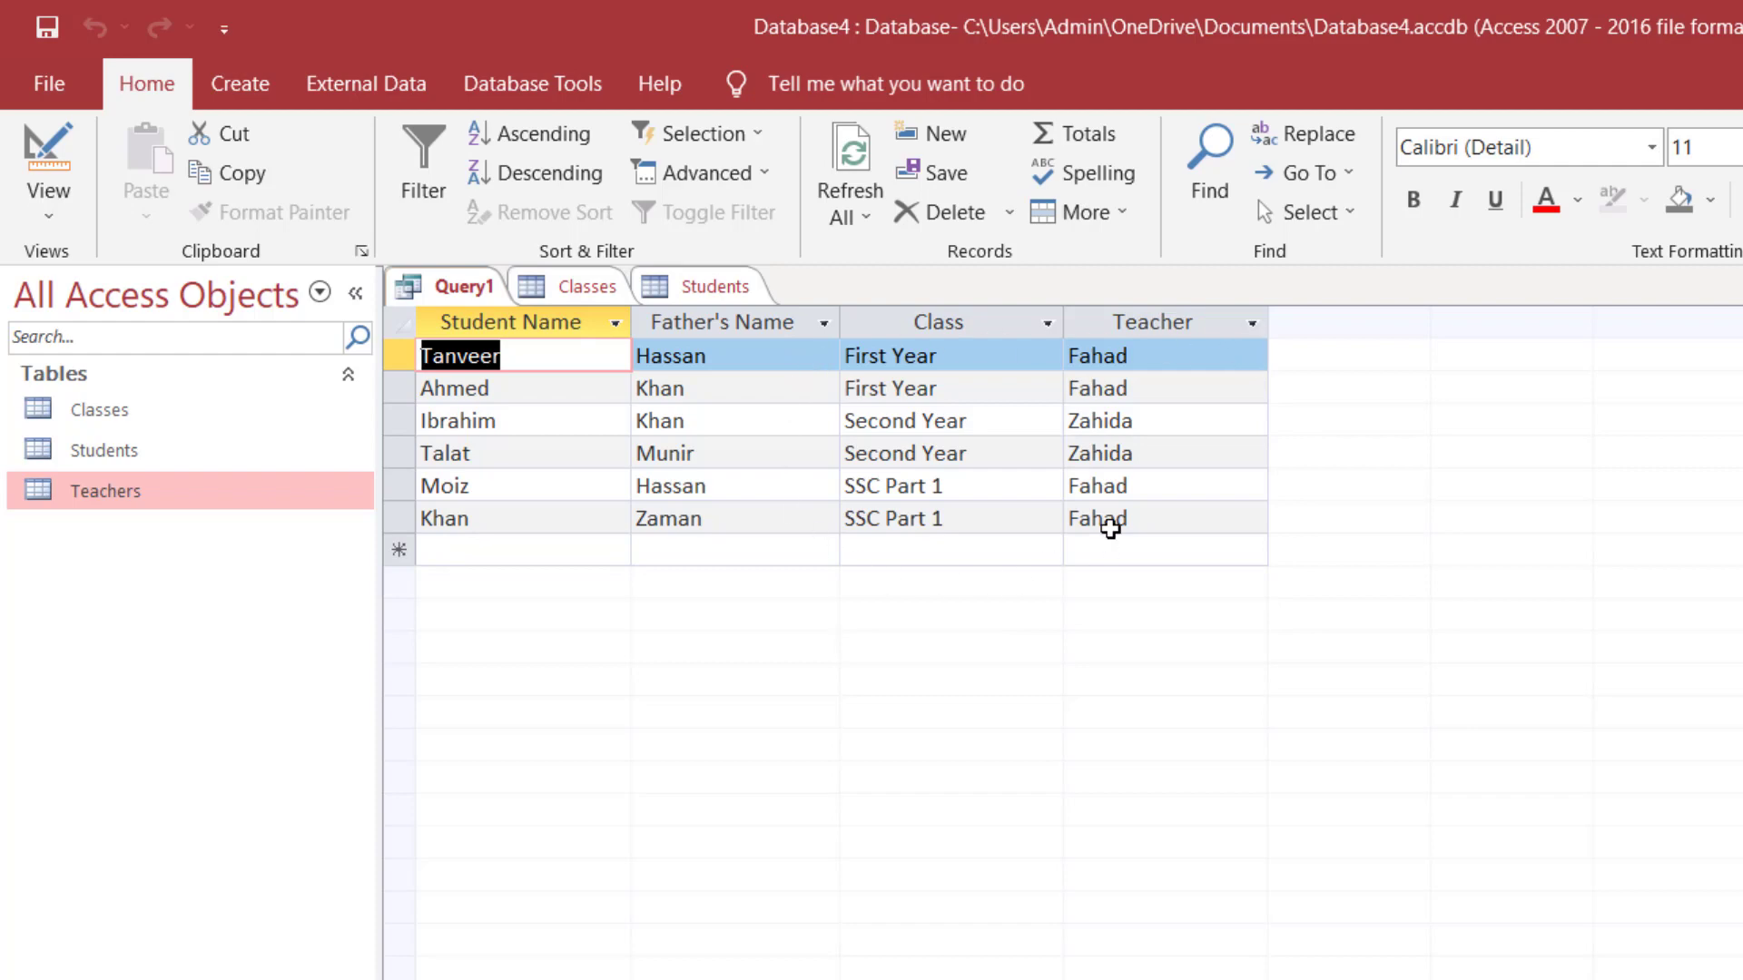
left_click(49, 154)
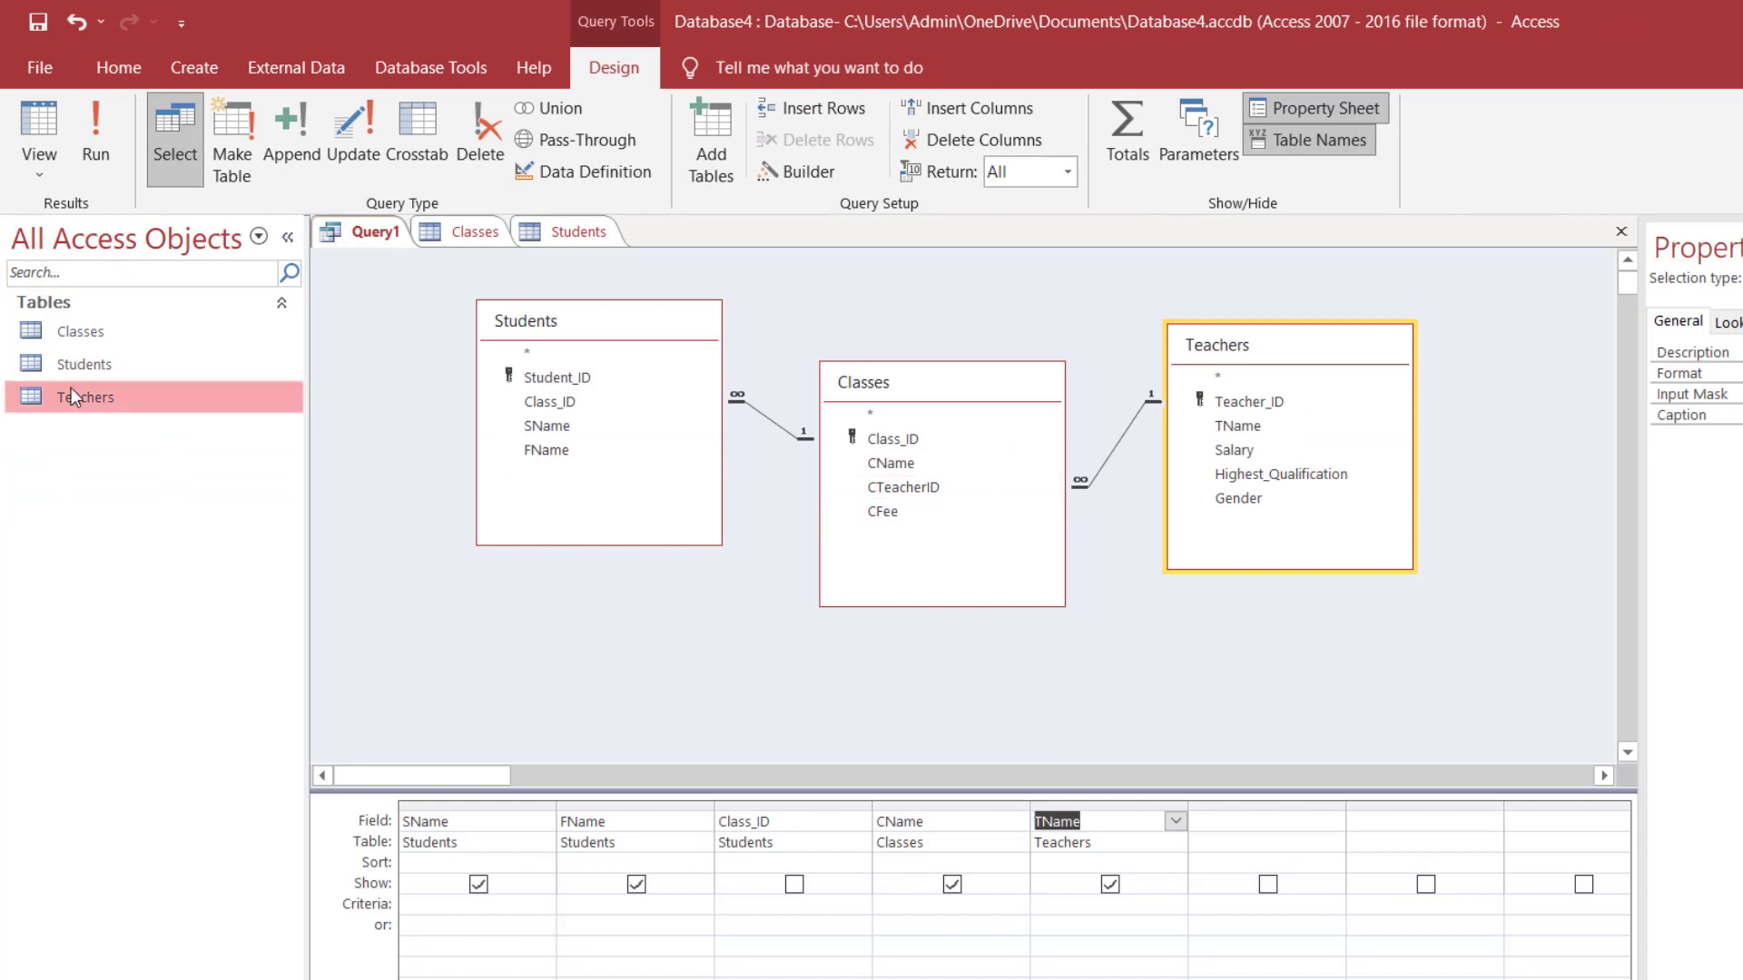
Examine the Classes table's records and field design, and close the table.
double_click(55, 334)
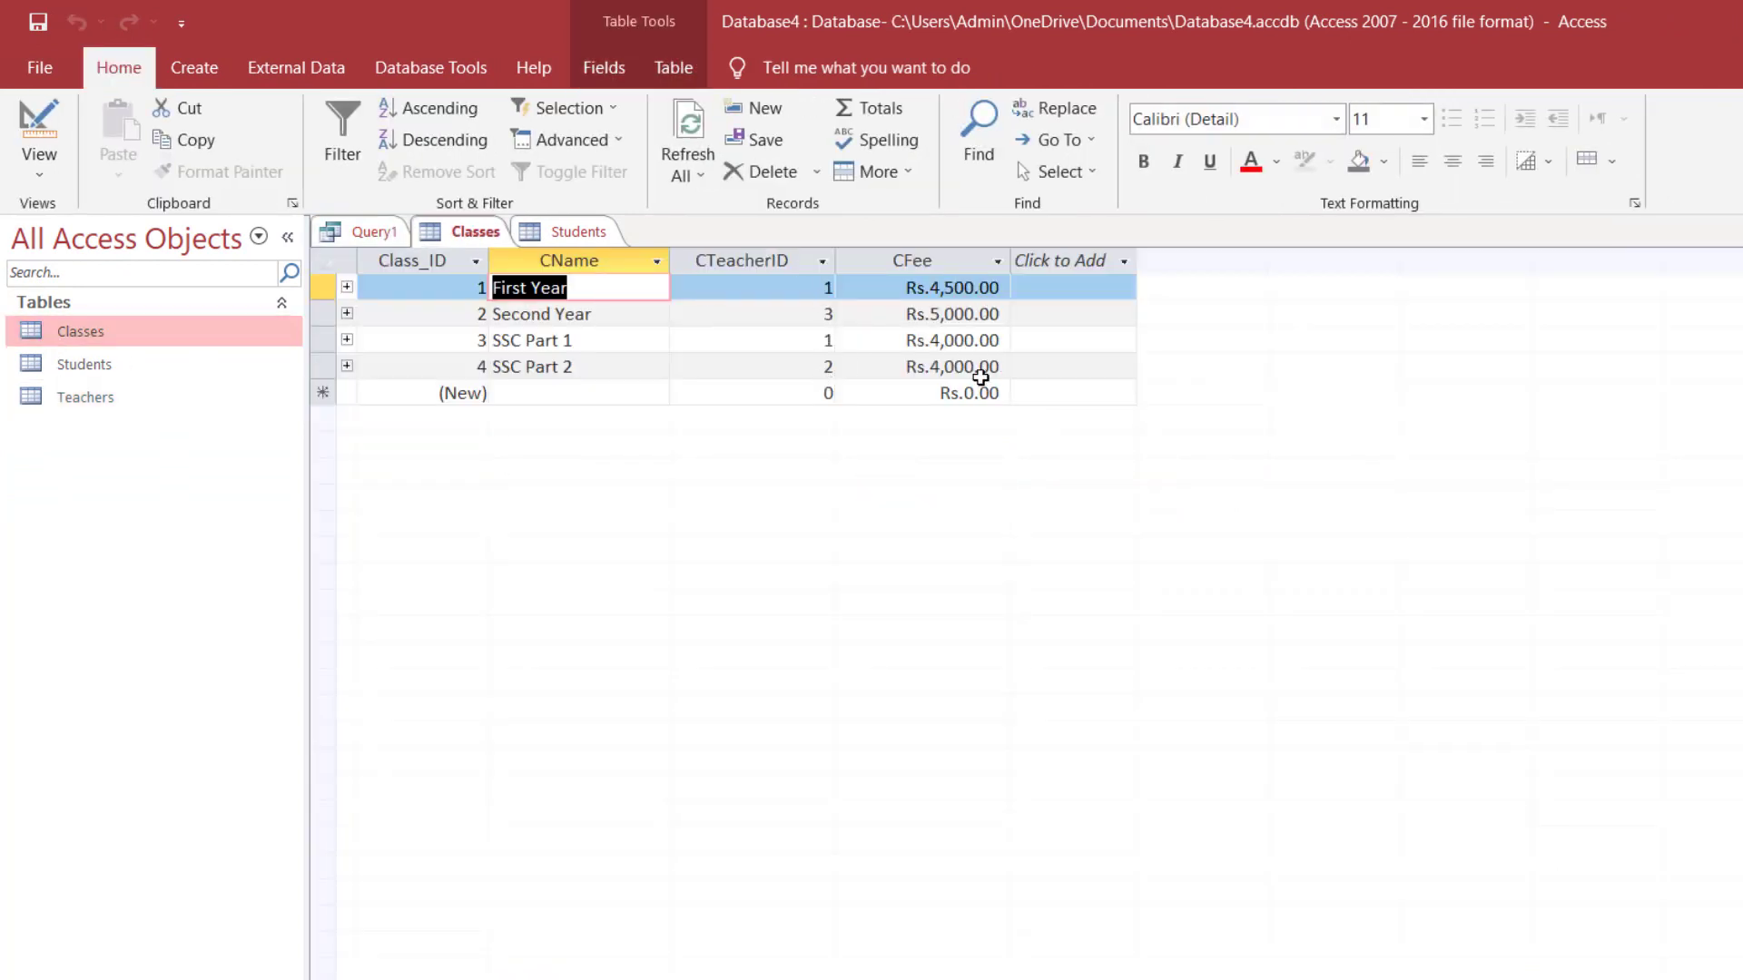
left_click(39, 126)
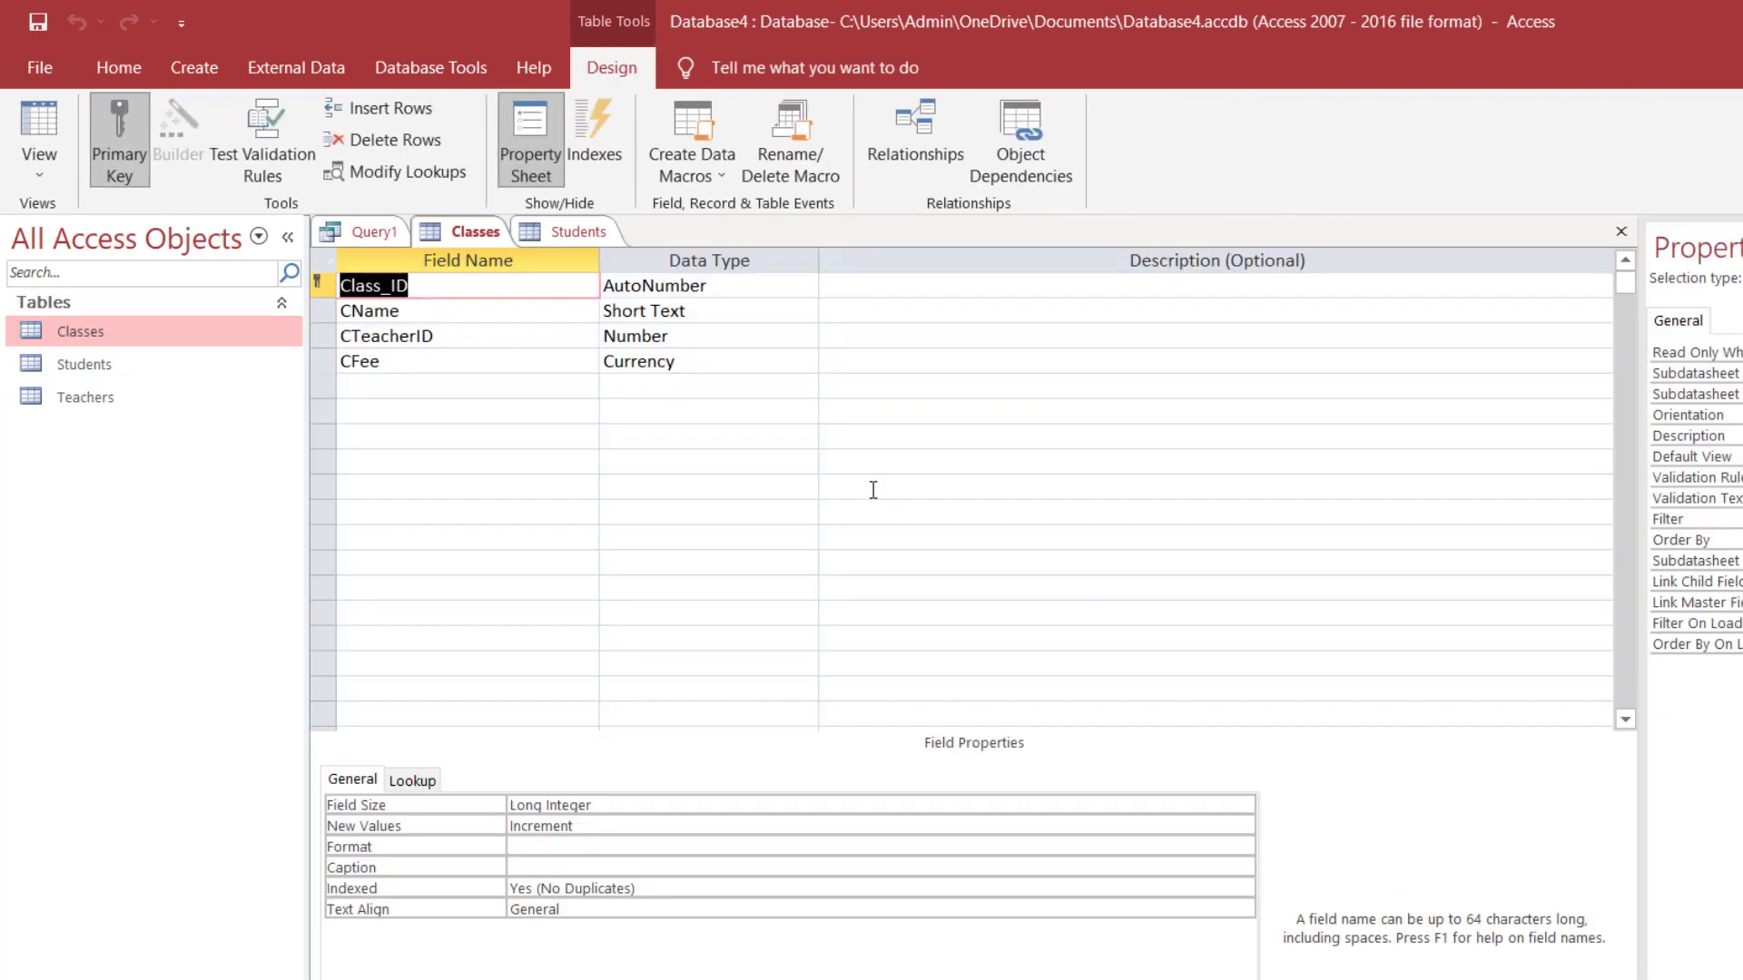
left_click(1621, 232)
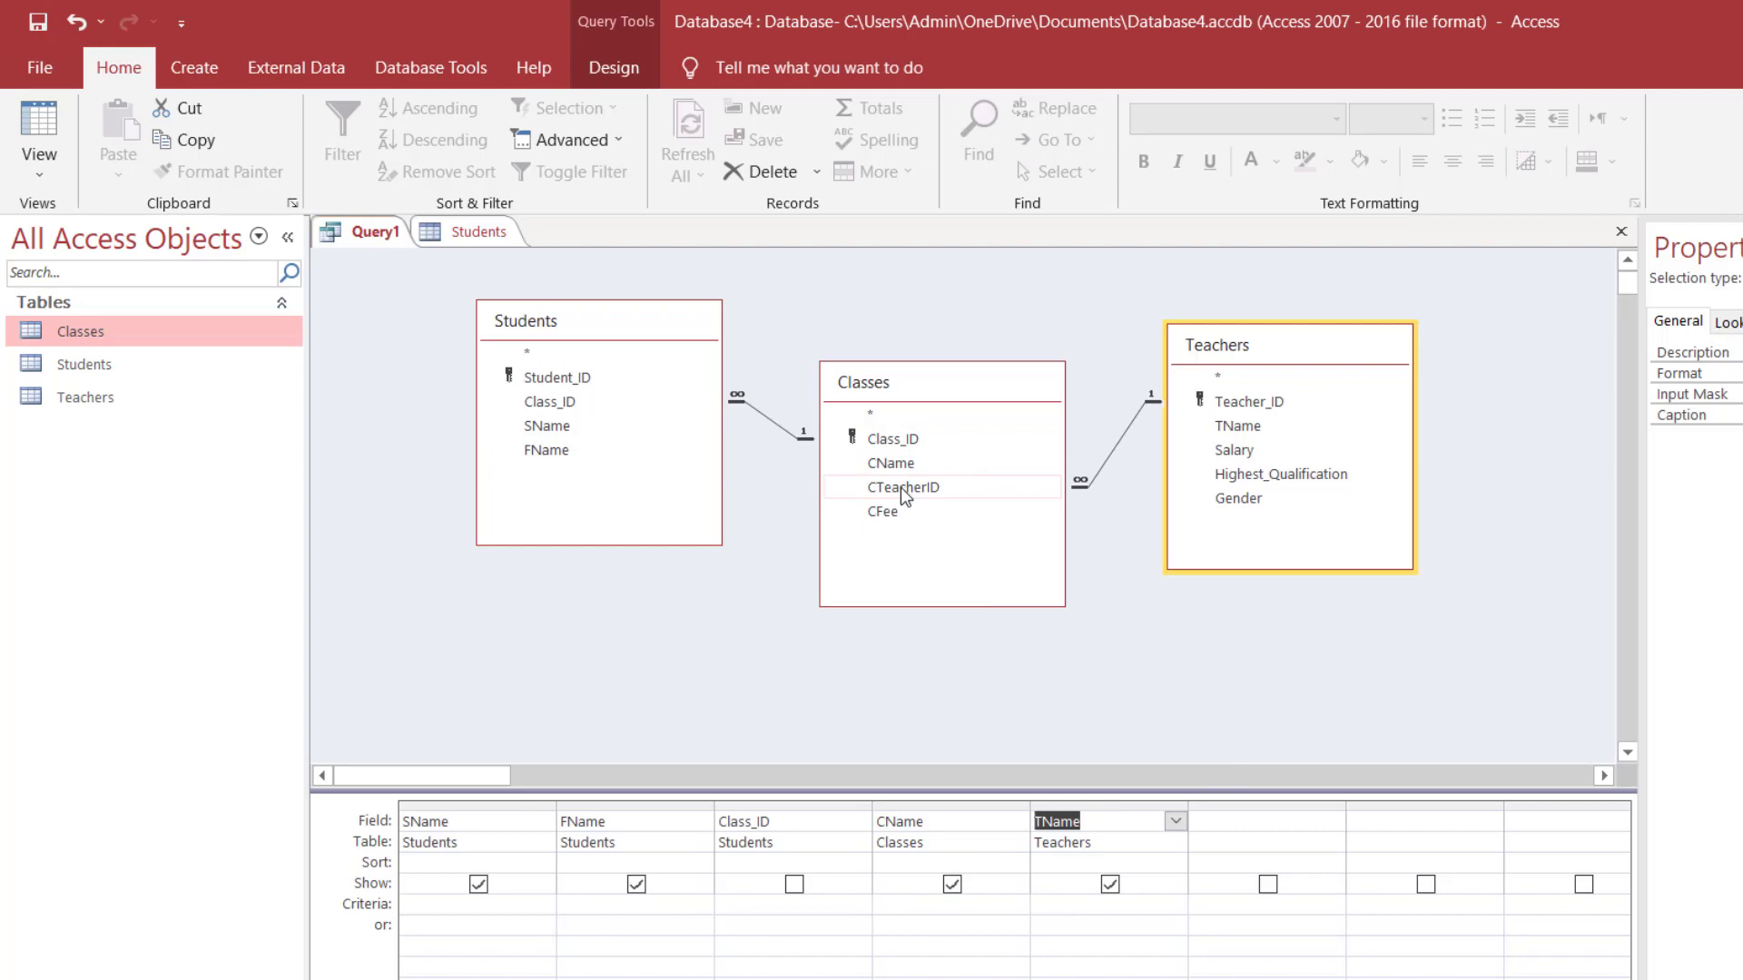
Add the CFee field from Classes as a query column after TName with the caption Fee, and check the datasheet.
left_click(885, 511)
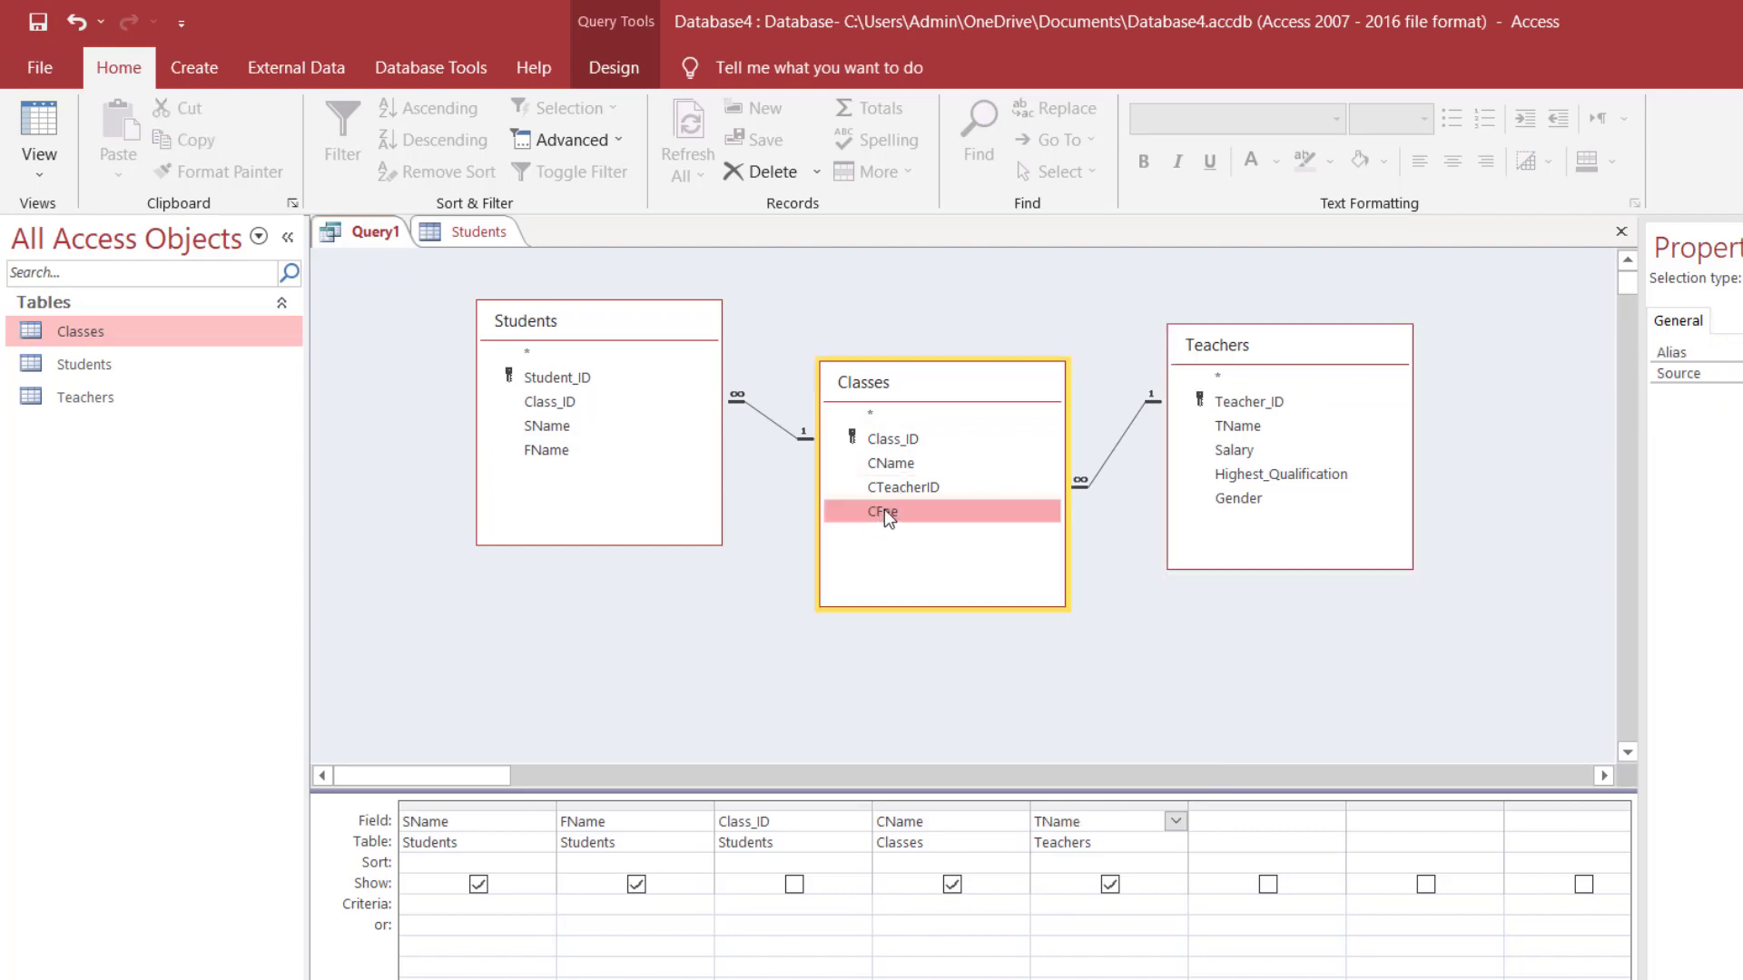
left_click_drag(884, 509, 1235, 817)
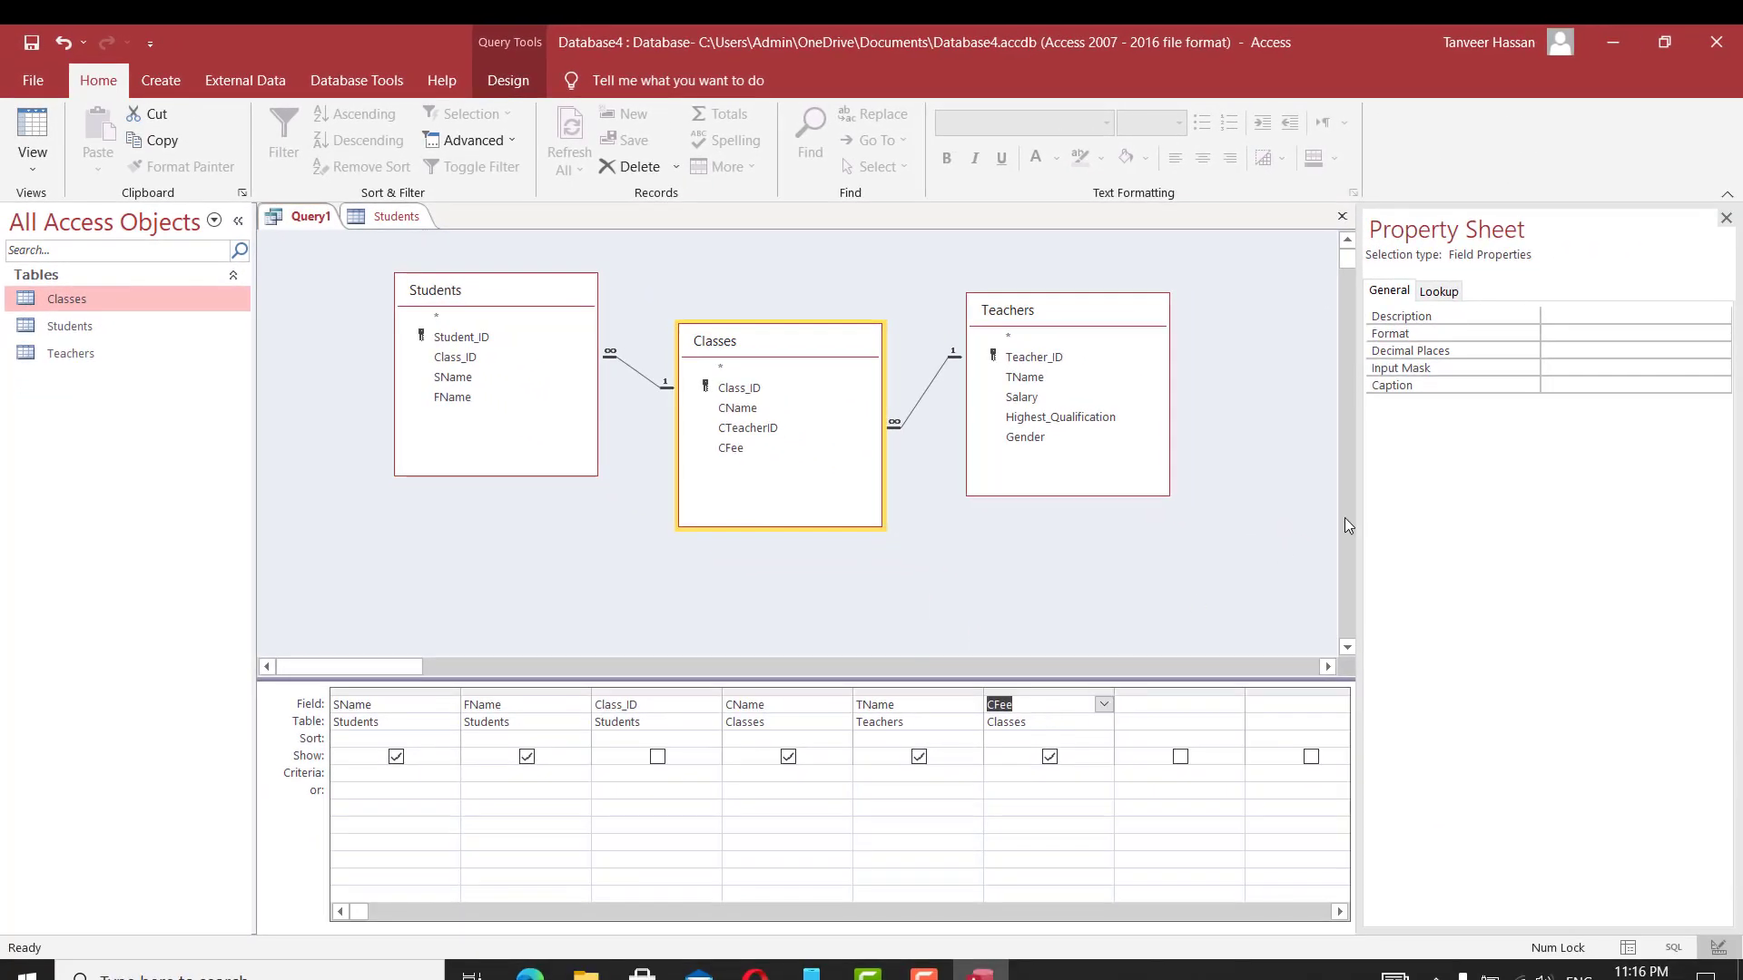
left_click(1589, 385)
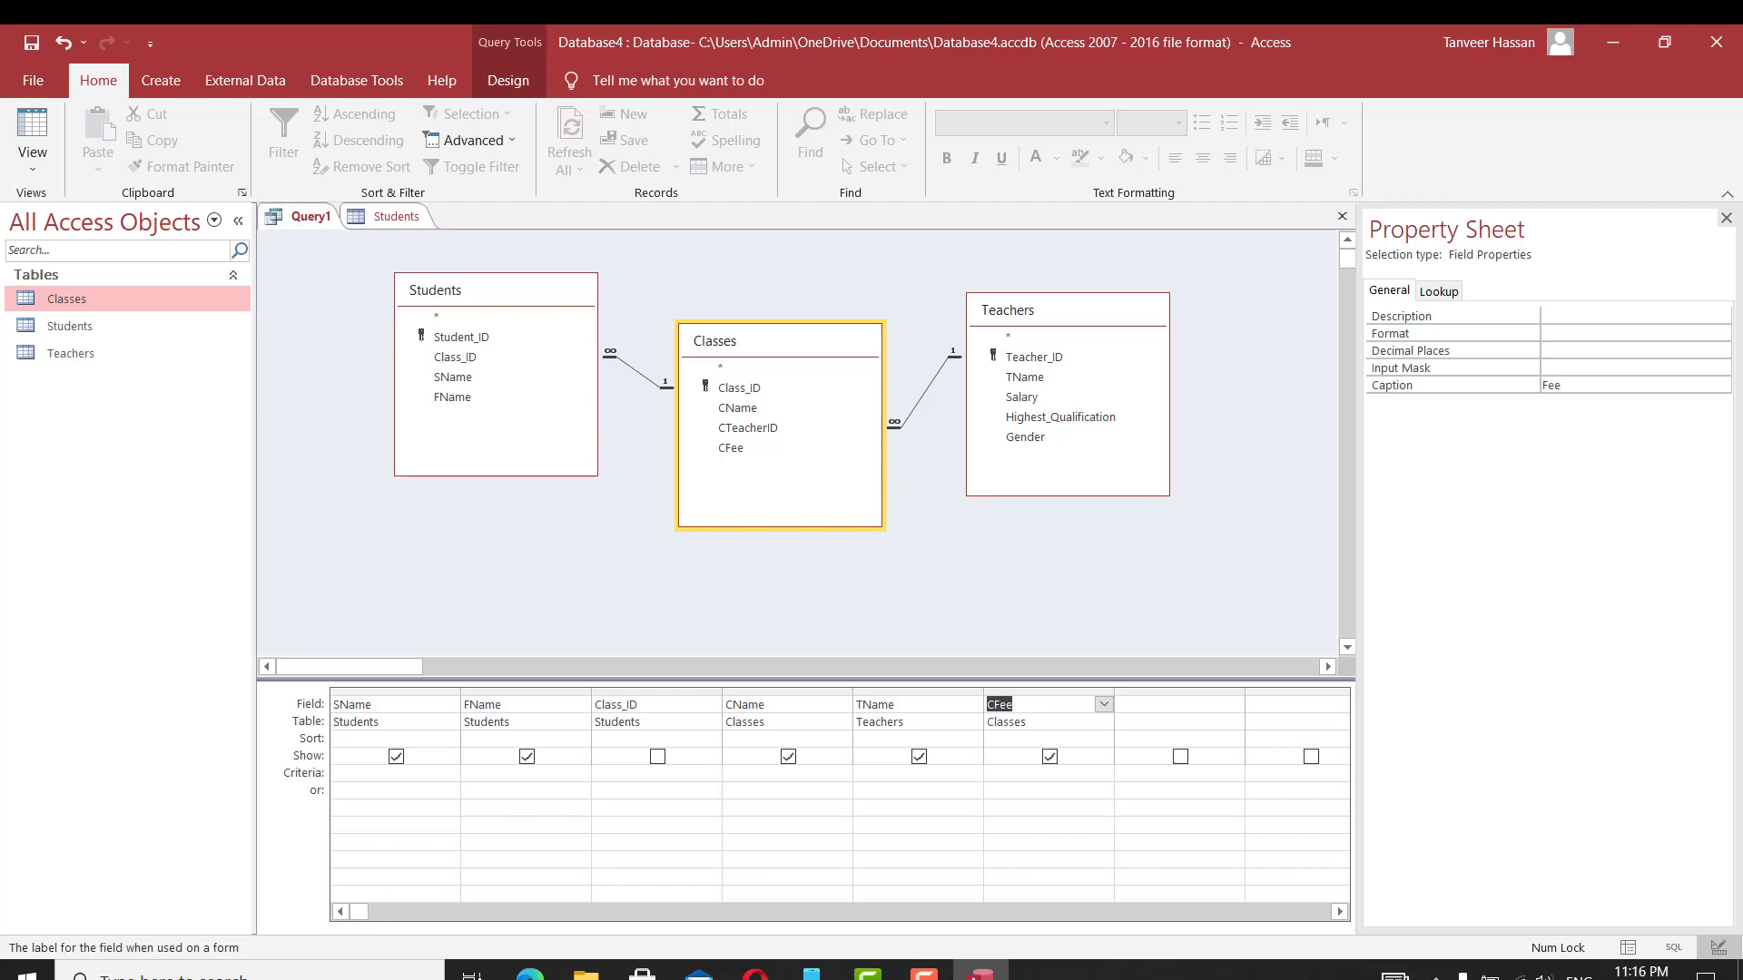
left_click(33, 131)
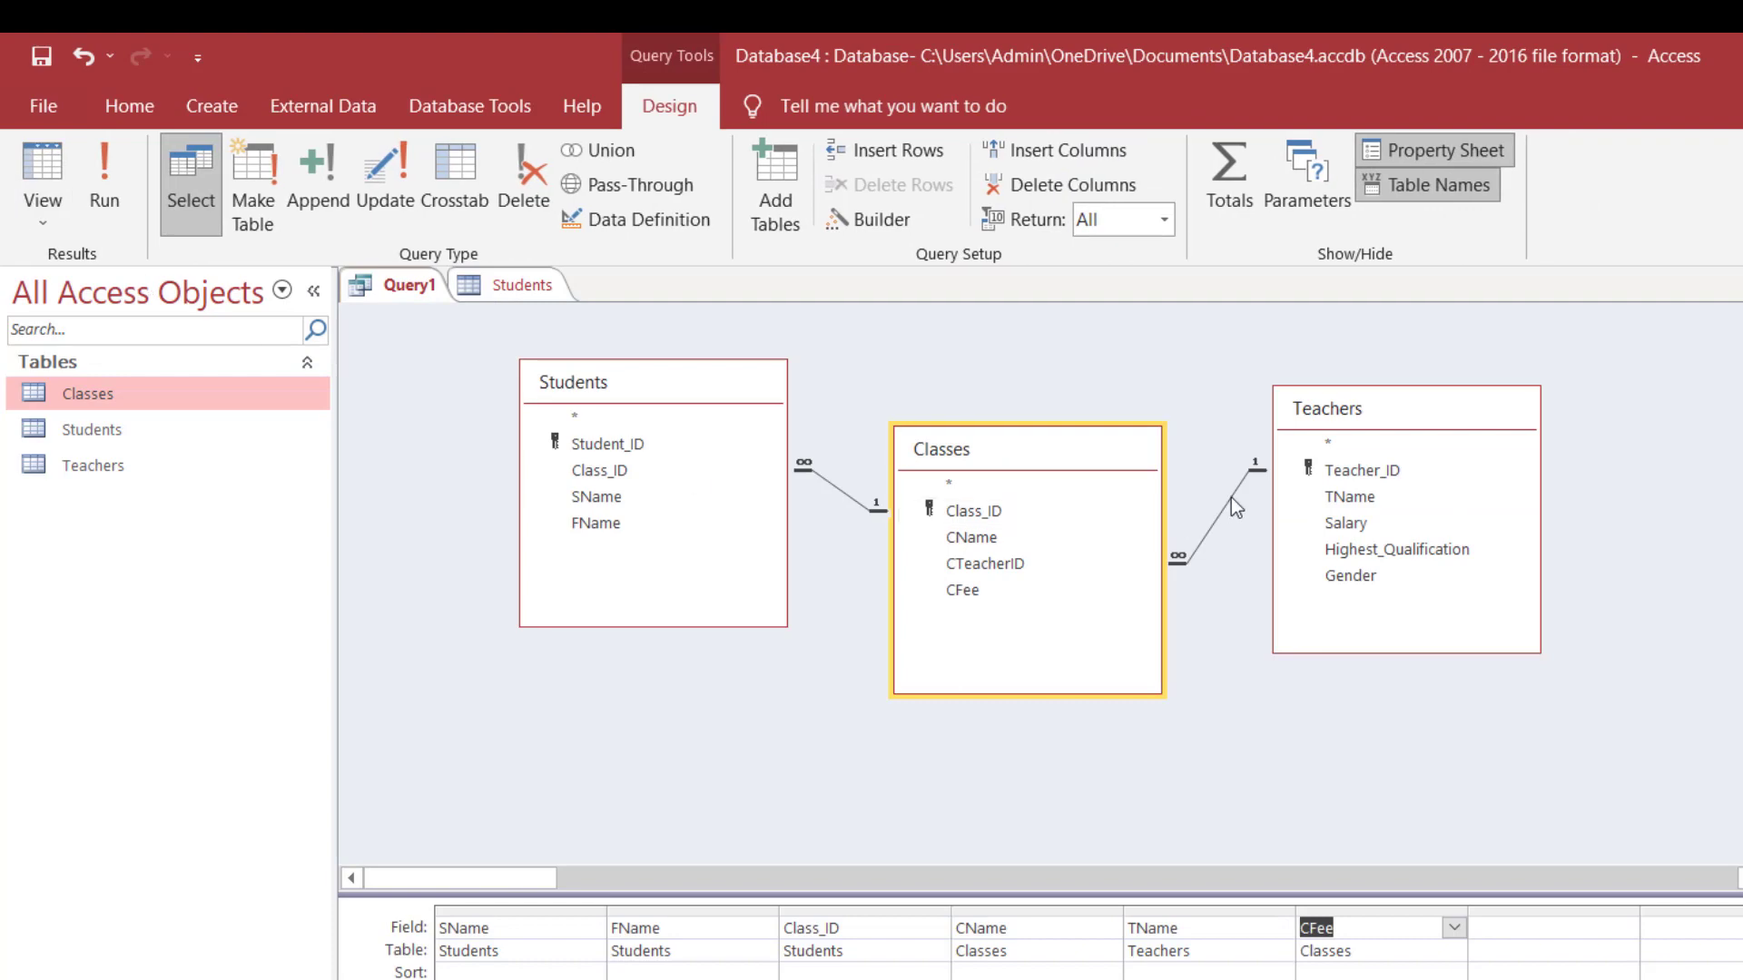
Rearrange the table diagram, moving Teachers slightly farther from Classes and placing Classes a little lower than its two neighbours.
left_click_drag(1449, 388, 1485, 357)
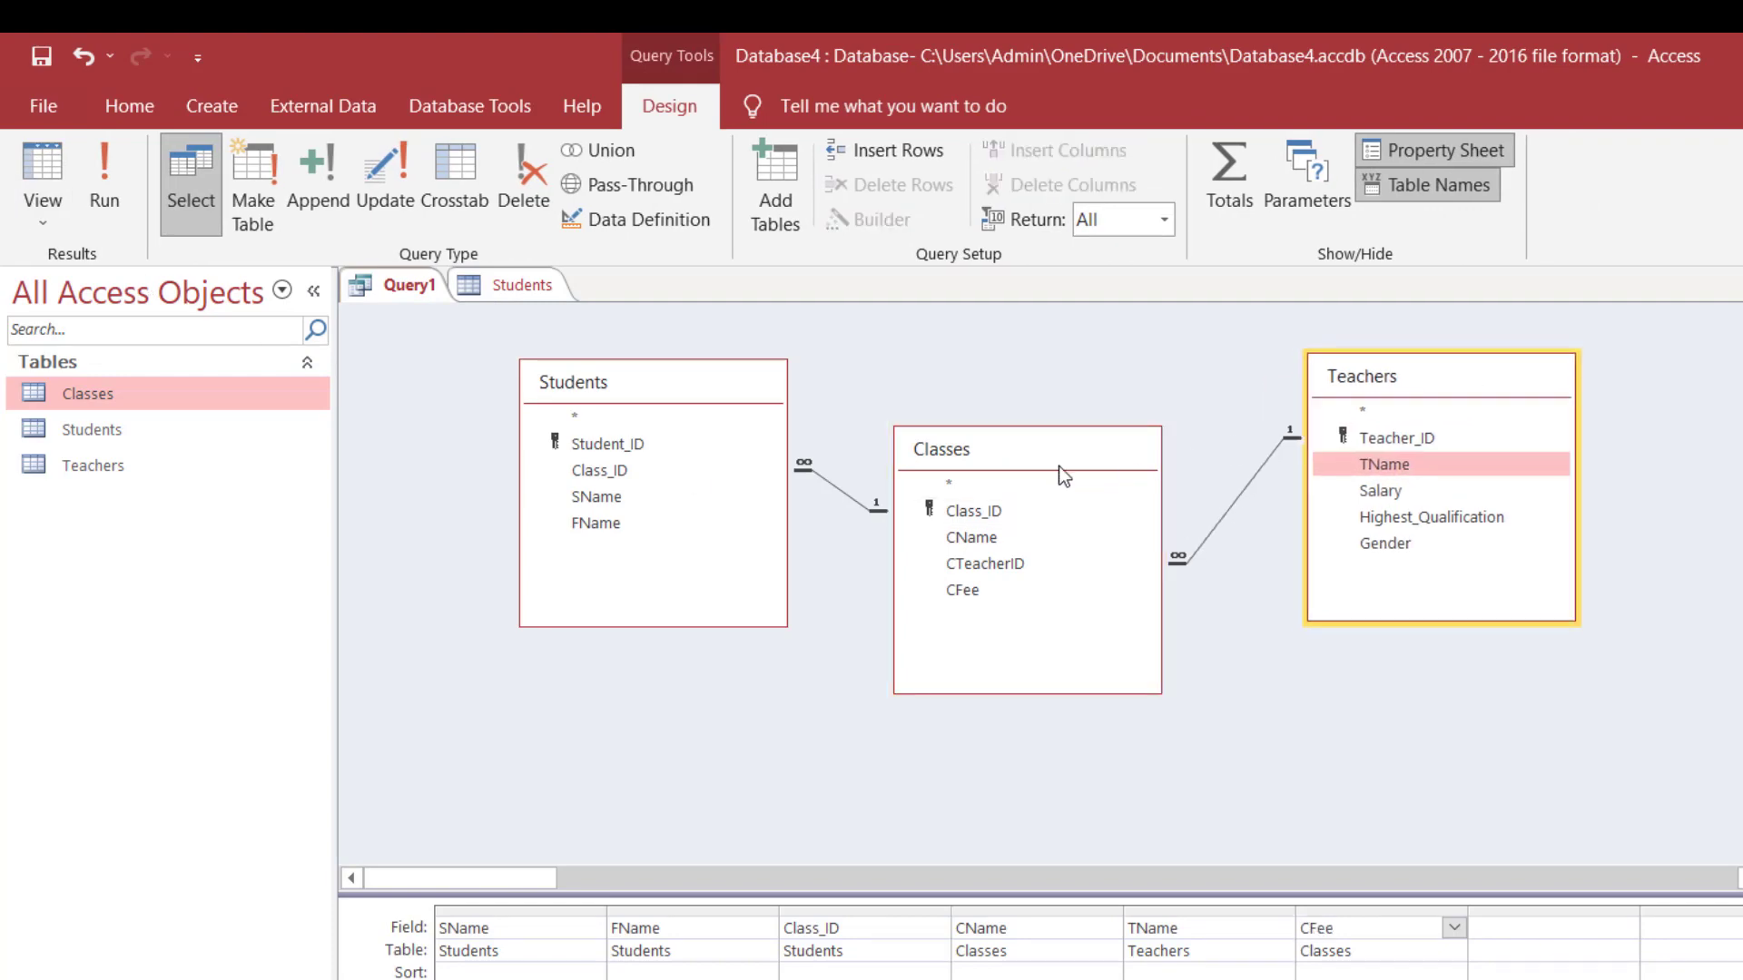
left_click_drag(1059, 466, 1039, 401)
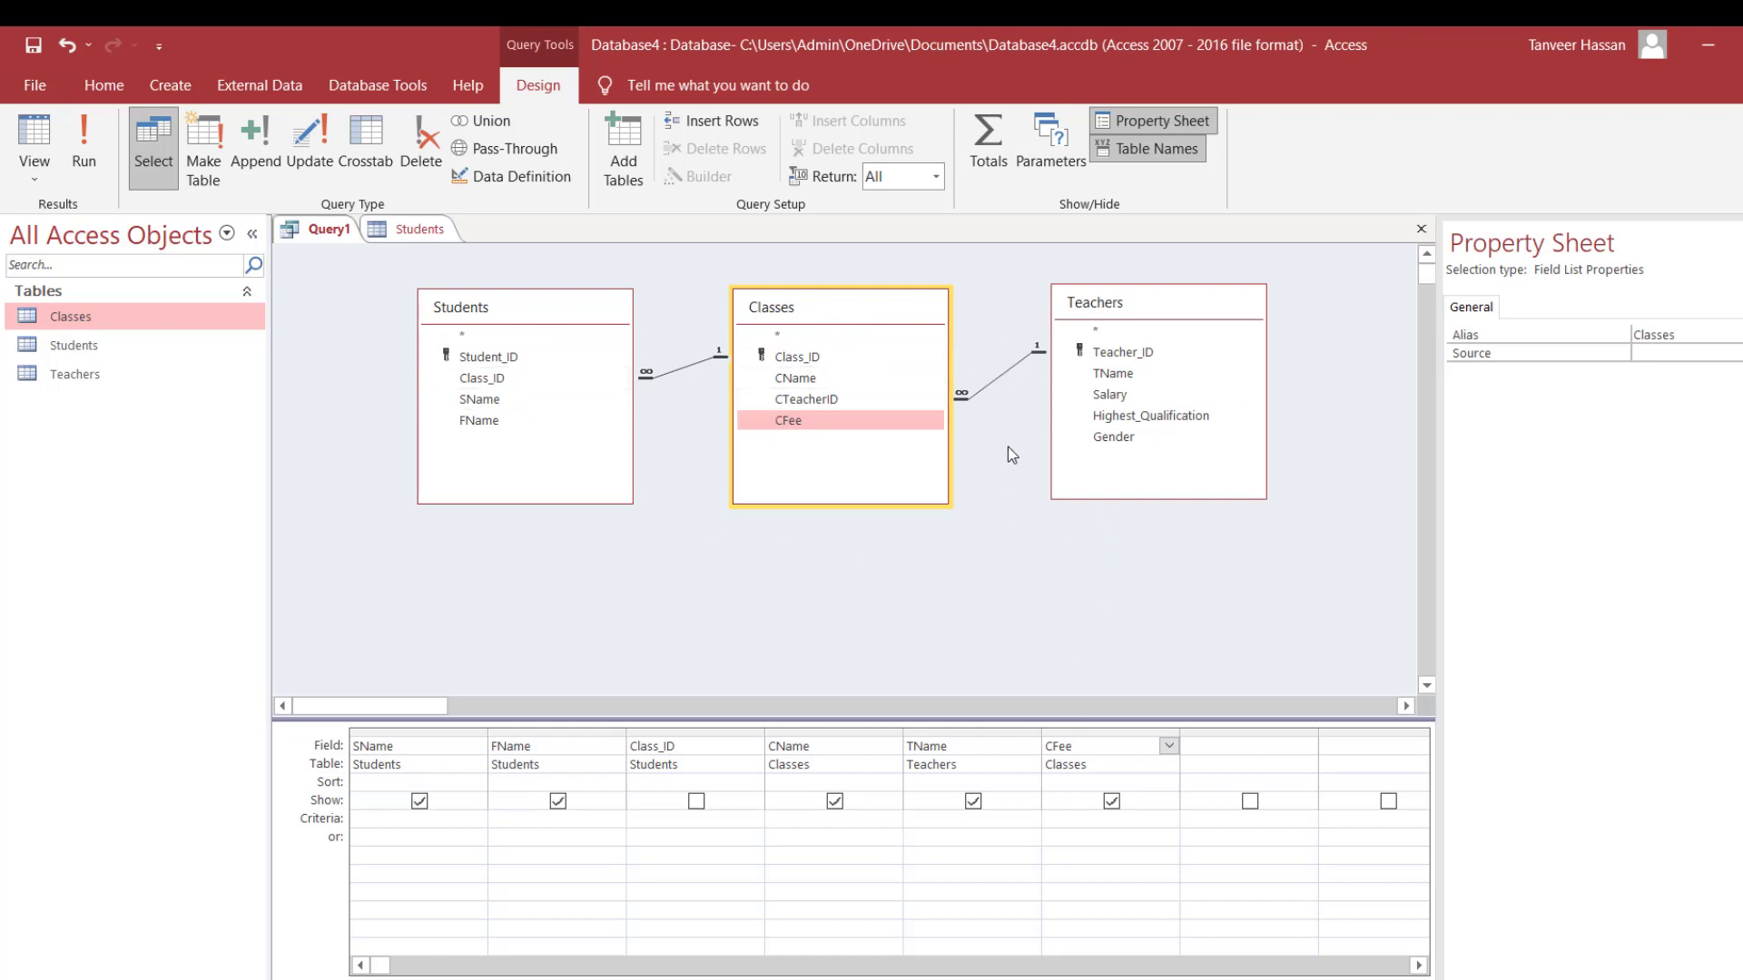
left_click_drag(851, 301, 851, 375)
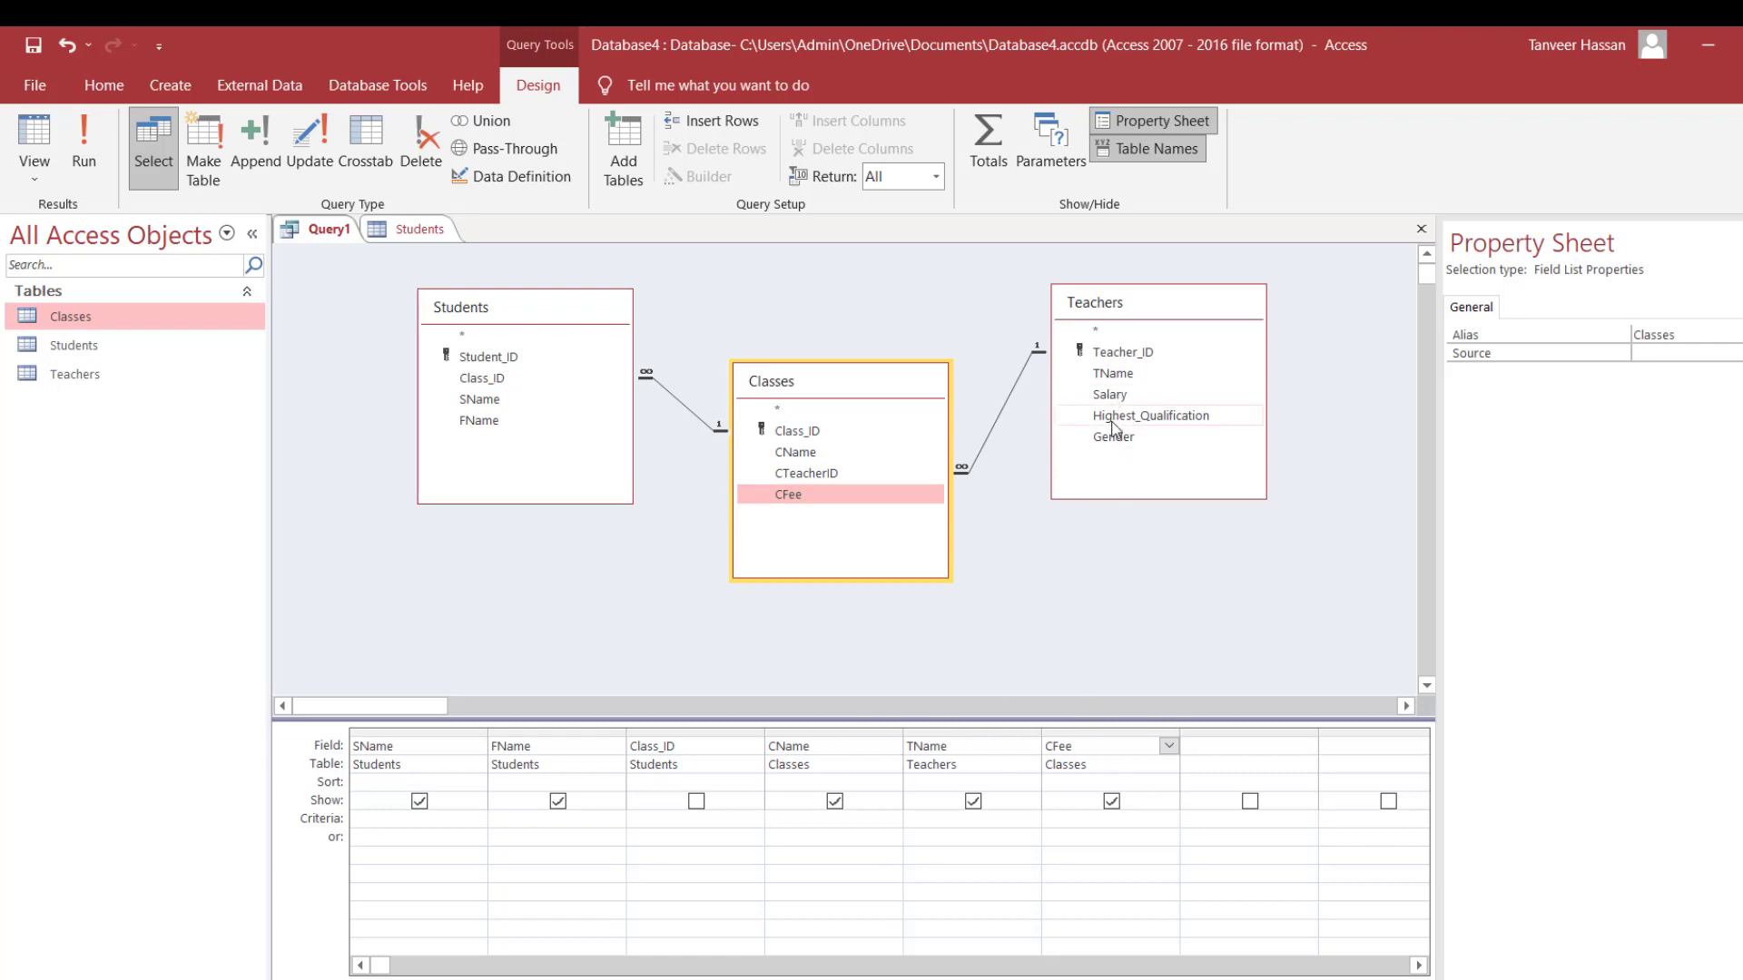
Insert the Gender field from Teachers as a query column before CFee, and check the datasheet before returning to Design View.
left_click_drag(1114, 436, 1053, 749)
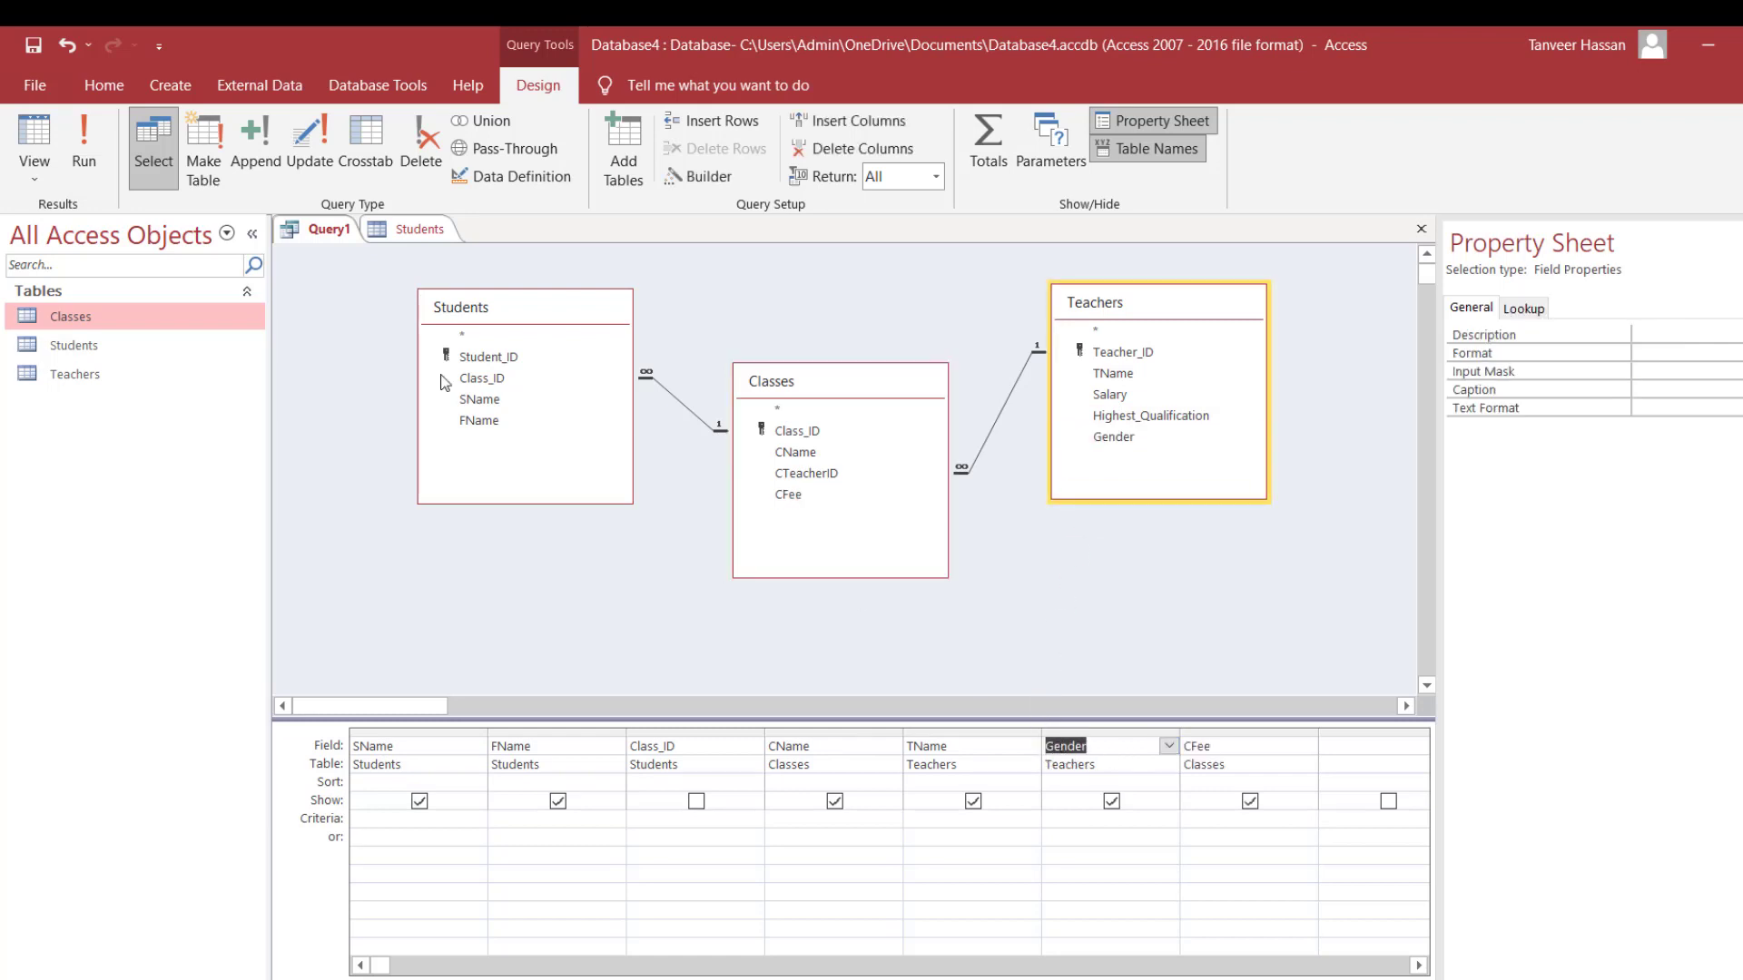
left_click(35, 141)
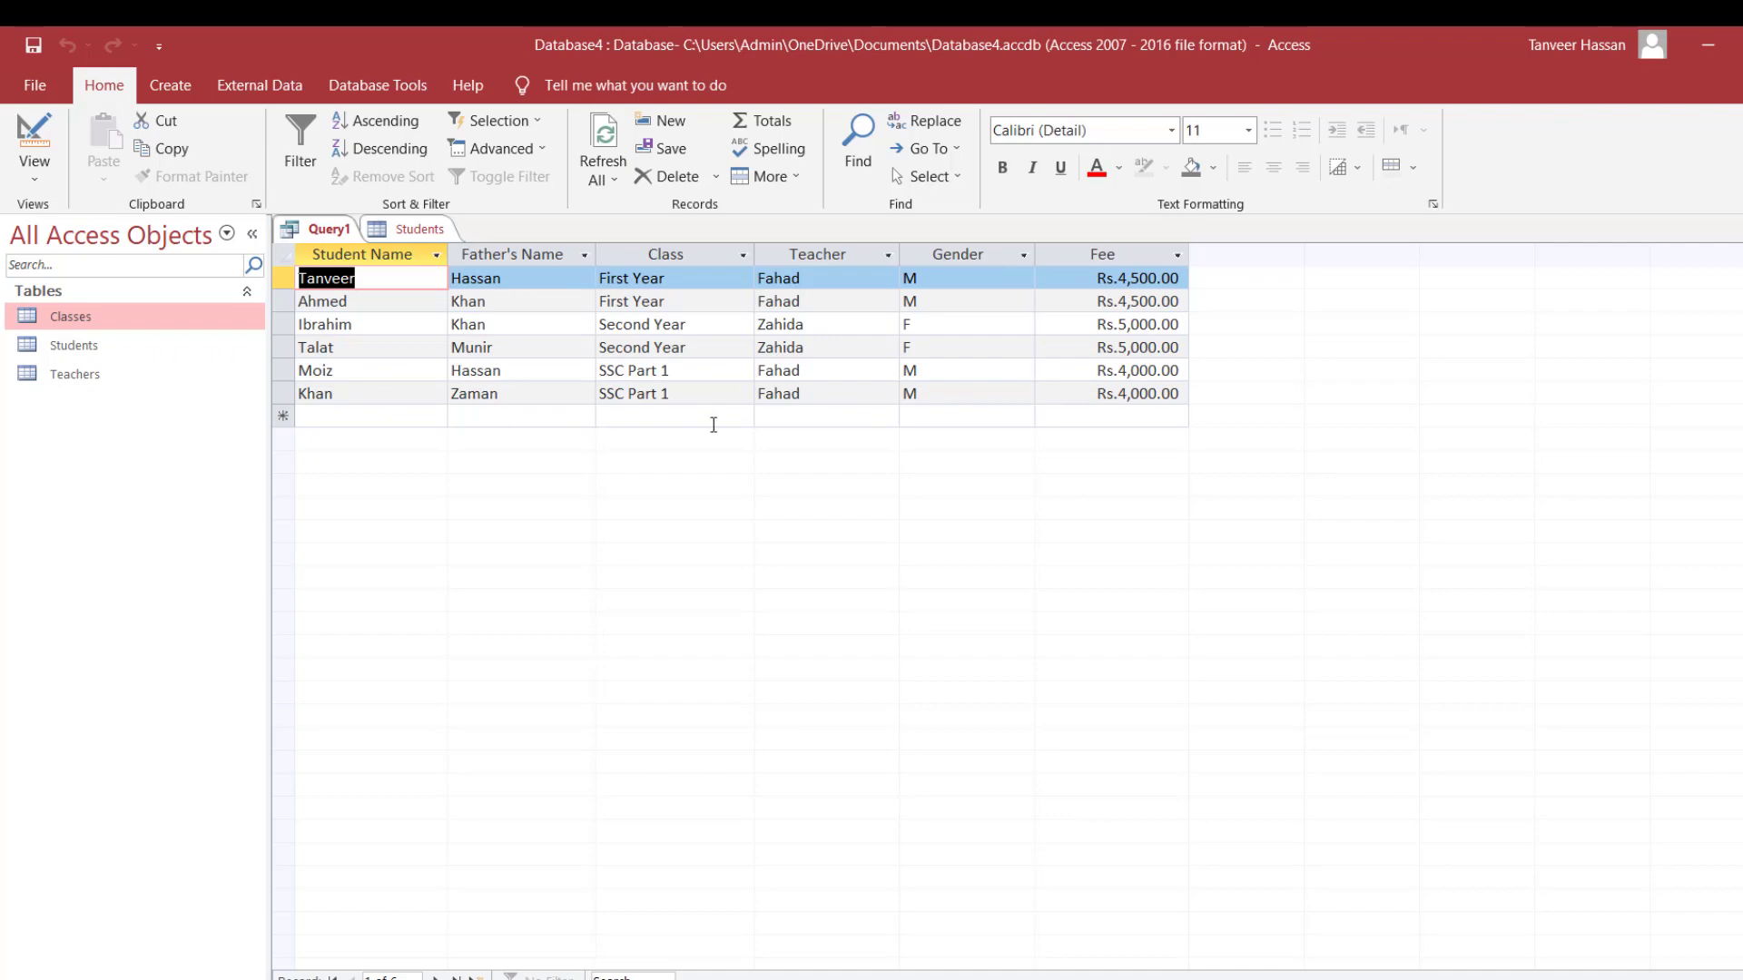
left_click(35, 136)
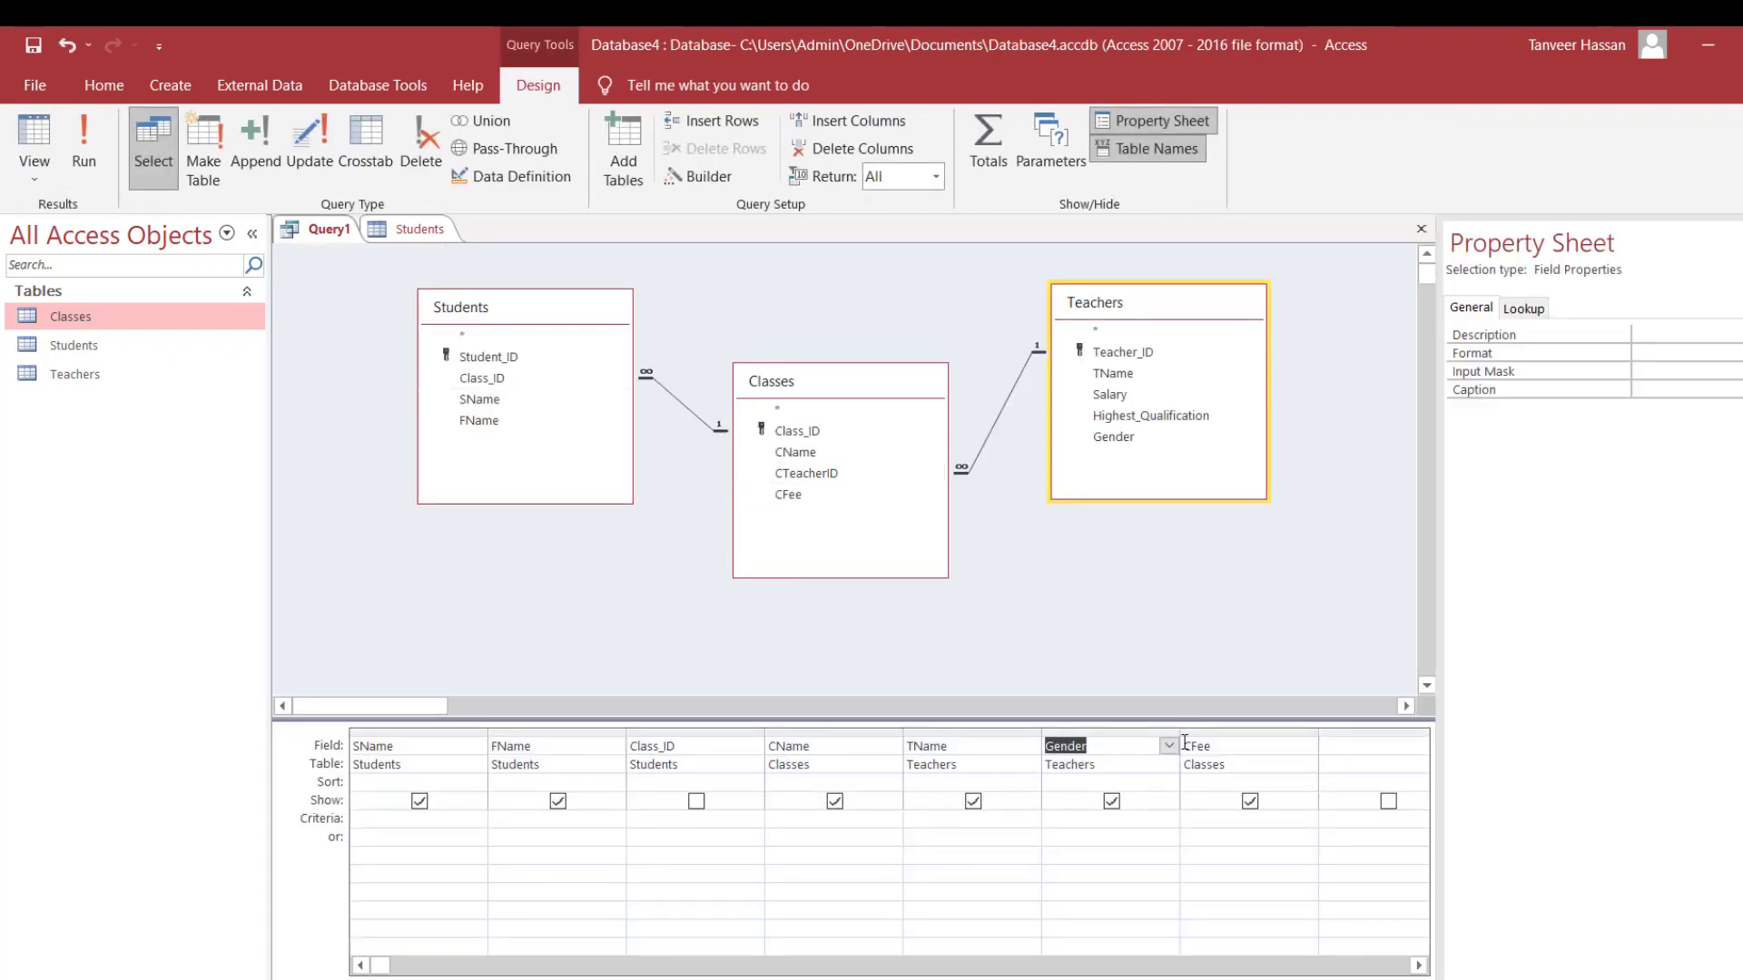
Hide the FName, CName, TName and Gender columns from the query output, checking the datasheet before returning to Design View.
left_click(557, 801)
left_click(835, 801)
left_click(973, 801)
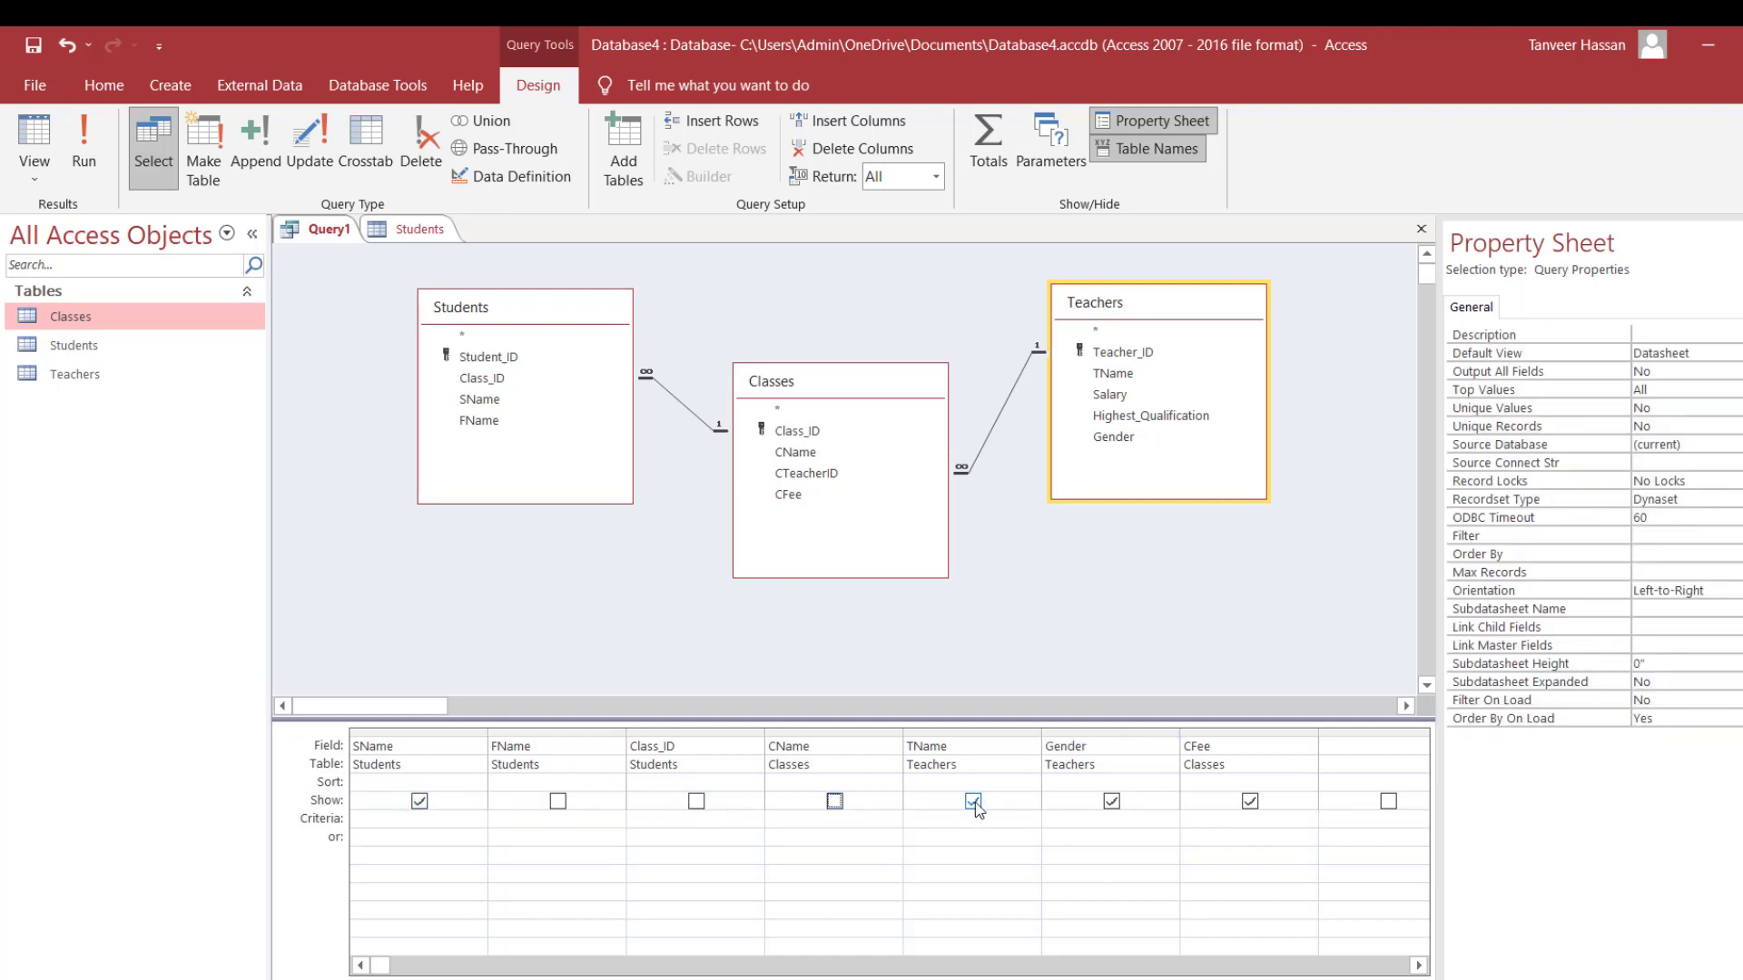
left_click(1120, 802)
left_click(47, 141)
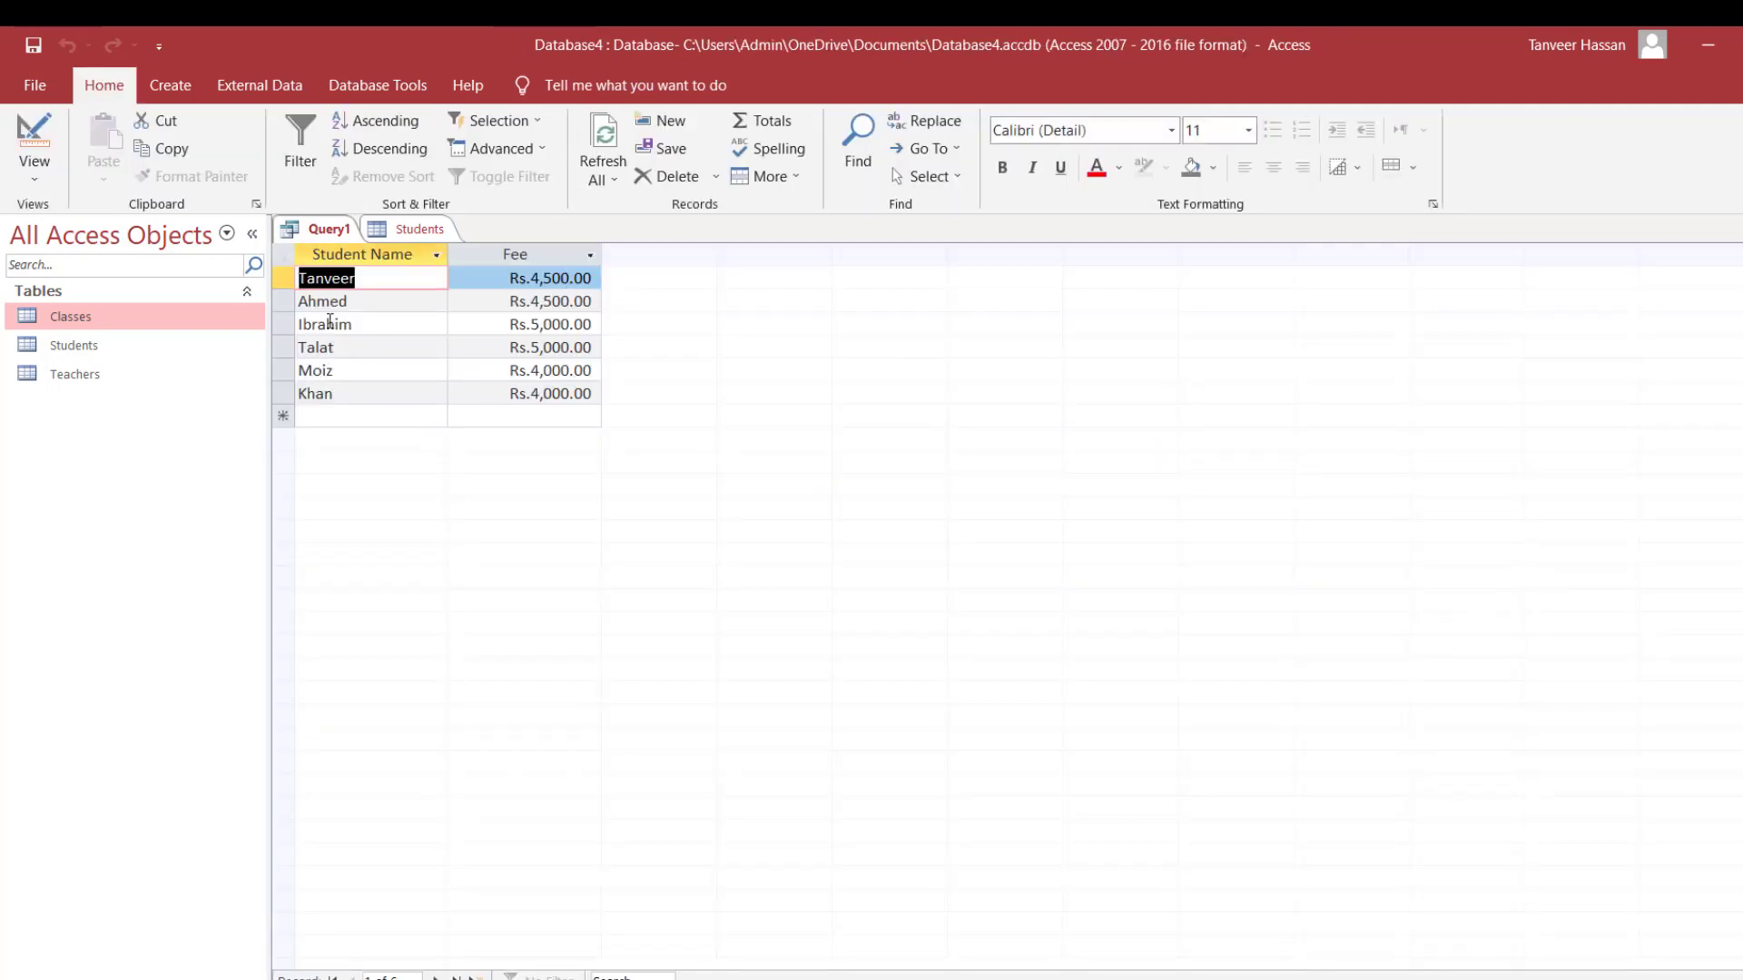
left_click(21, 131)
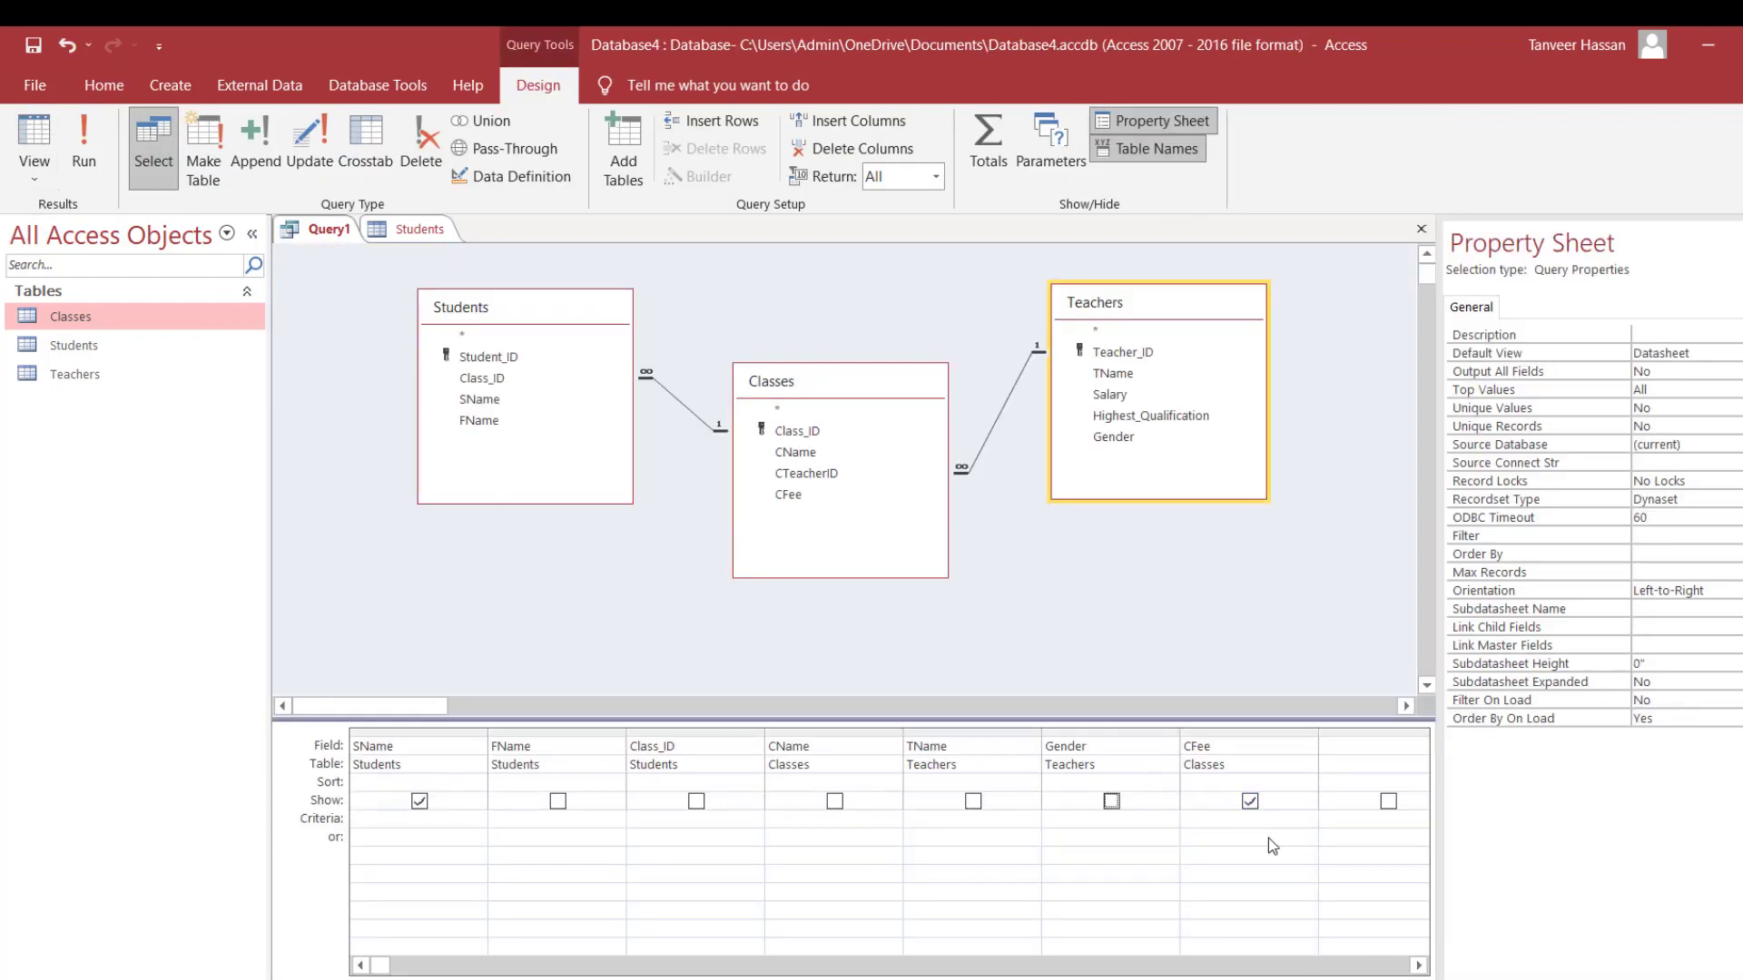
Hide the CFee column and show Gender in the output instead, checking the datasheet before returning to Design View.
left_click(1251, 800)
left_click(1111, 801)
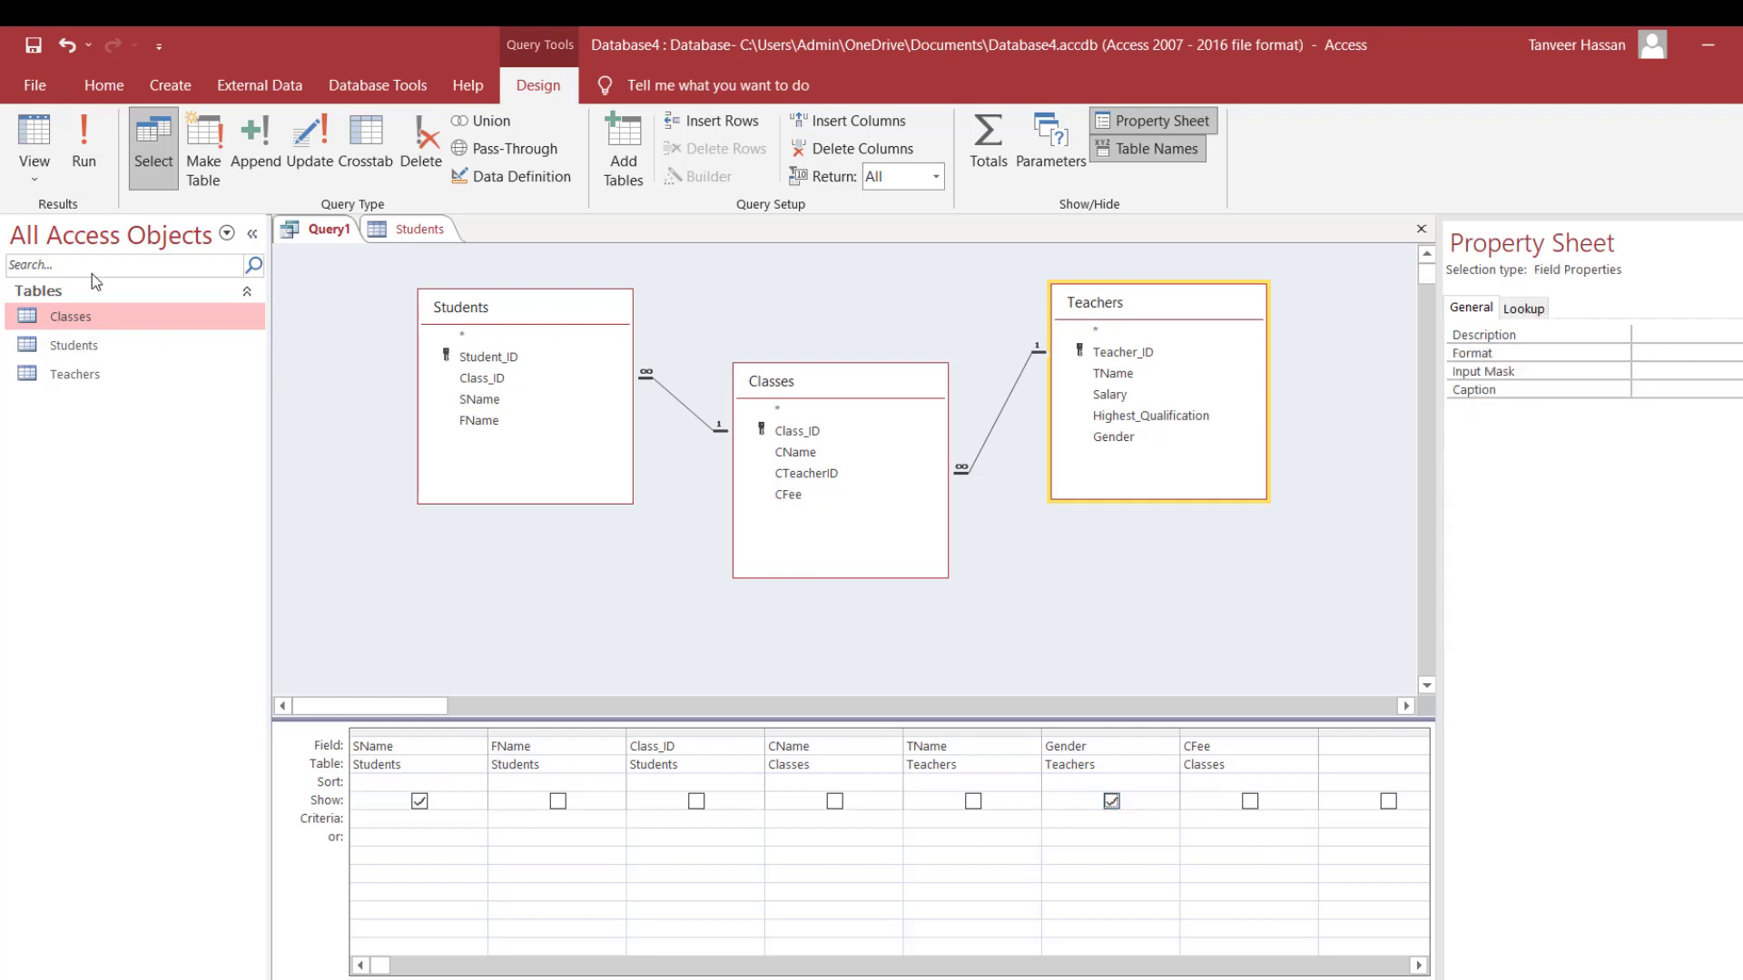
left_click(33, 136)
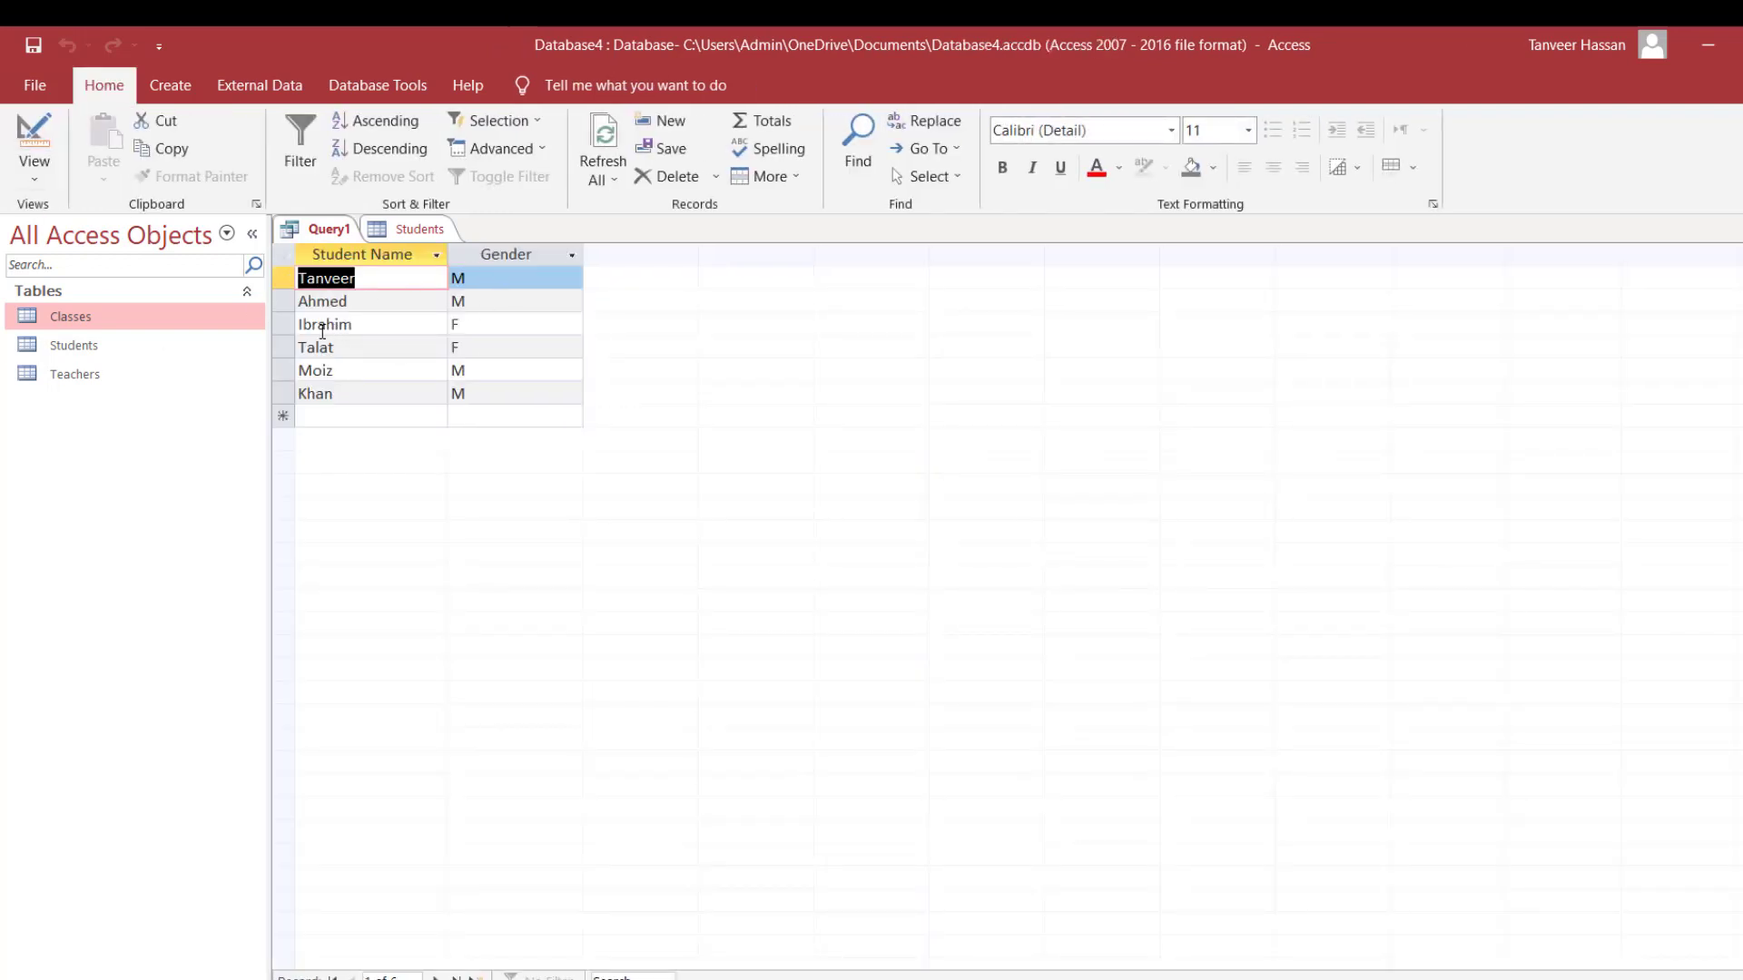
left_click(47, 163)
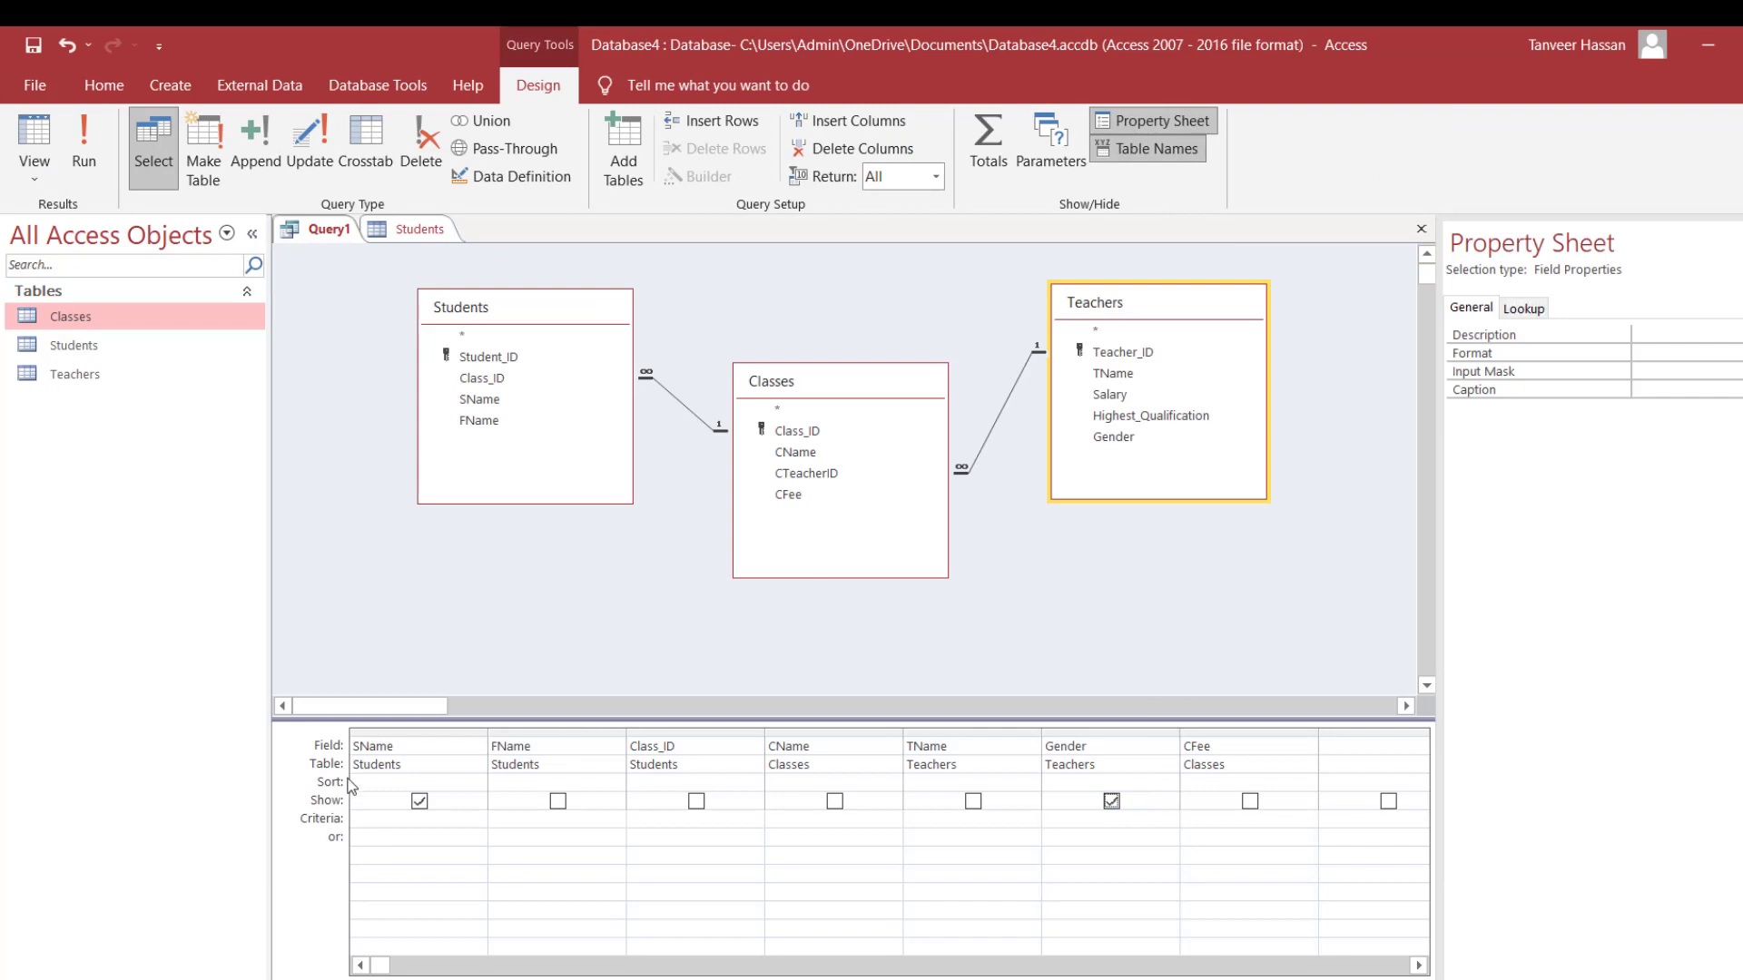
Enlarge the query grid, show Class_ID with the criterion 1, and check the filtered datasheet before returning to Design View.
left_click_drag(1070, 719, 1067, 594)
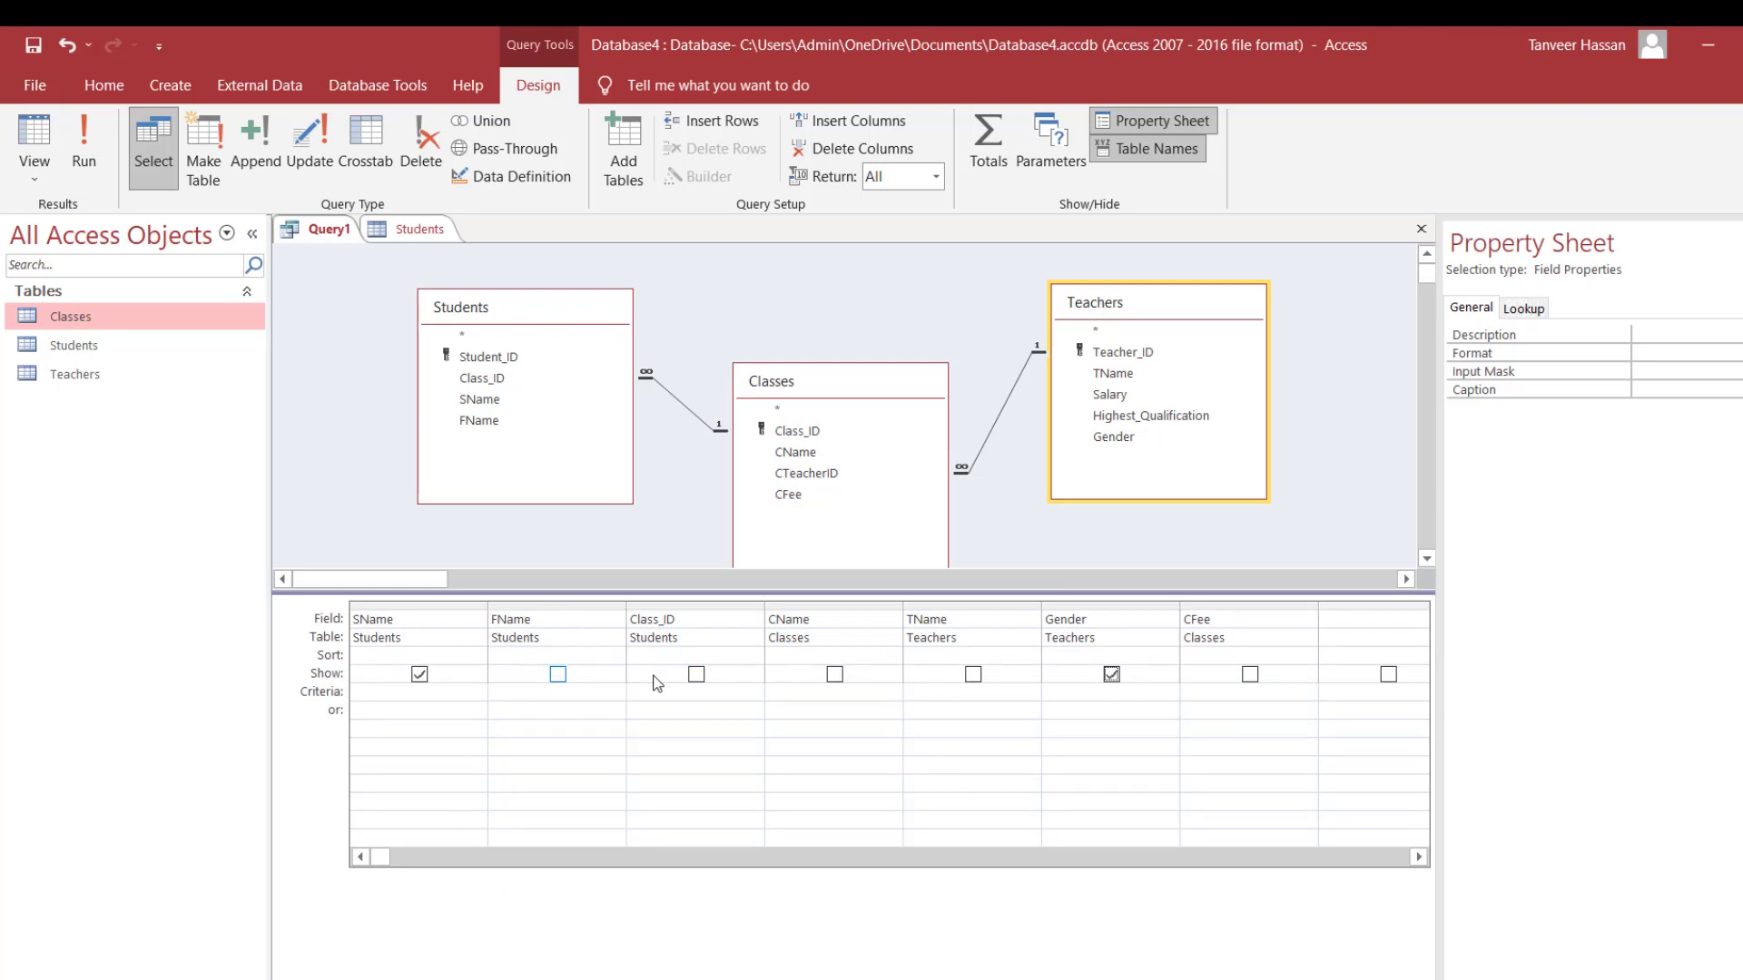
left_click(696, 674)
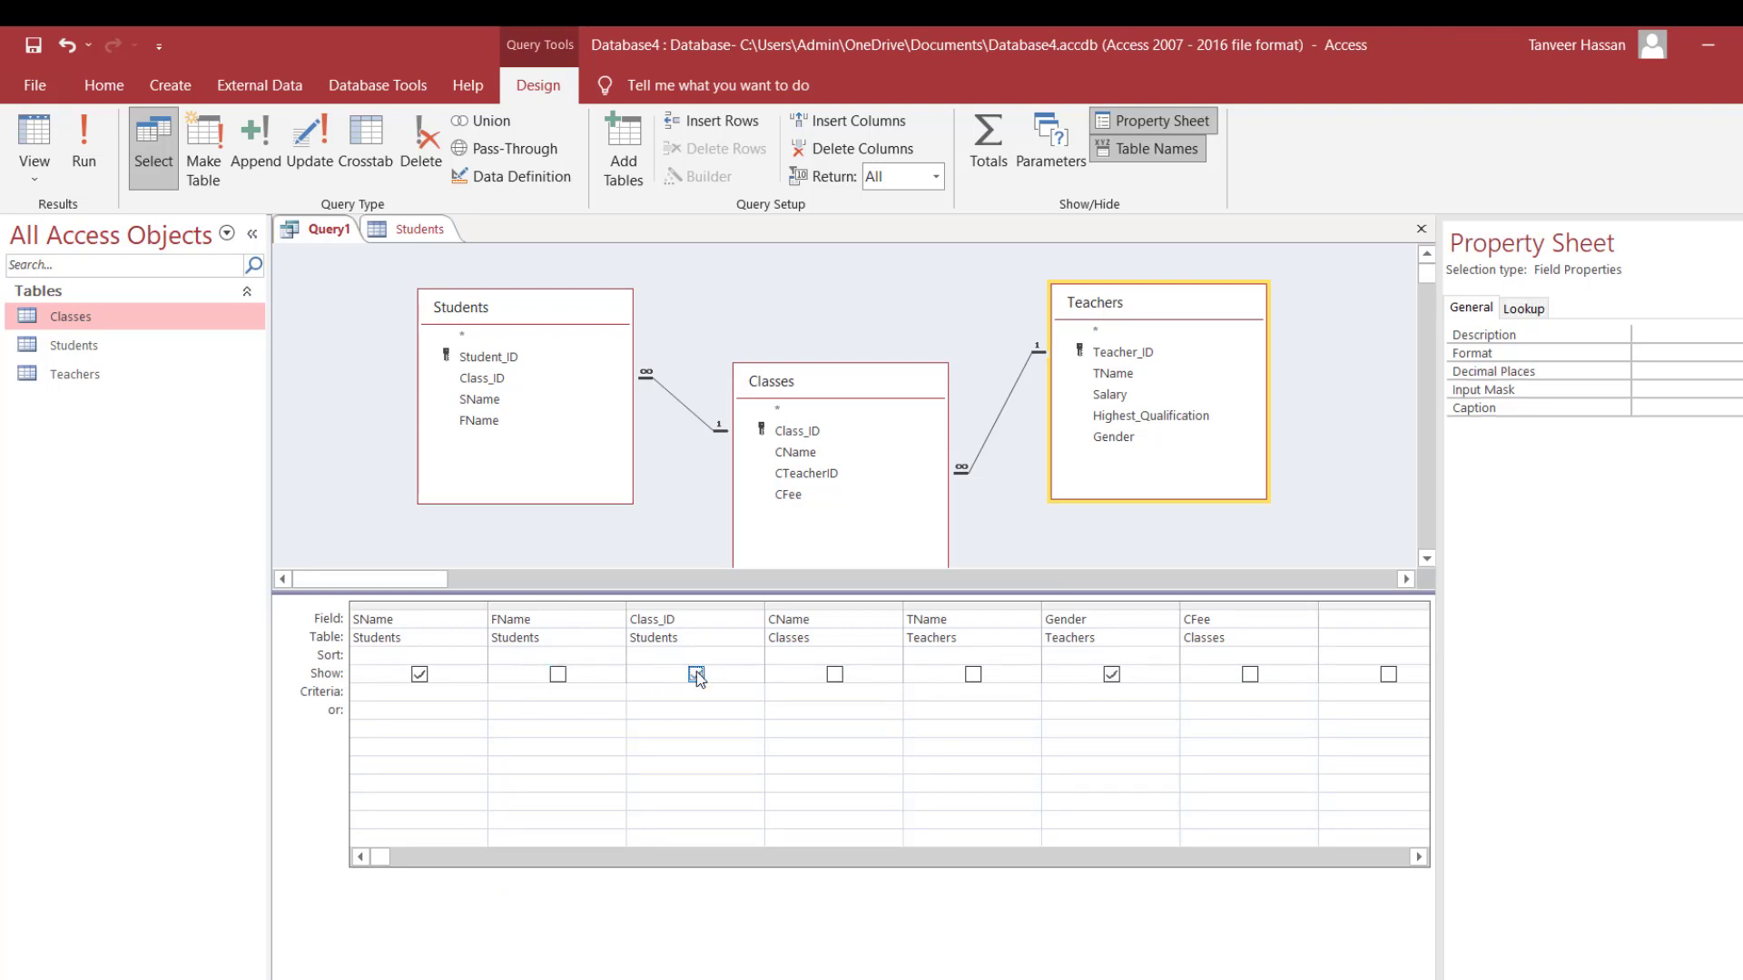
left_click(704, 692)
type("1")
left_click(35, 136)
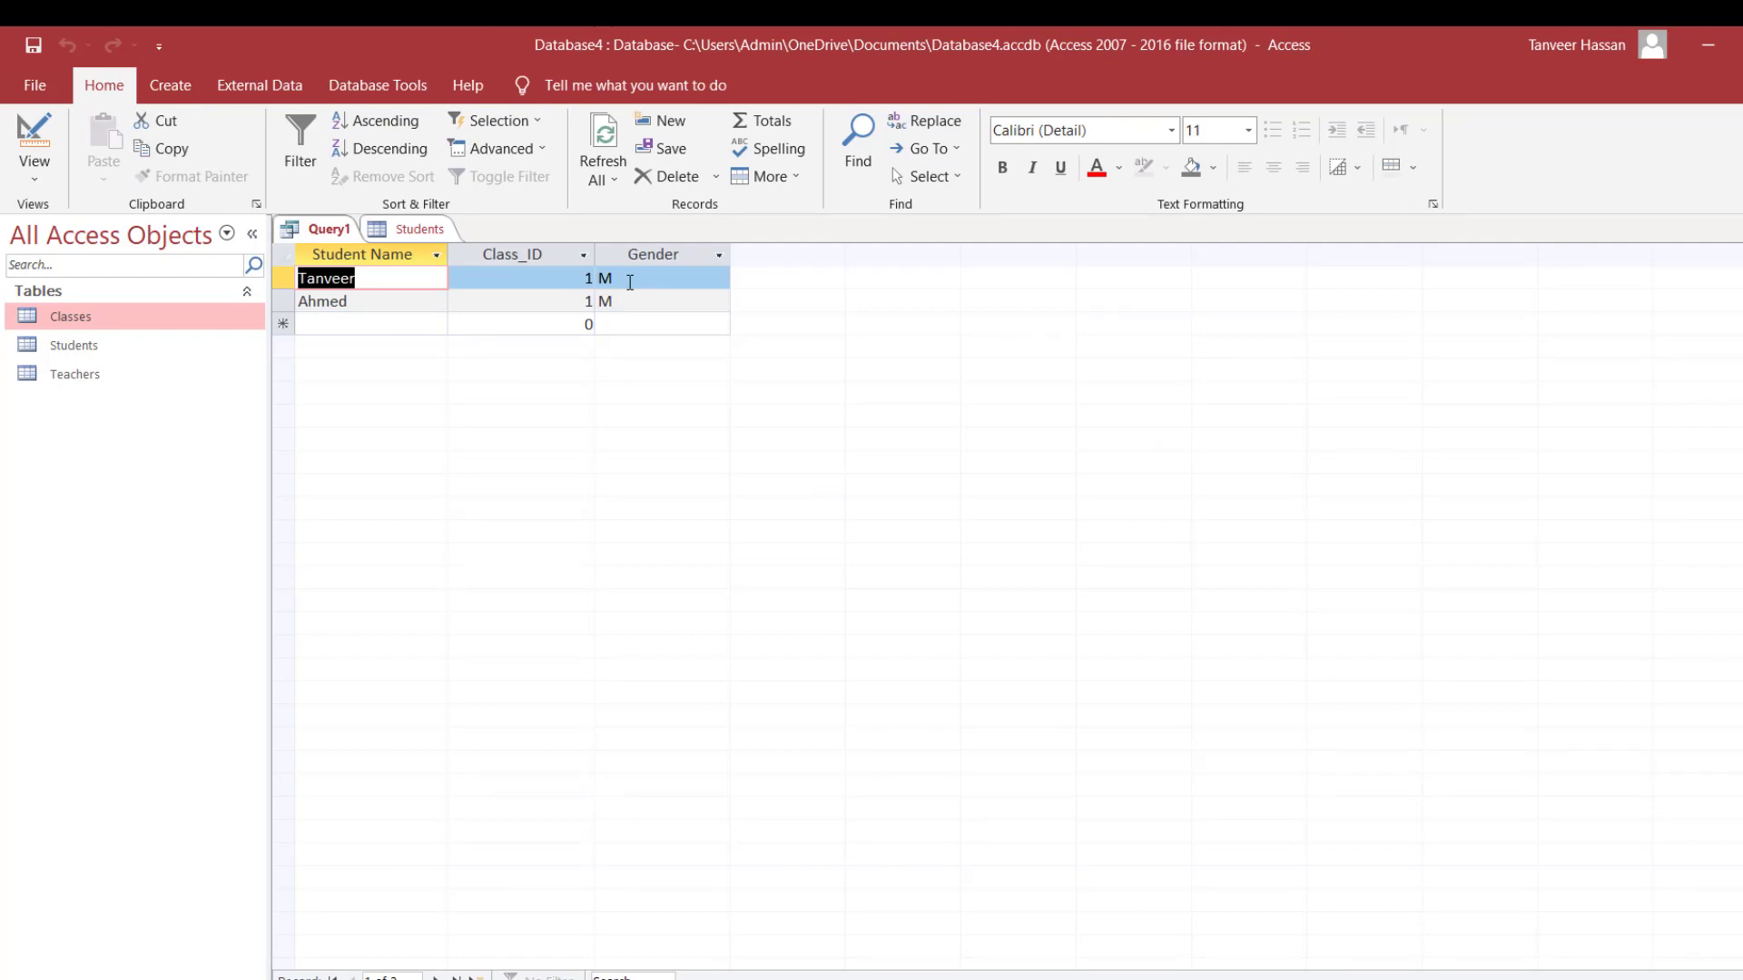
left_click(40, 156)
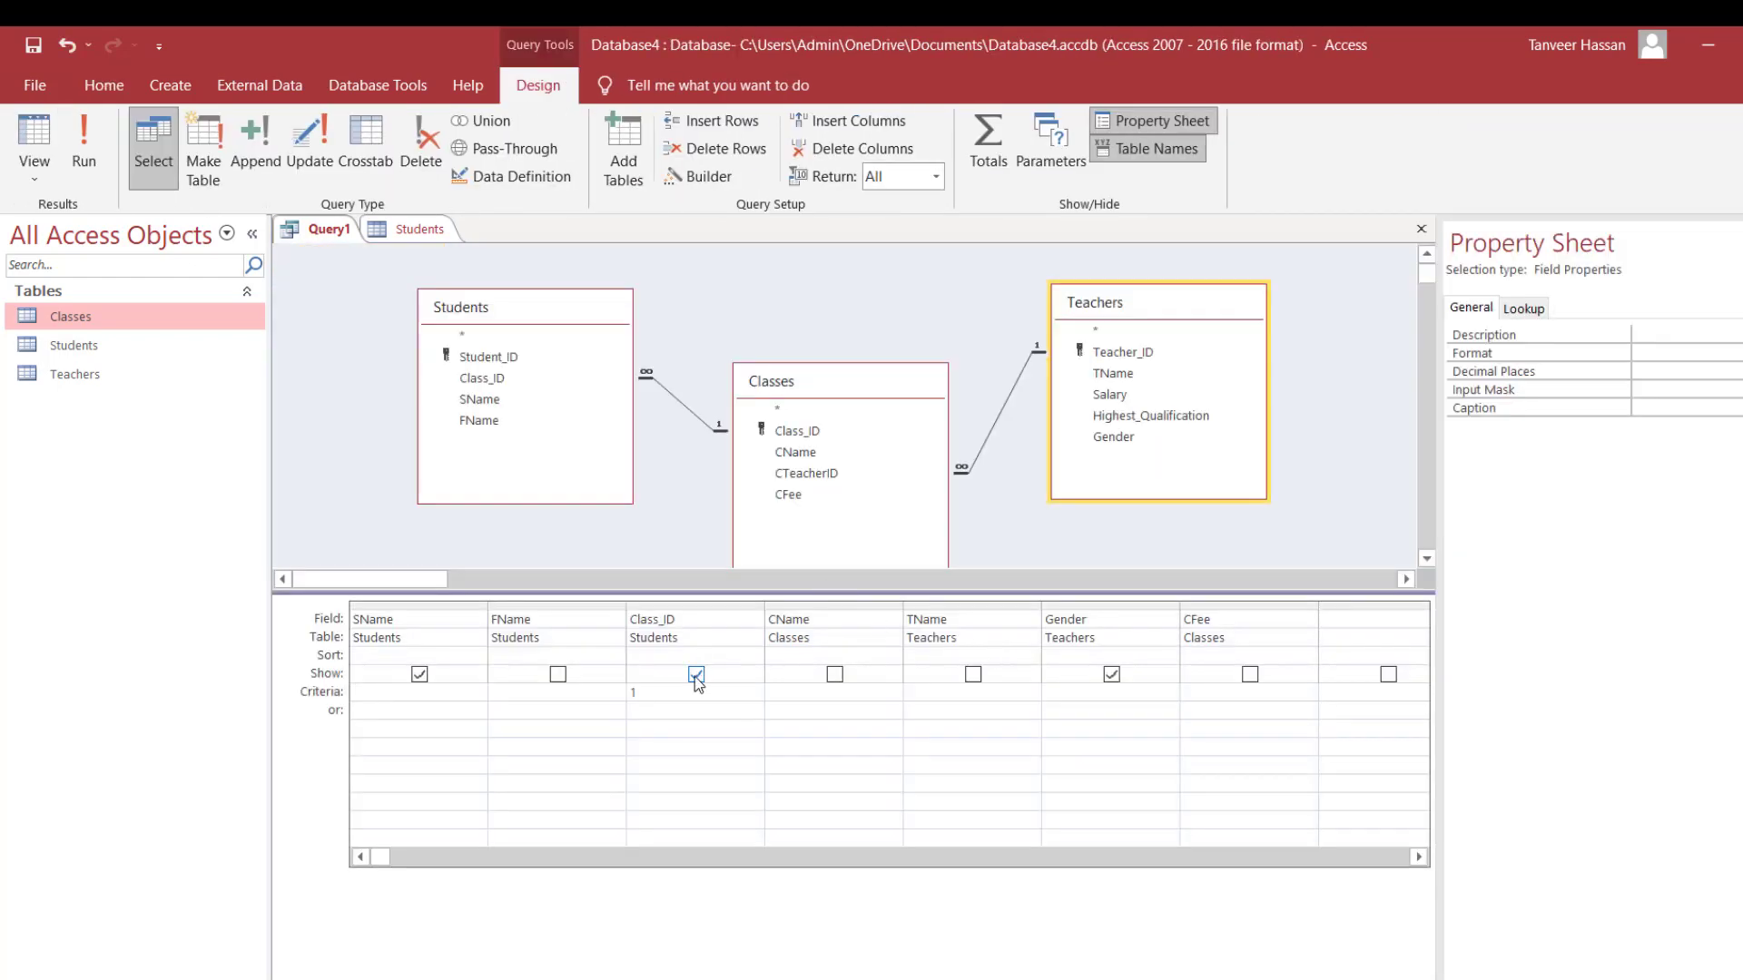
Hide Class_ID and show CName, CFee and TName in the output, running the query before showing TName.
left_click(697, 673)
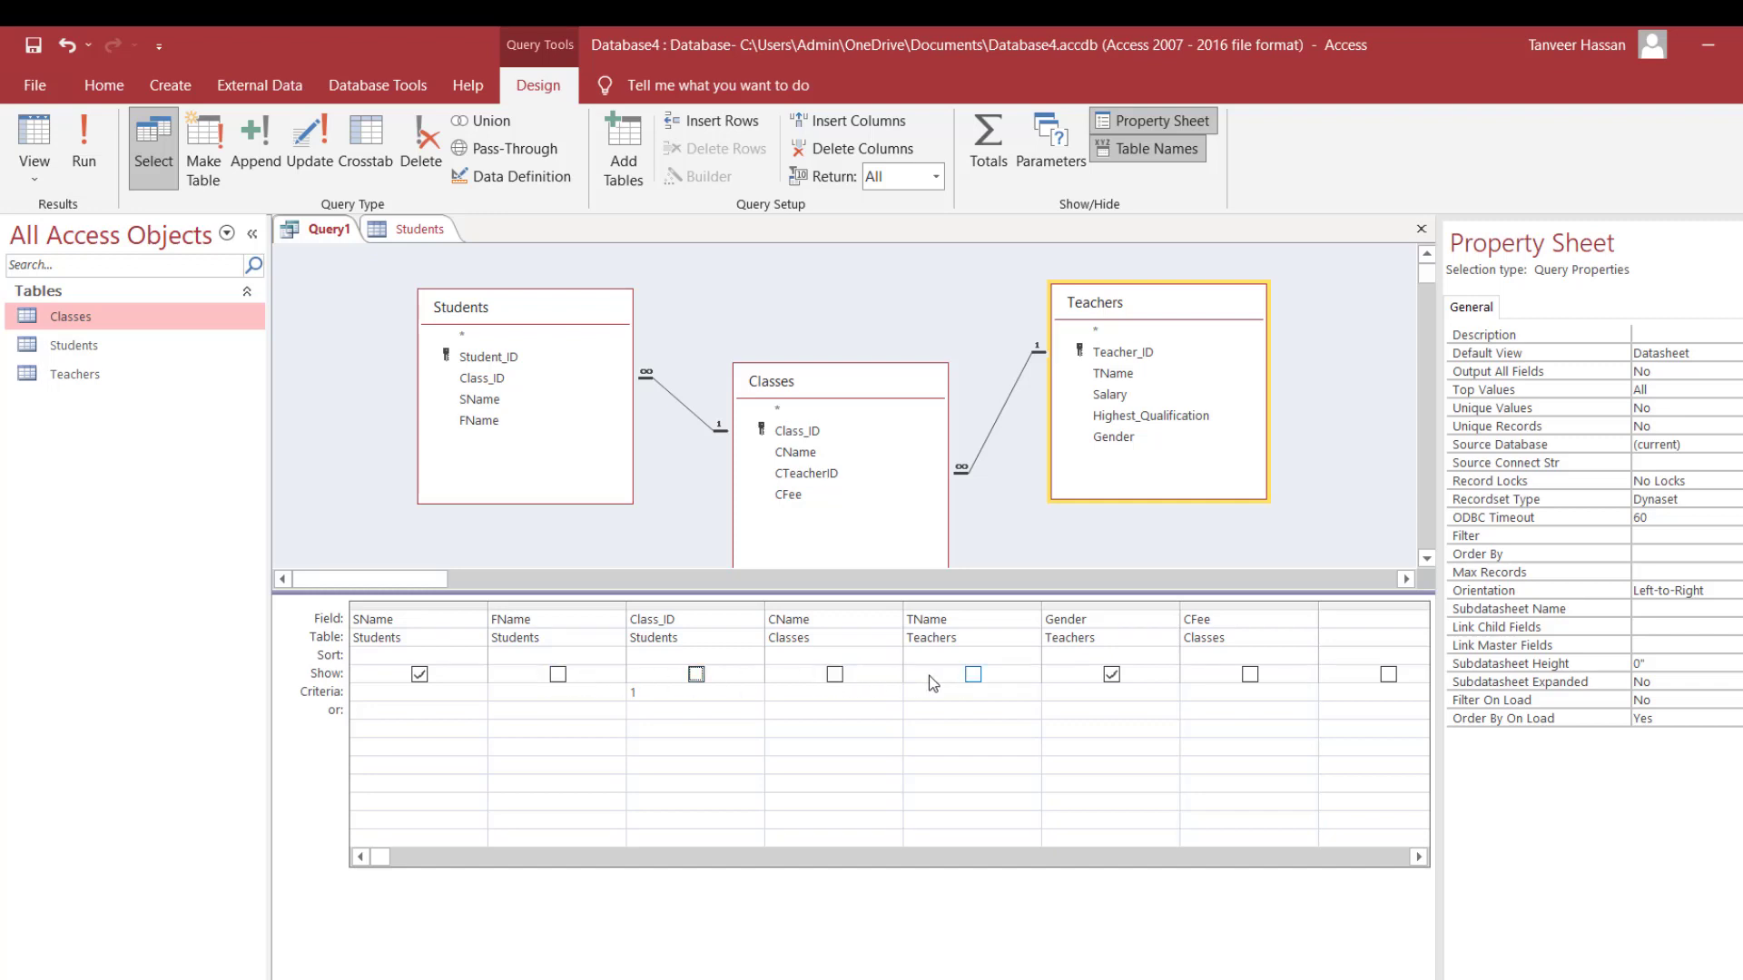
left_click(834, 674)
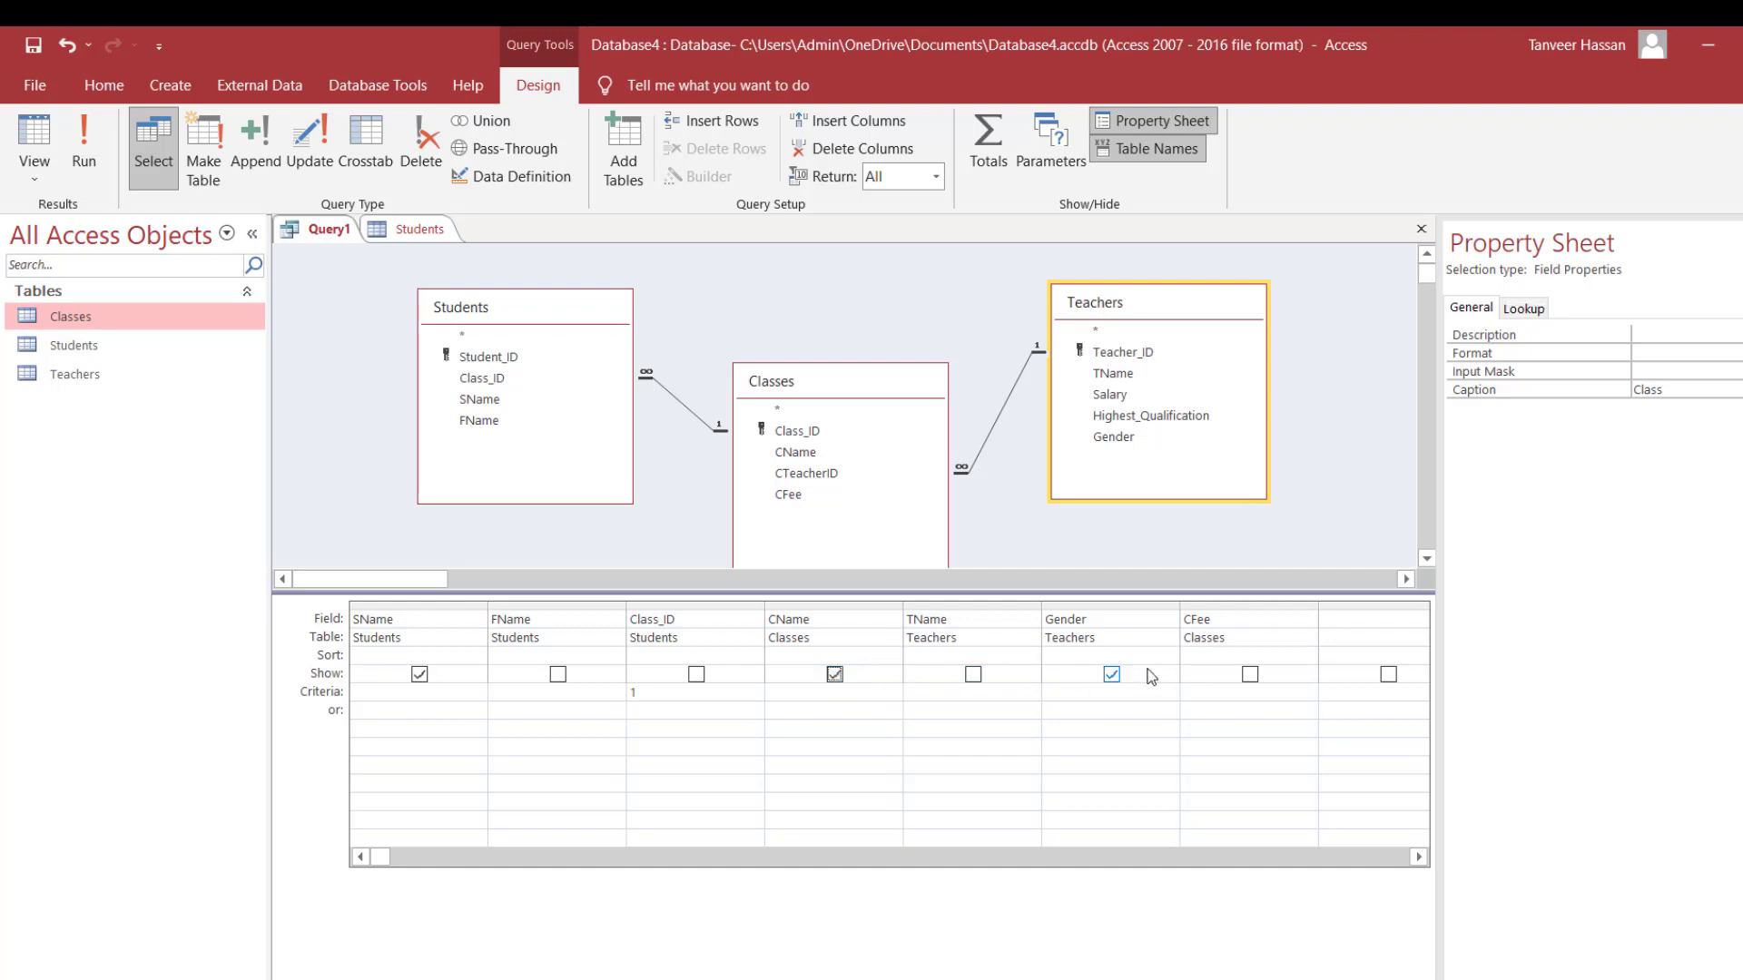
left_click(1250, 673)
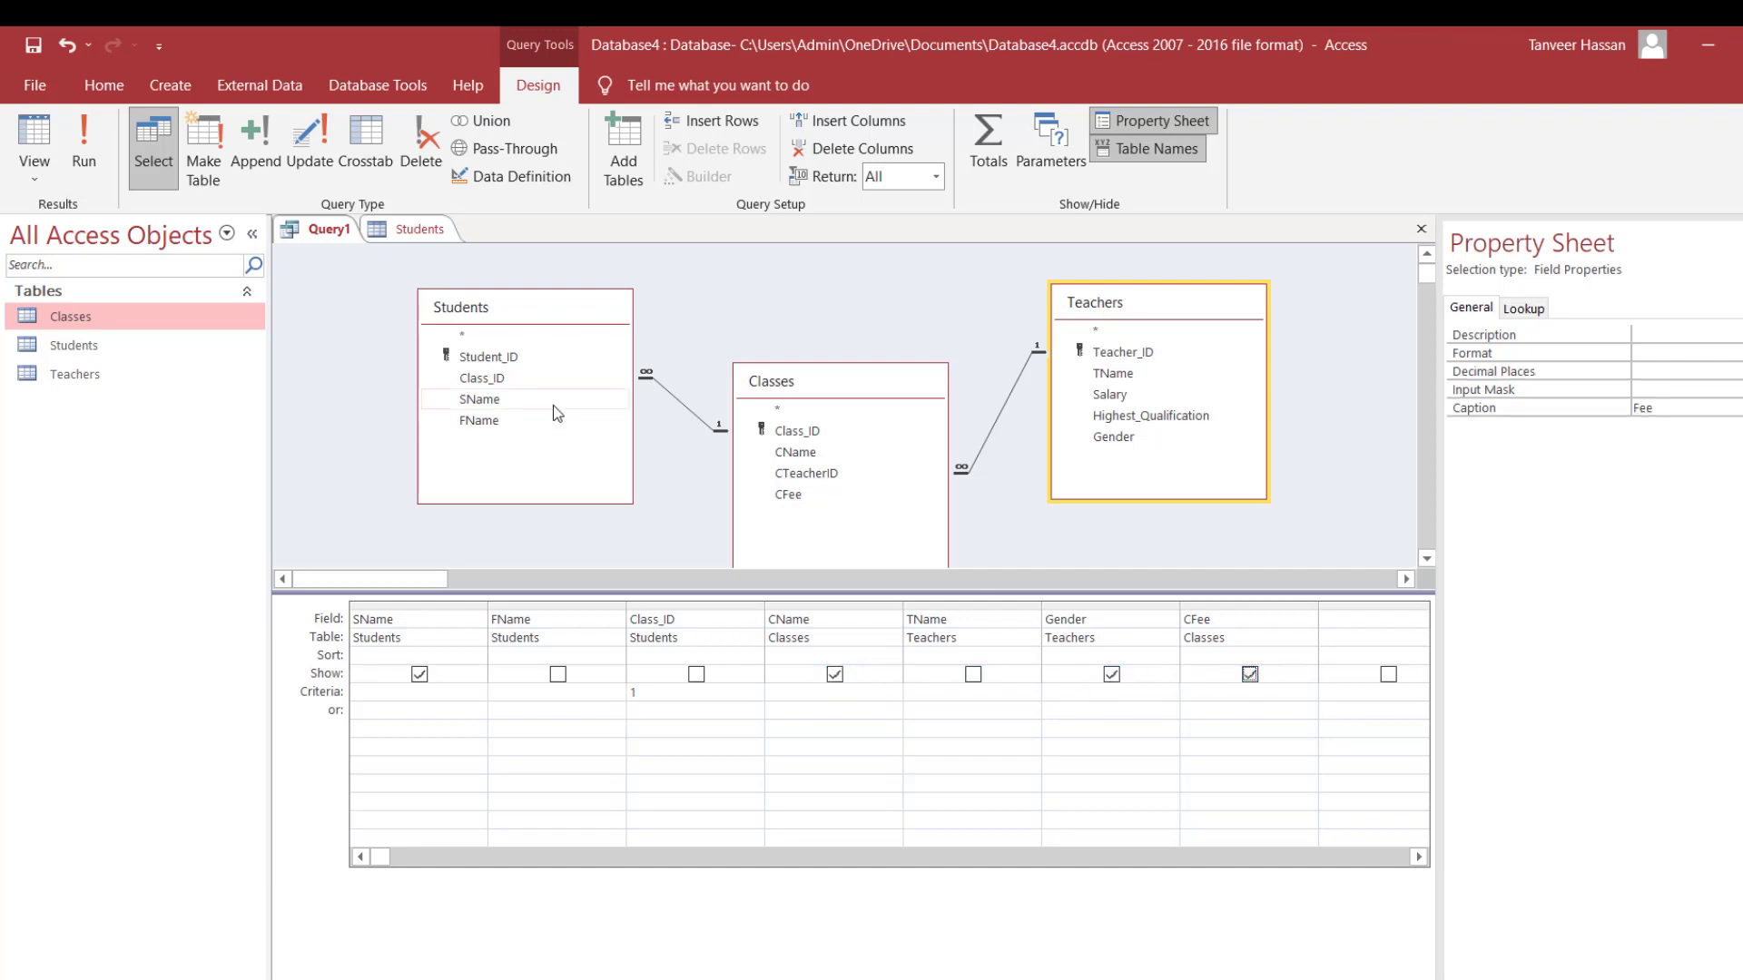
left_click(84, 145)
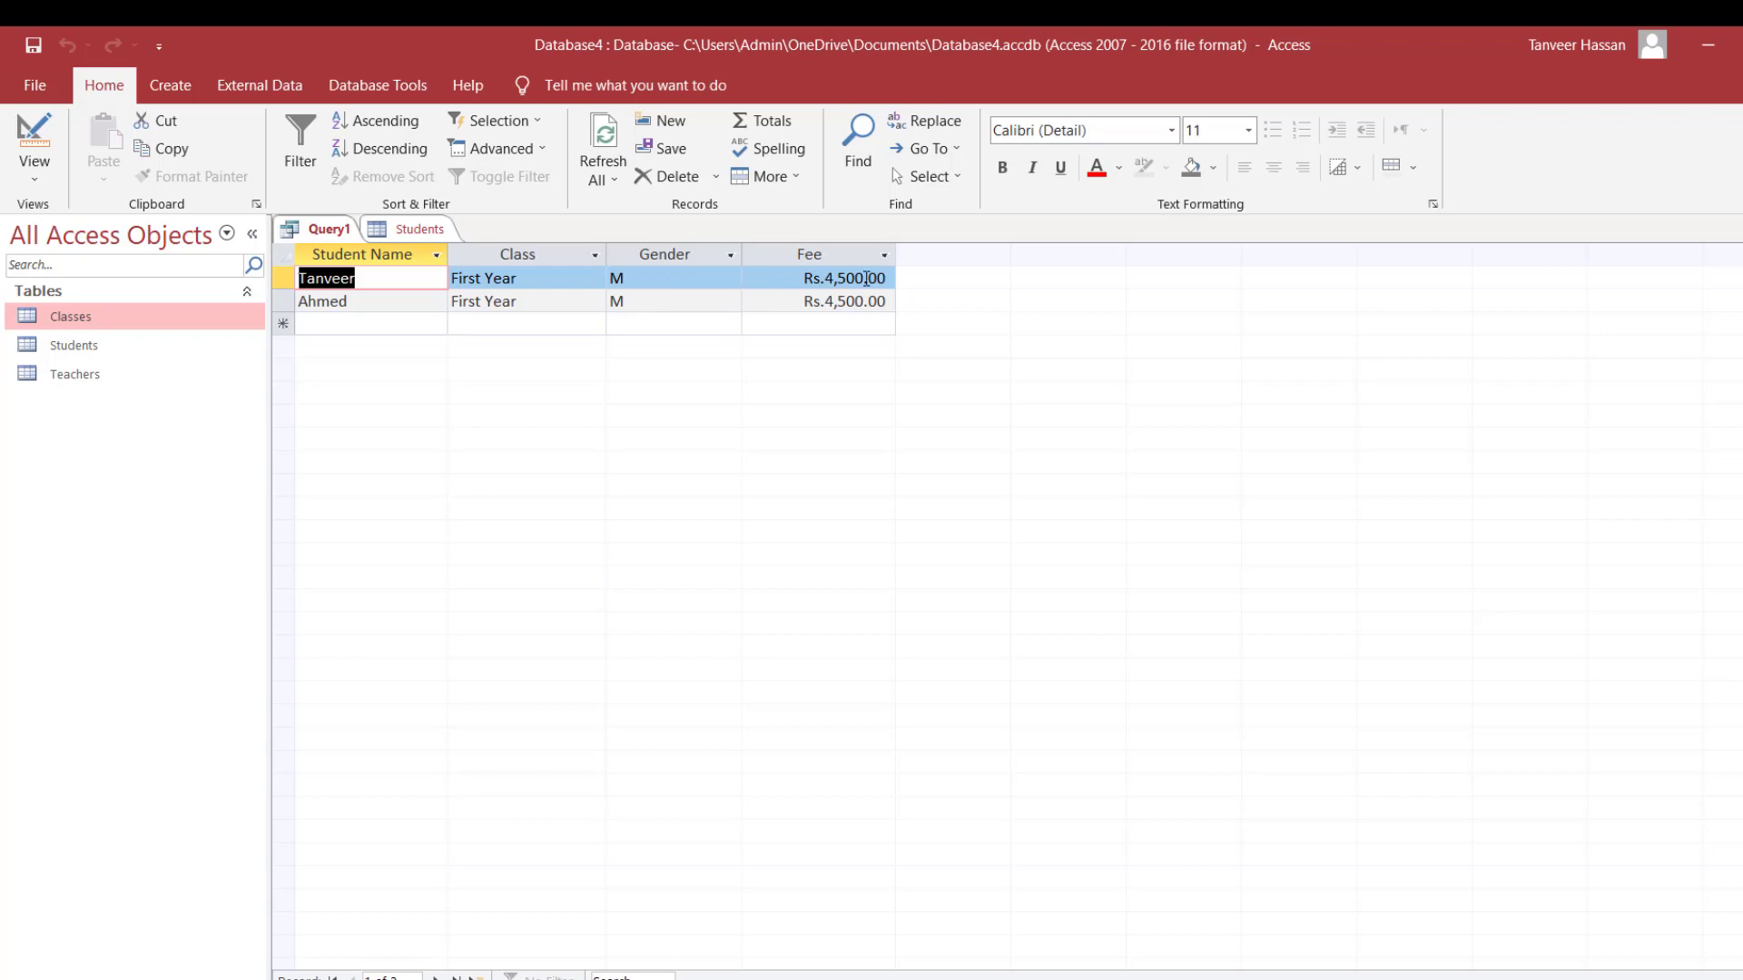
left_click(46, 131)
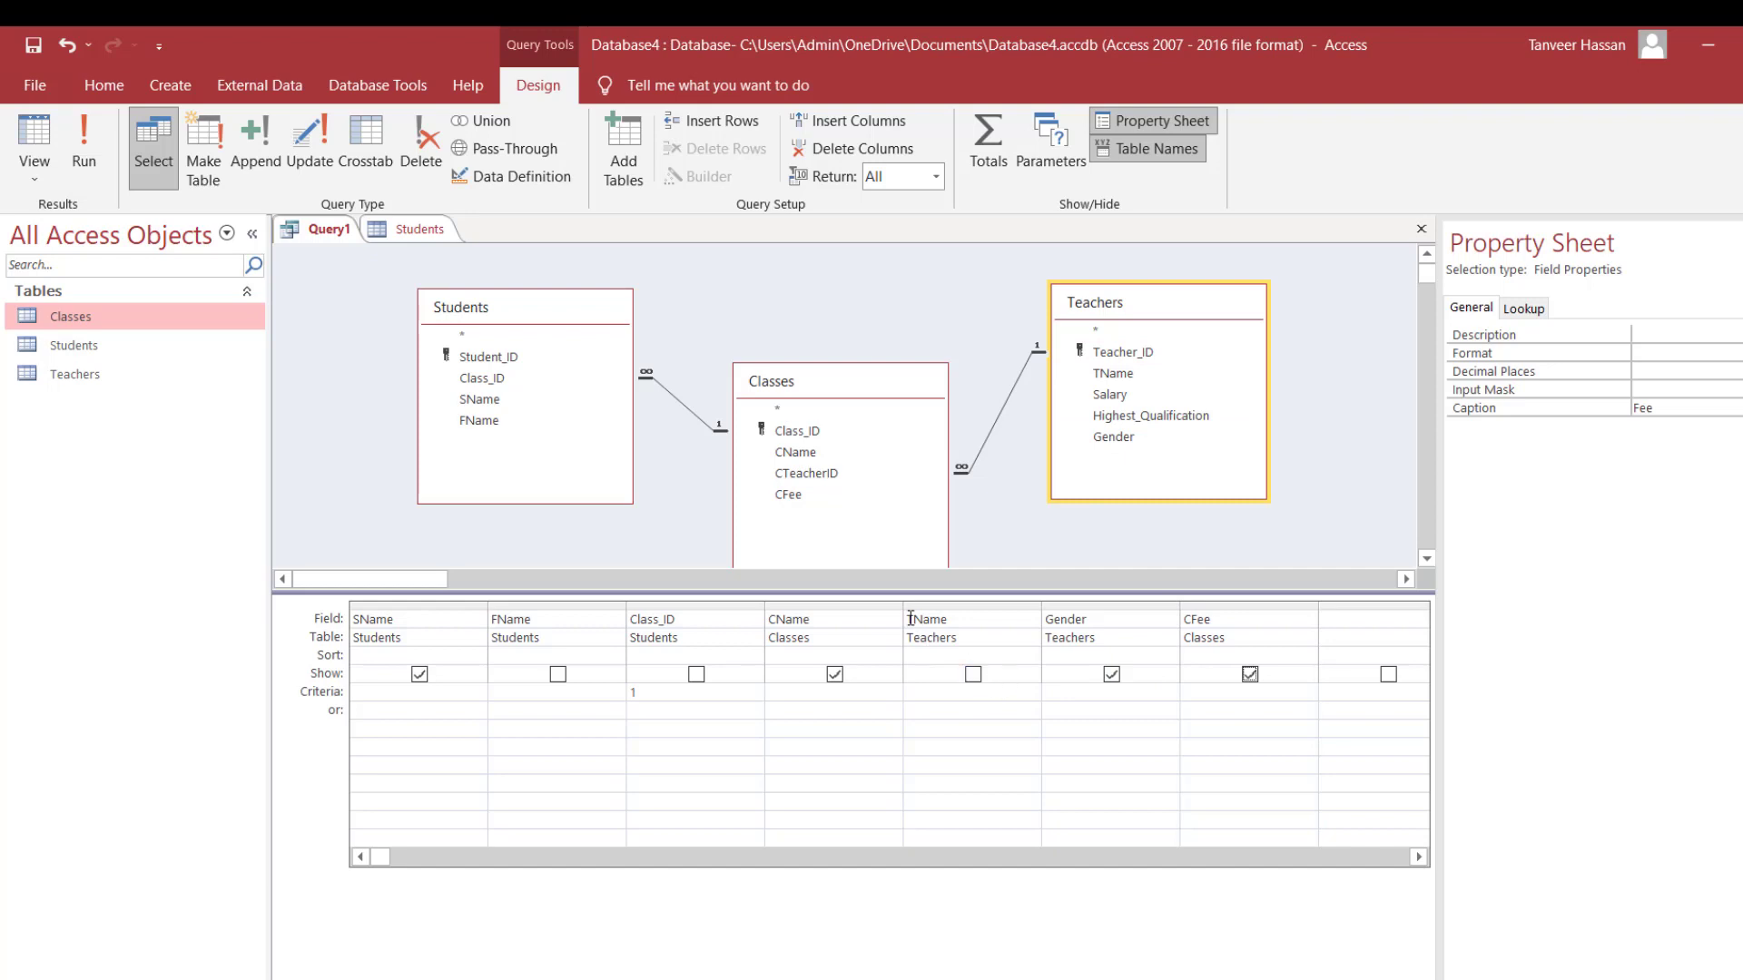
left_click(973, 673)
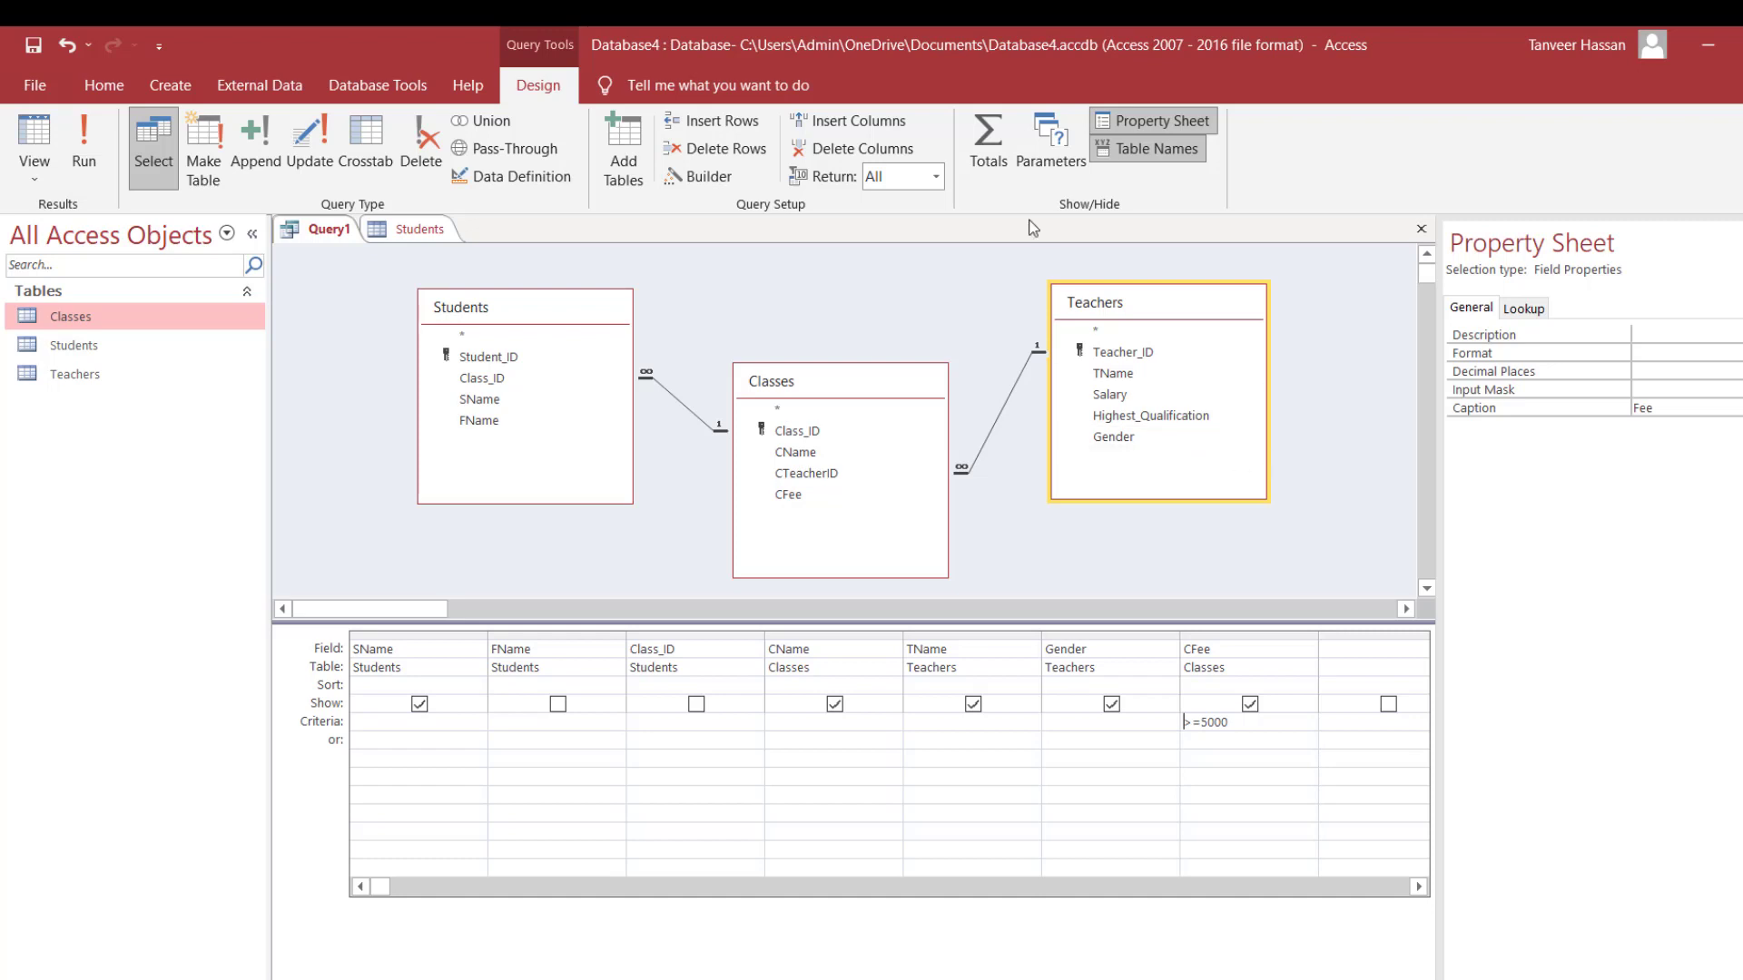
Display the Total row in the query grid and remove it again.
left_click(980, 140)
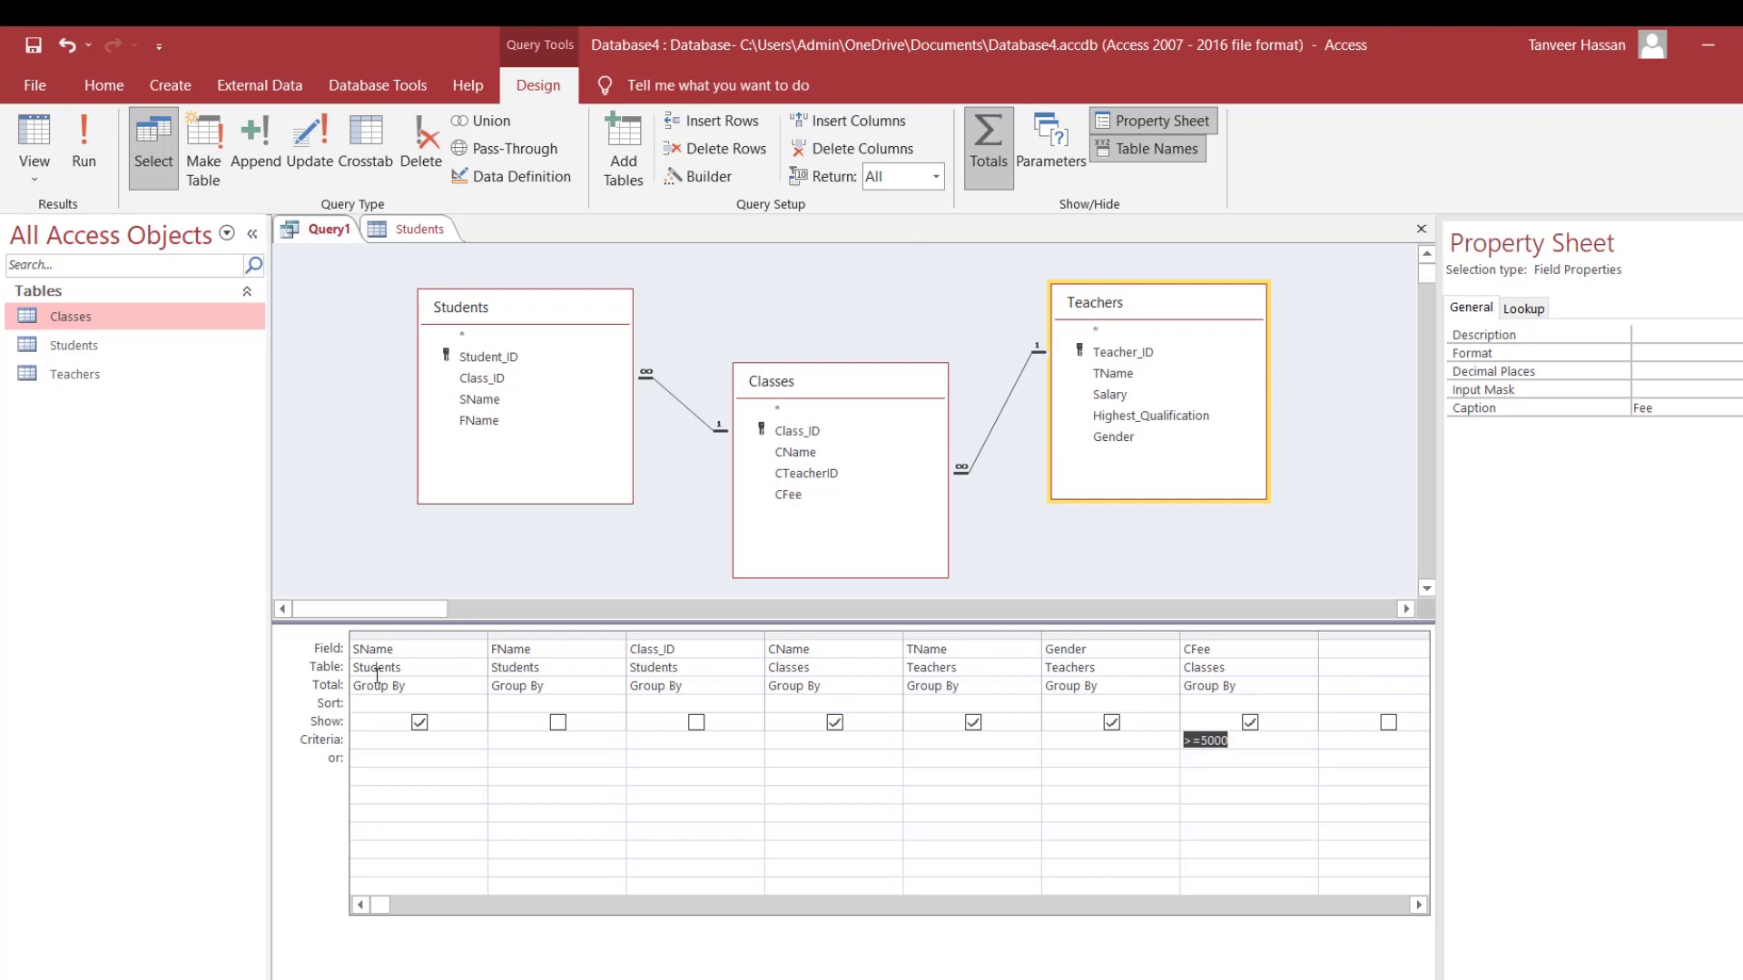
left_click(997, 131)
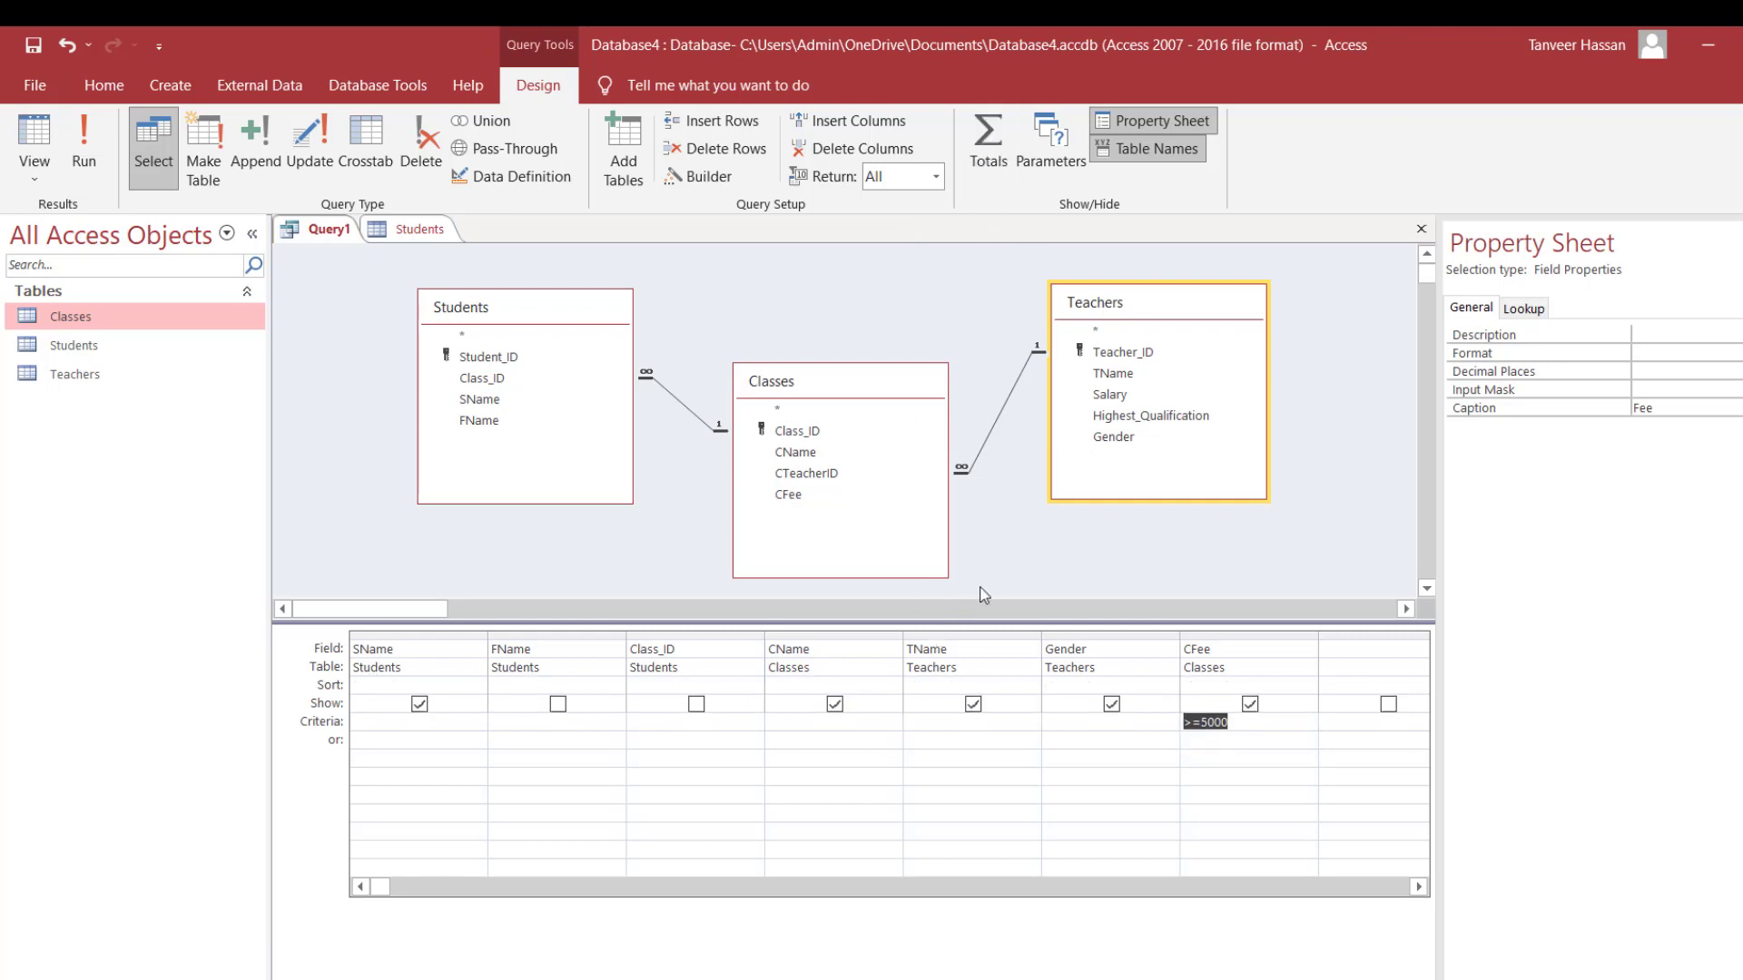